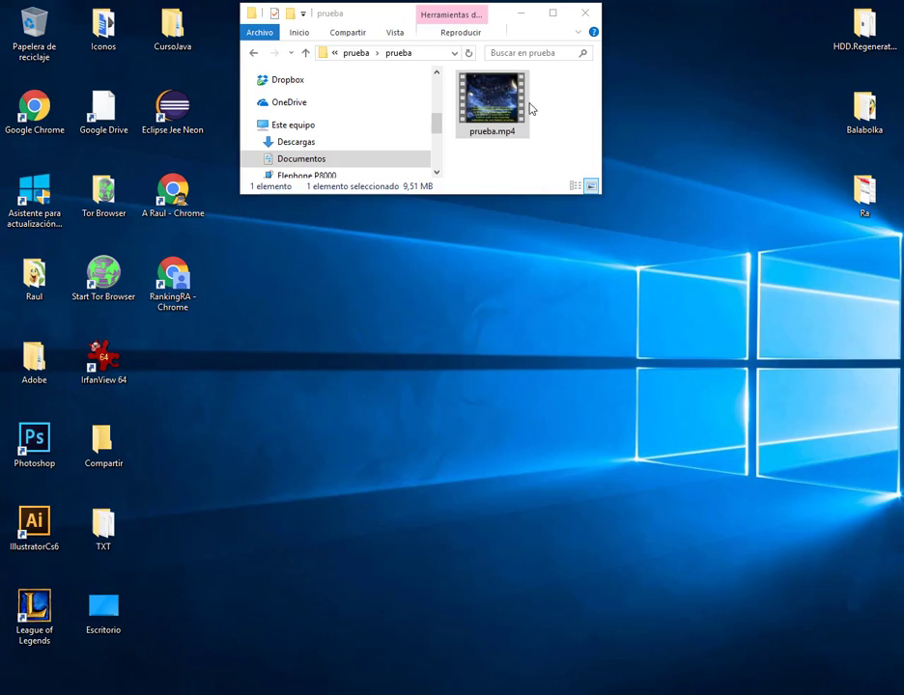
- Play the finished example video prueba.mp4, and close the player and its folder
{"action": "double_click", "coordinate": [494, 108]}
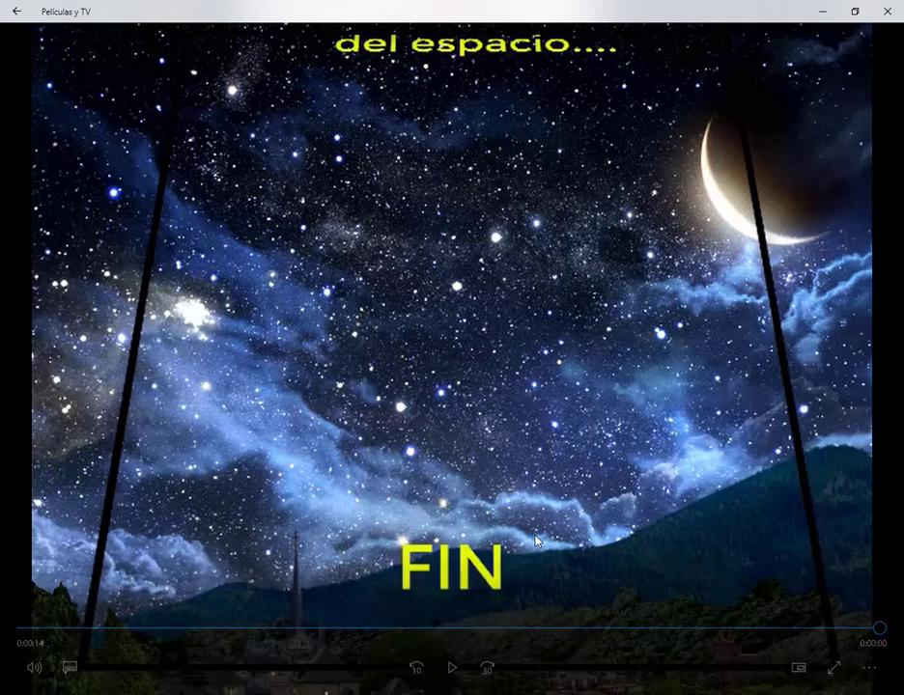
{"action": "left_click", "coordinate": [887, 11]}
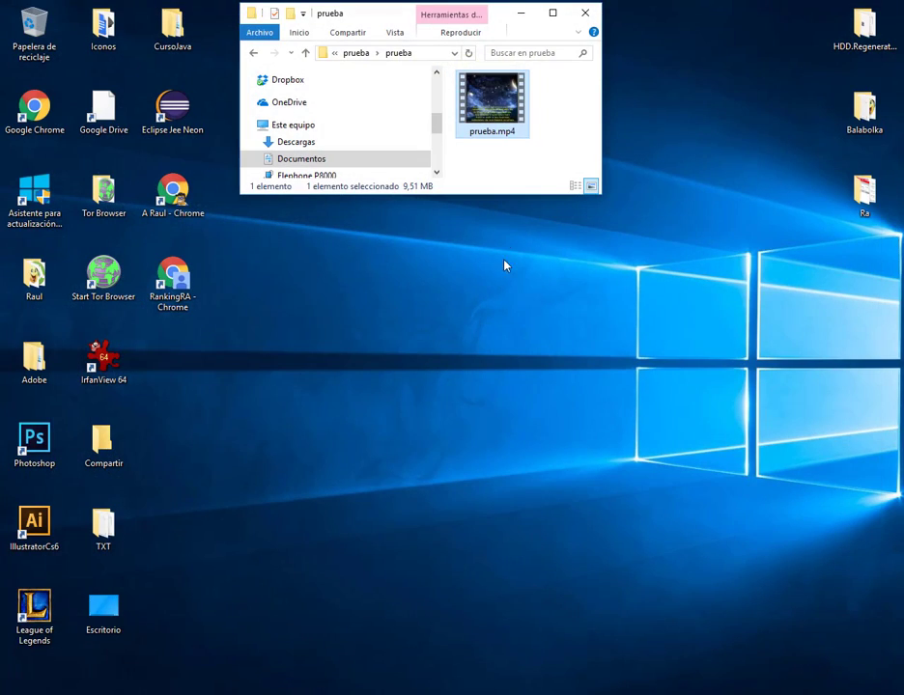
{"action": "left_click", "coordinate": [586, 14]}
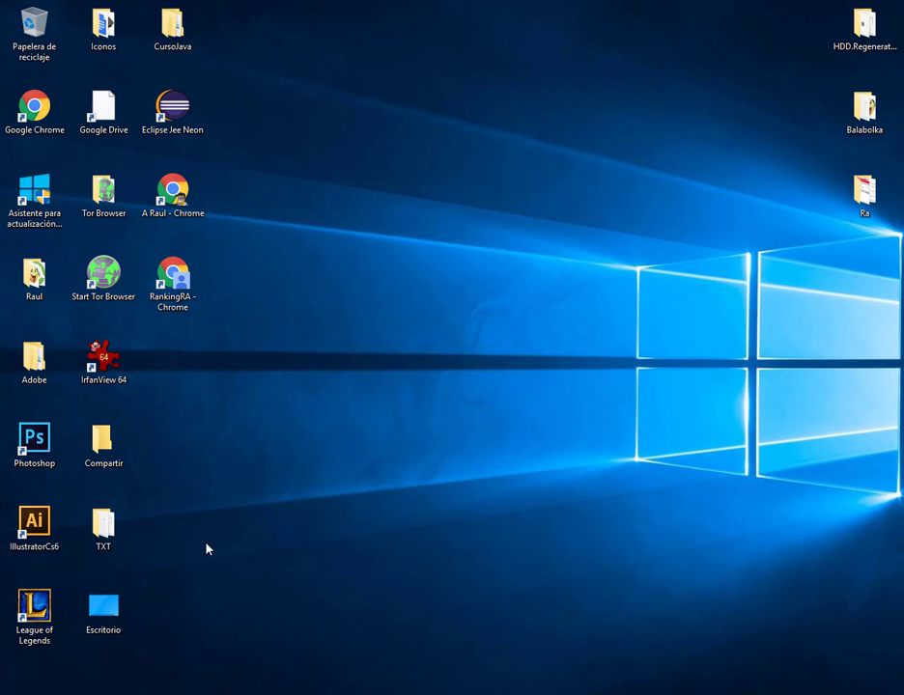
- Launch Camtasia 9 from the desktop's personal folder and start a new project
{"action": "double_click", "coordinate": [32, 279]}
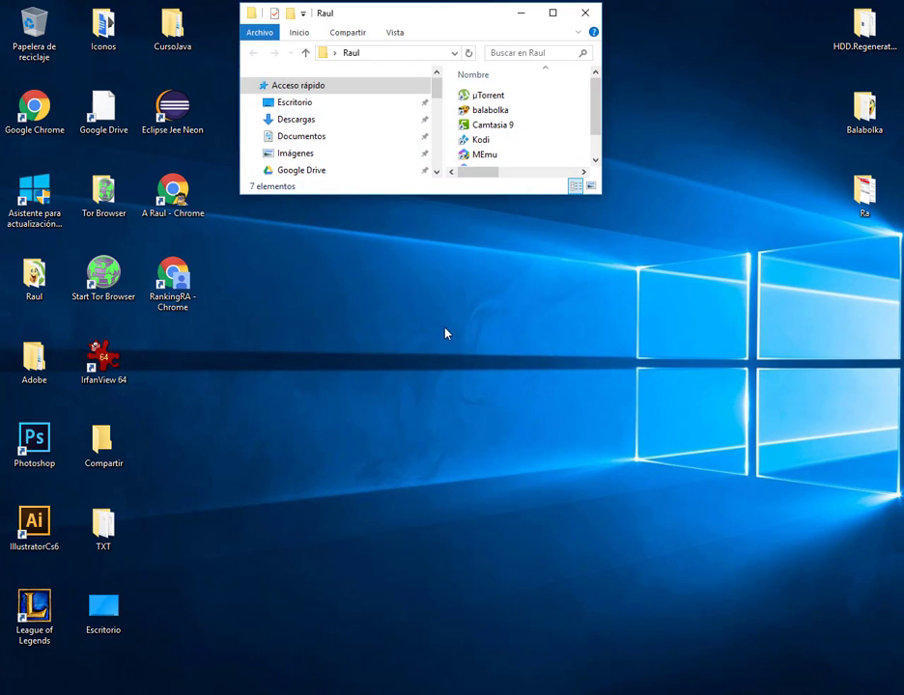
{"action": "left_click", "coordinate": [502, 126]}
{"action": "double_click", "coordinate": [503, 126]}
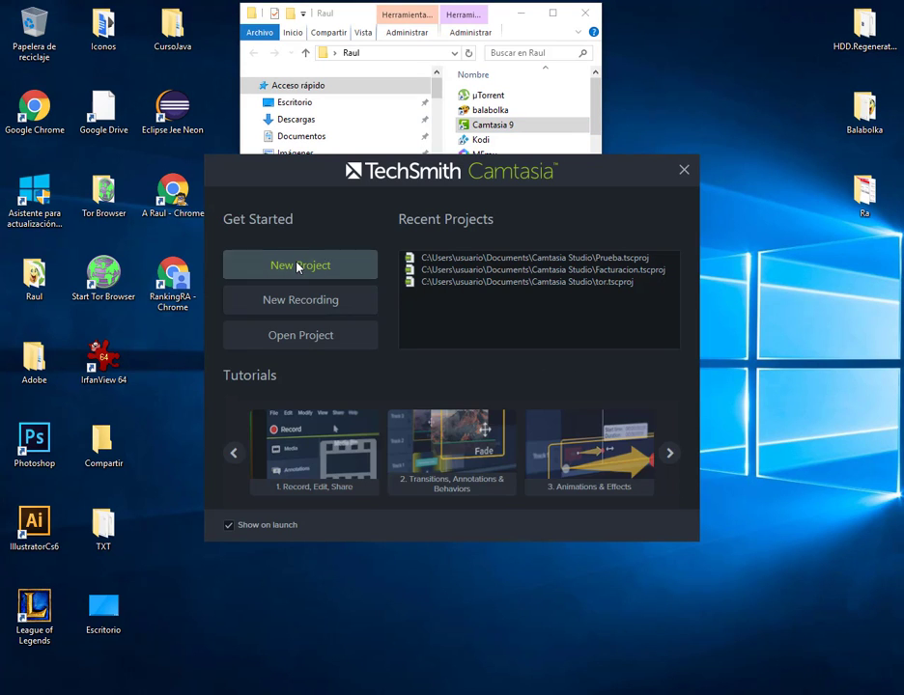
{"action": "left_click", "coordinate": [299, 267]}
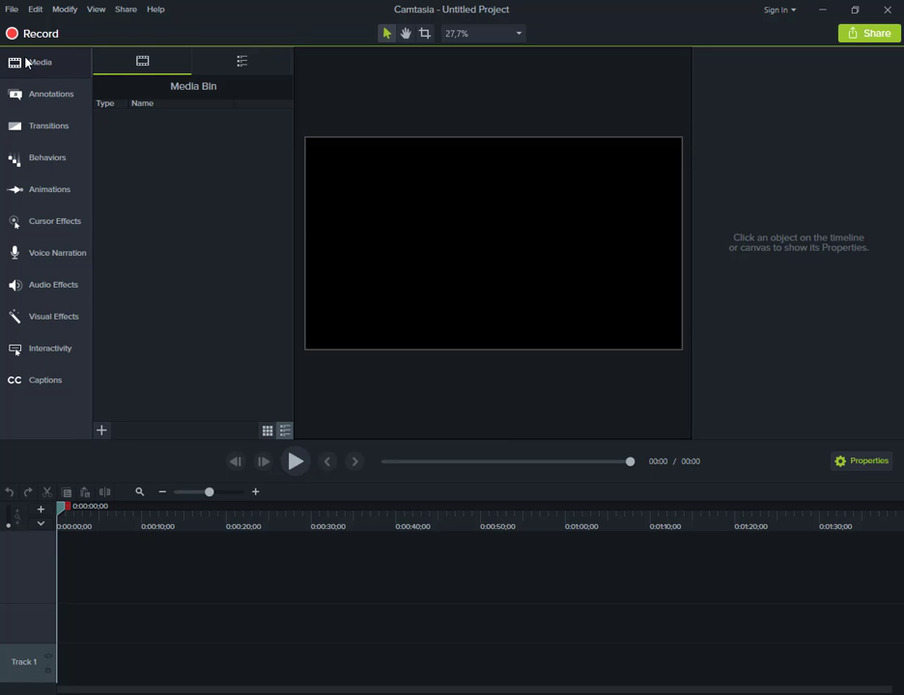
- Import the image estrella.jpg from the Descargas folder into the Media Bin
{"action": "left_click", "coordinate": [101, 431]}
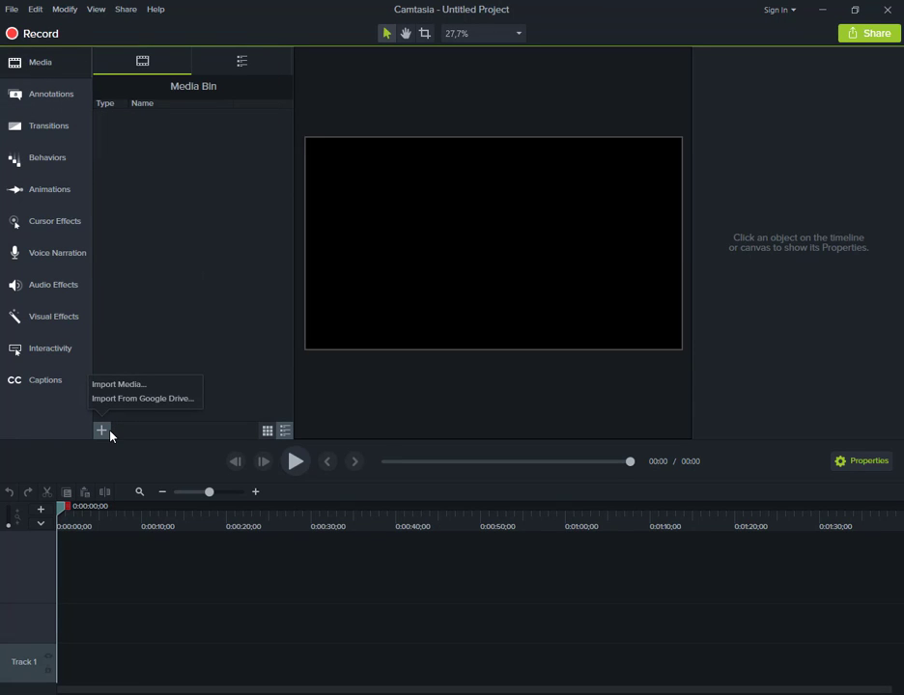
{"action": "left_click", "coordinate": [100, 432]}
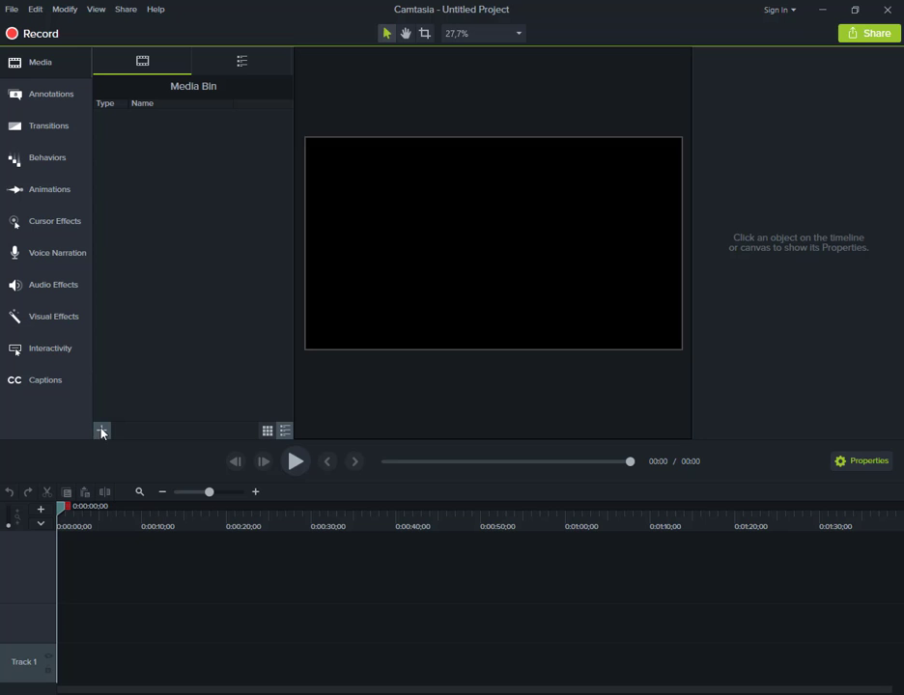
{"action": "left_click", "coordinate": [102, 432]}
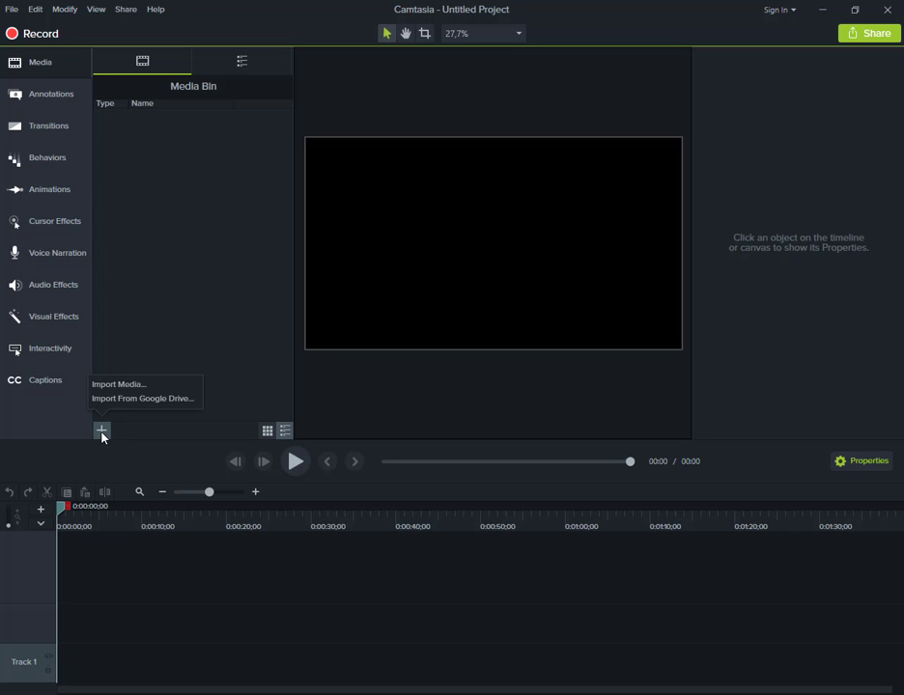
{"action": "left_click", "coordinate": [120, 385]}
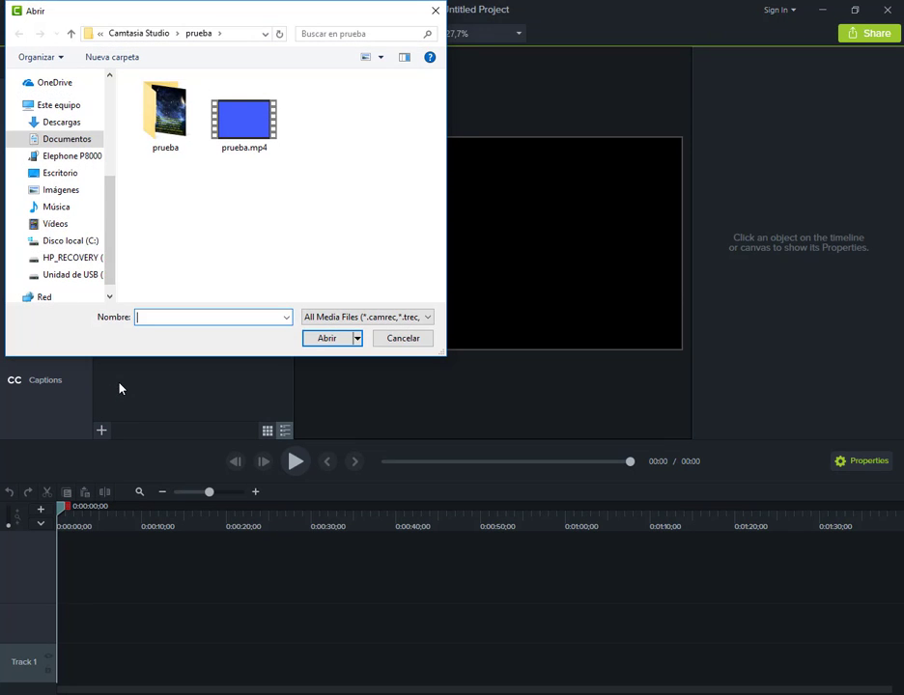
{"action": "scroll", "coordinate": [75, 148], "scroll_direction": "up", "scroll_amount": 2}
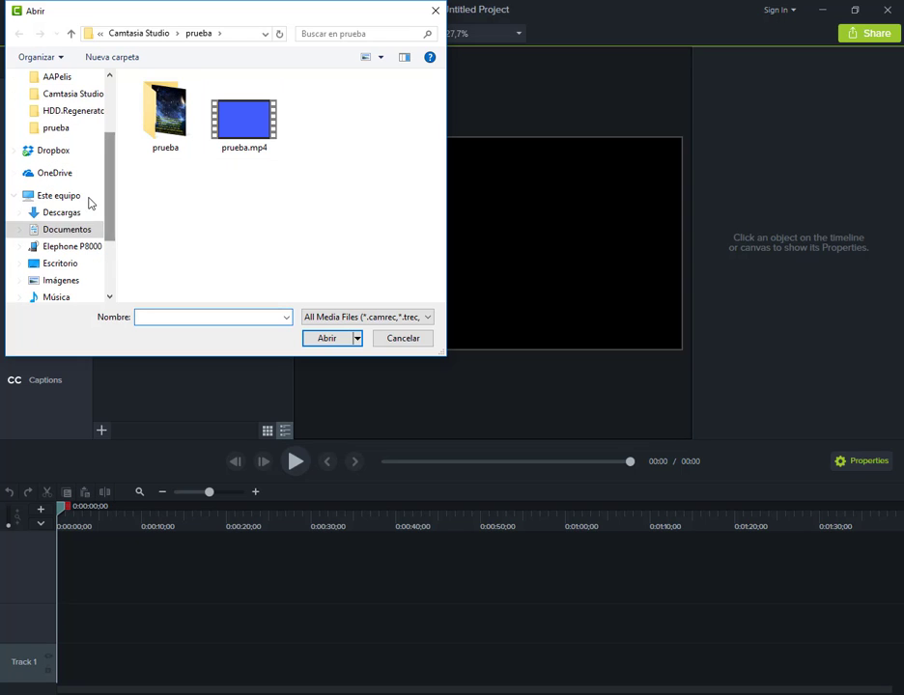
{"action": "left_click", "coordinate": [60, 214]}
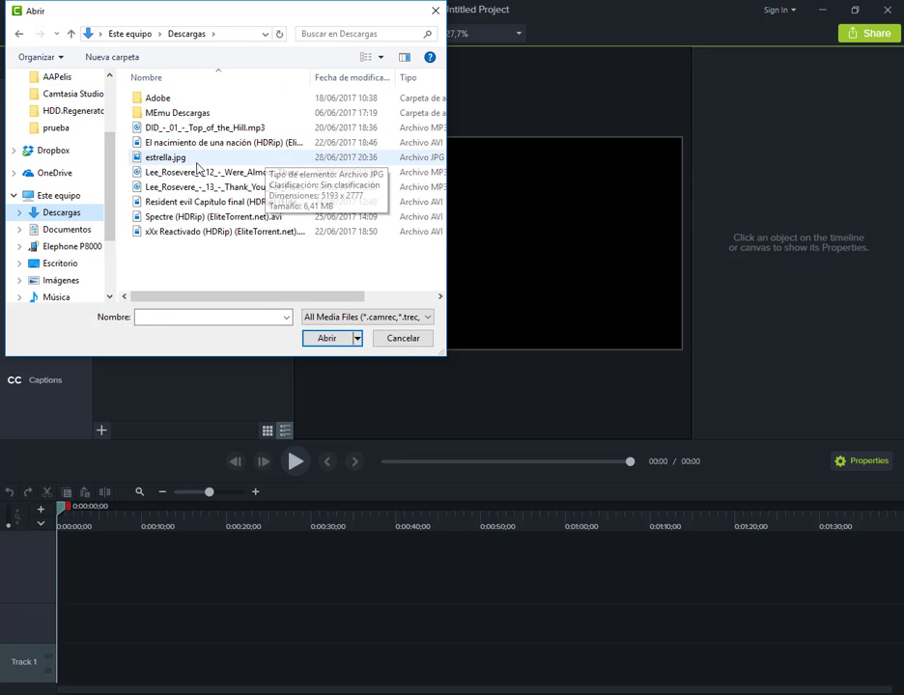
{"action": "double_click", "coordinate": [166, 158]}
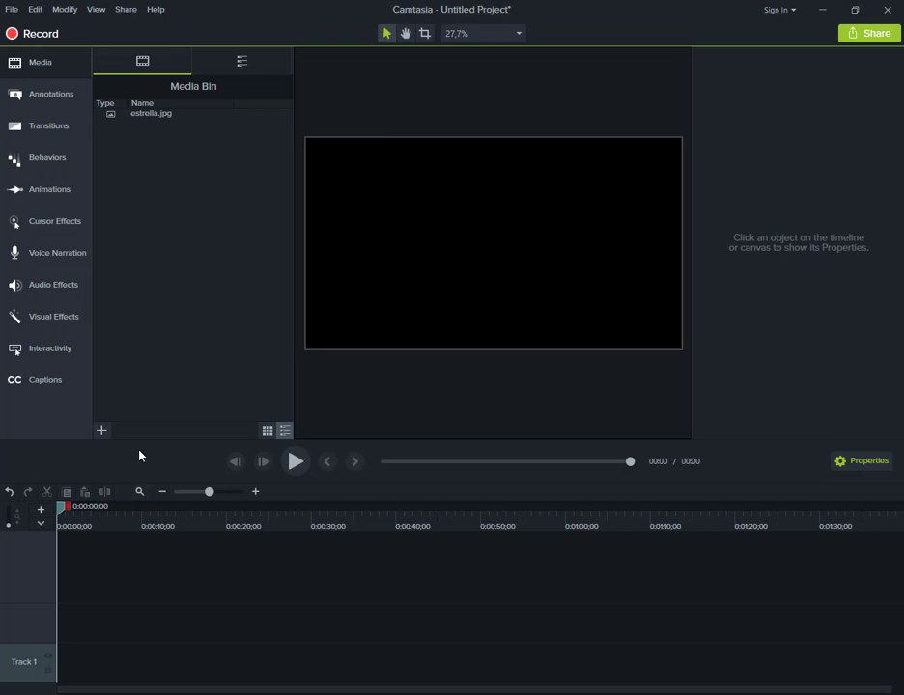
- Place estrella.jpg at the start of Track 1 and extend the clip to about 25 seconds
{"action": "left_click_drag", "start_coordinate": [145, 113], "coordinate": [112, 640]}
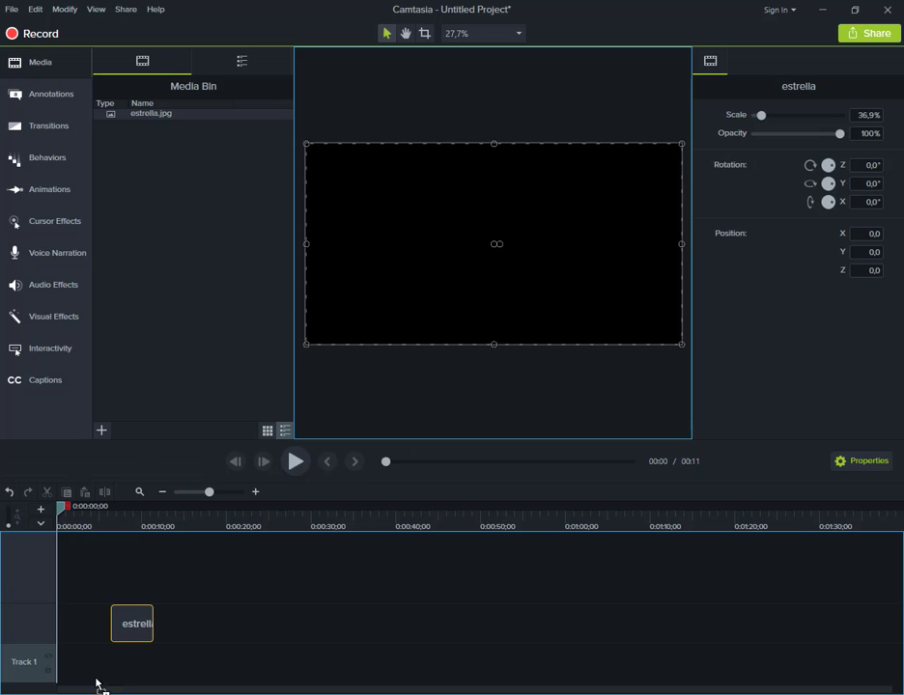
{"action": "left_click_drag", "start_coordinate": [96, 682], "coordinate": [272, 662]}
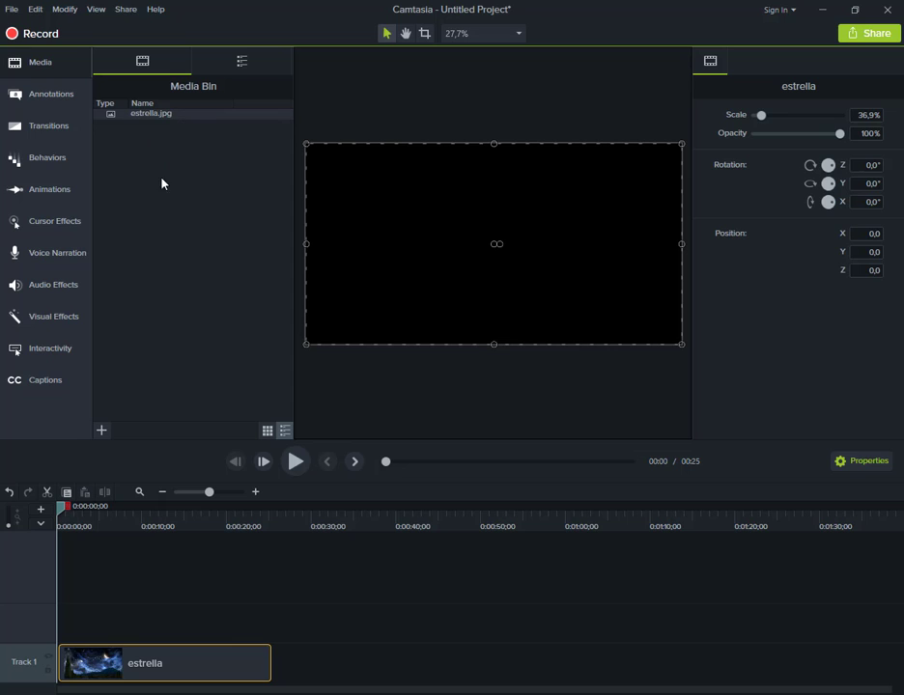
- Add a plain ABC text callout at the start of Track 2 and enlarge its text box on the canvas
{"action": "left_click", "coordinate": [36, 100]}
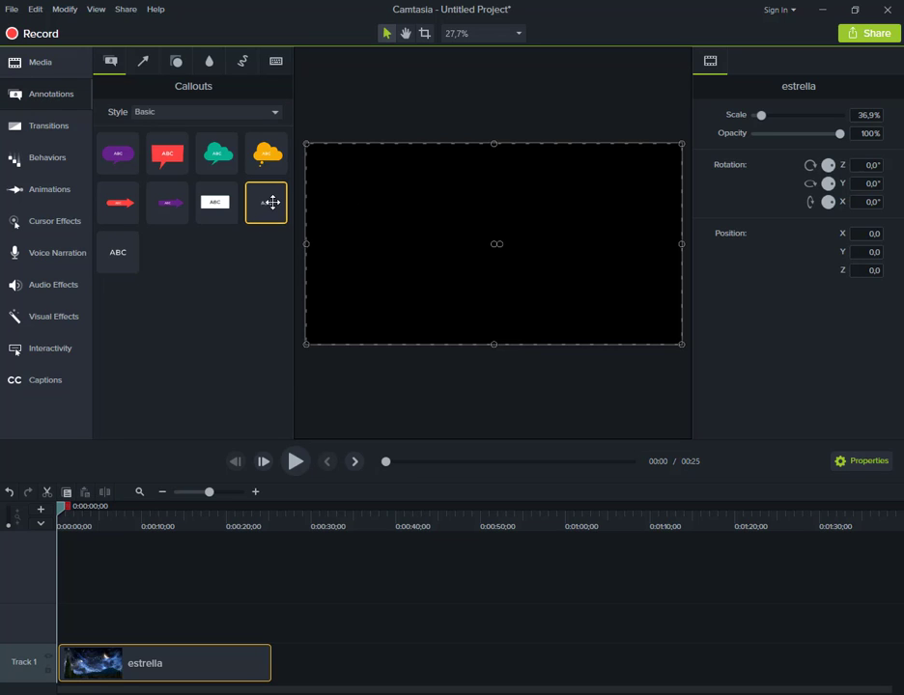
{"action": "left_click_drag", "start_coordinate": [127, 250], "coordinate": [60, 633]}
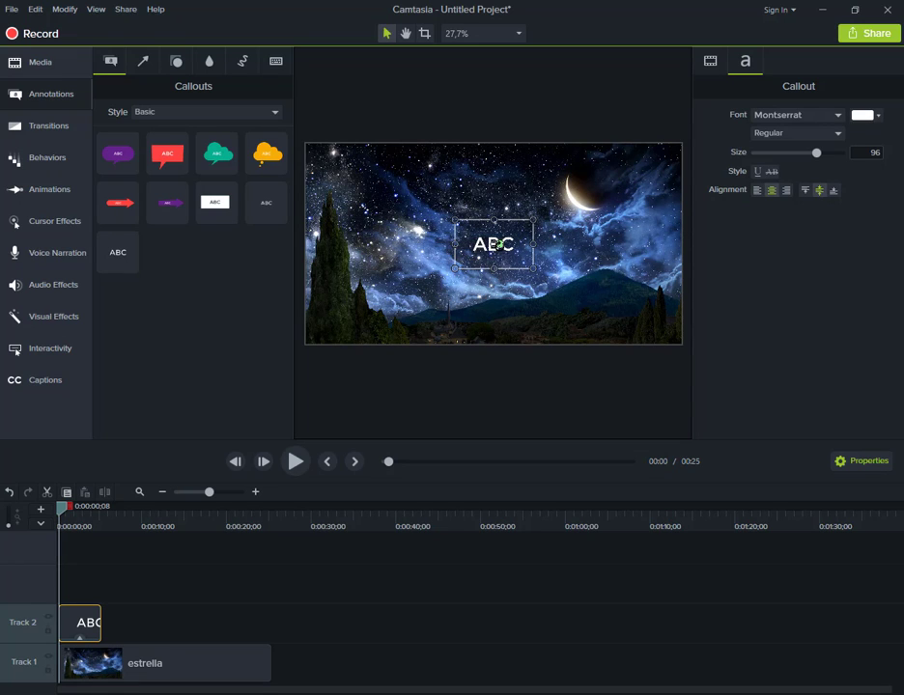
{"action": "double_click", "coordinate": [495, 245]}
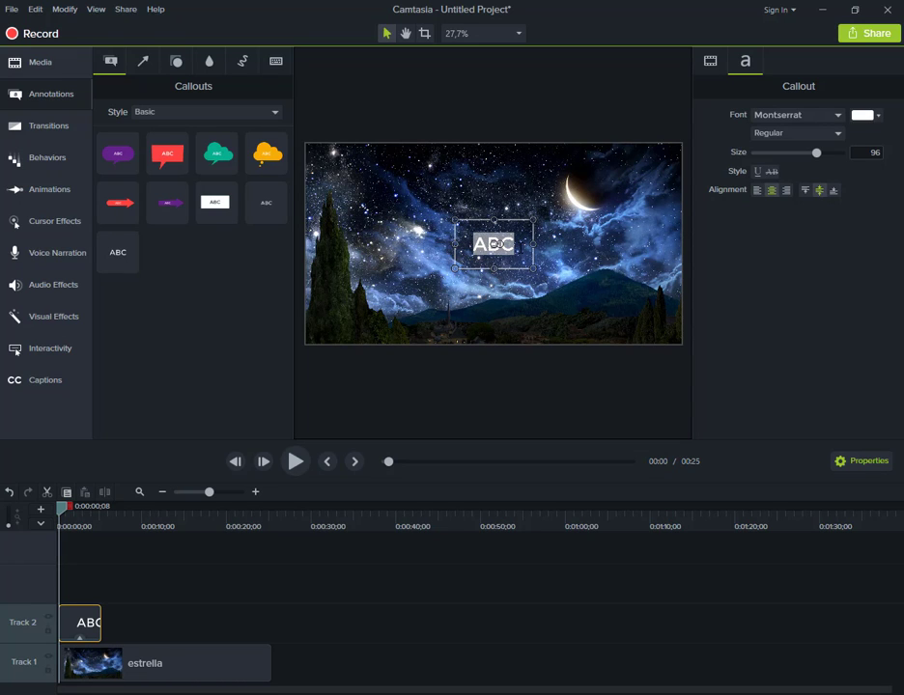
{"action": "key", "text": "Right"}
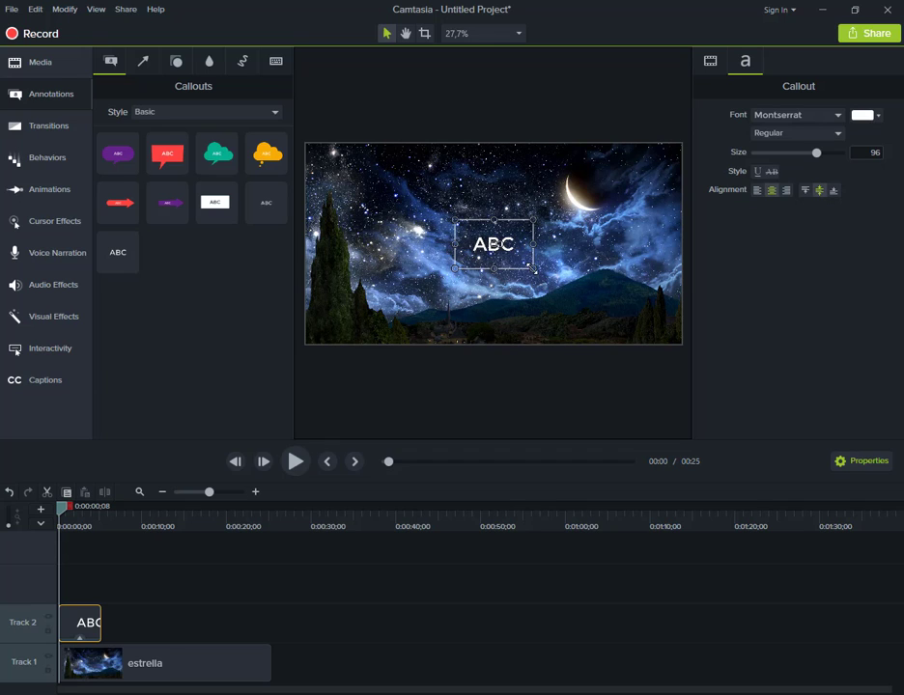
{"action": "left_click_drag", "start_coordinate": [534, 268], "coordinate": [593, 323]}
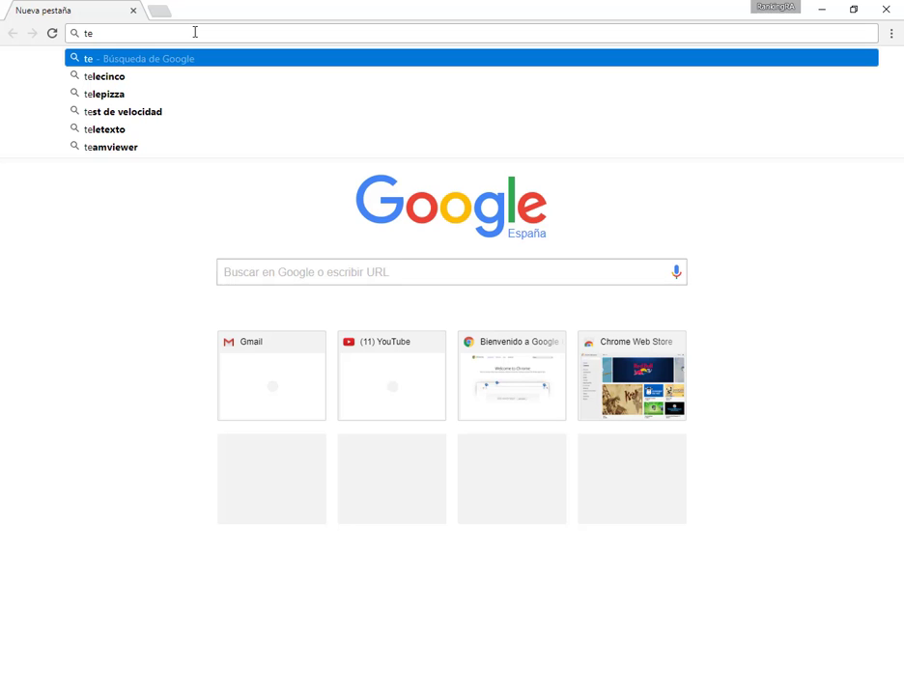
- Switch to Chrome, search for "texto star wars episodio 4" and open the Star Wars Wiki page Texto de apertura
{"action": "type", "text": "xto "}
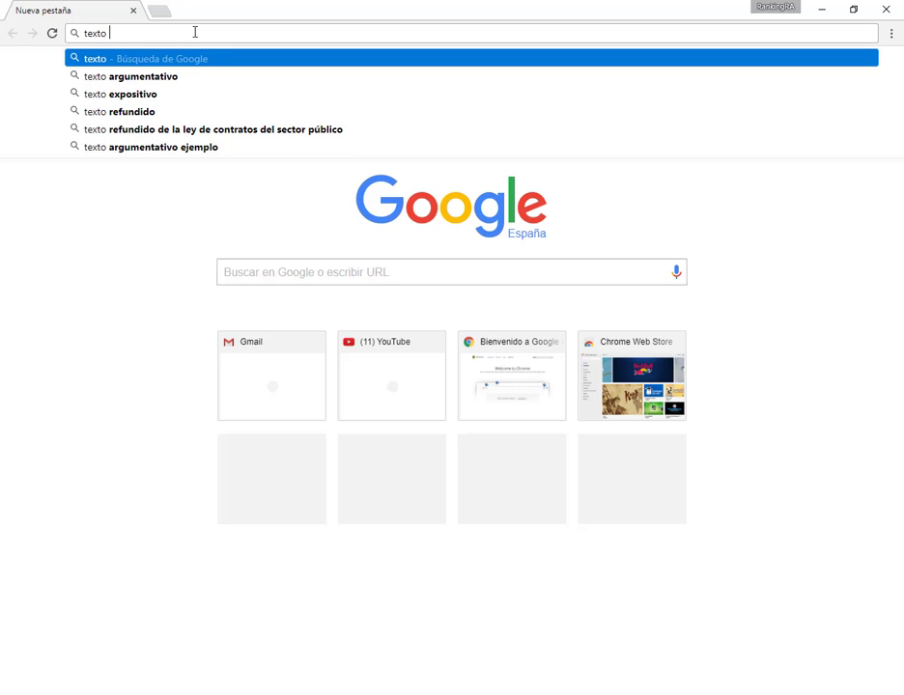
{"action": "type", "text": "star"}
{"action": "key", "text": "Down"}
{"action": "key", "text": "Down"}
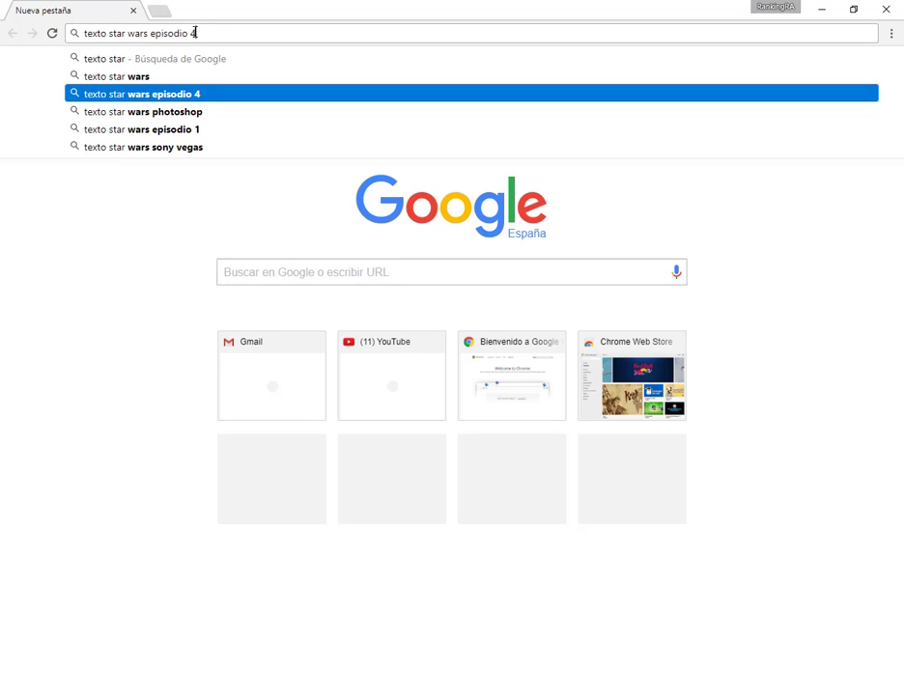
{"action": "key", "text": "Return"}
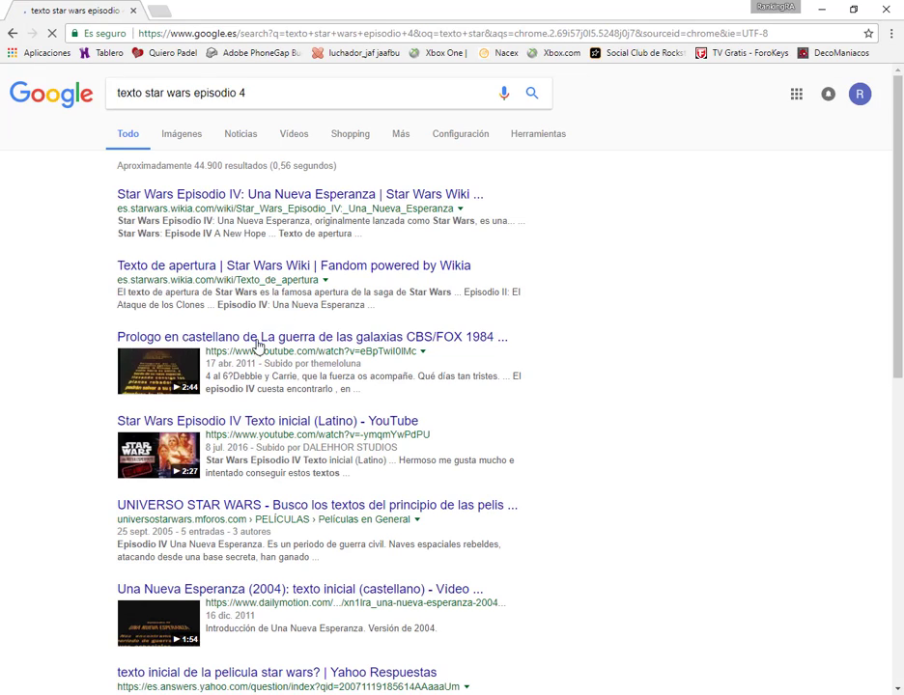
{"action": "left_click", "coordinate": [265, 266]}
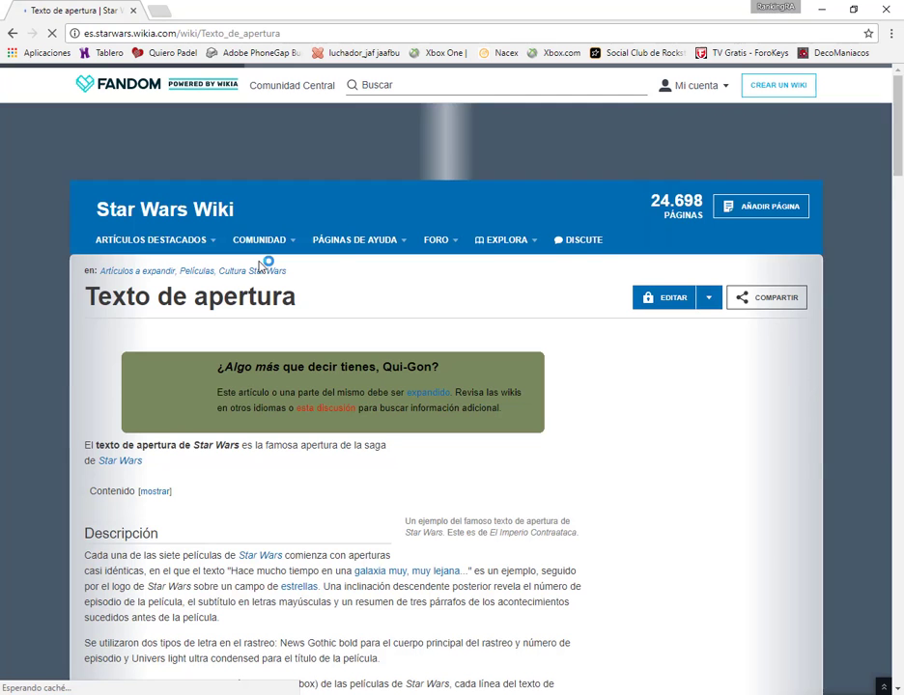
- Copy the Versión de España opening text of Episodio I: La Amenaza Fantasma
{"action": "scroll", "coordinate": [241, 468], "scroll_direction": "down", "scroll_amount": 10}
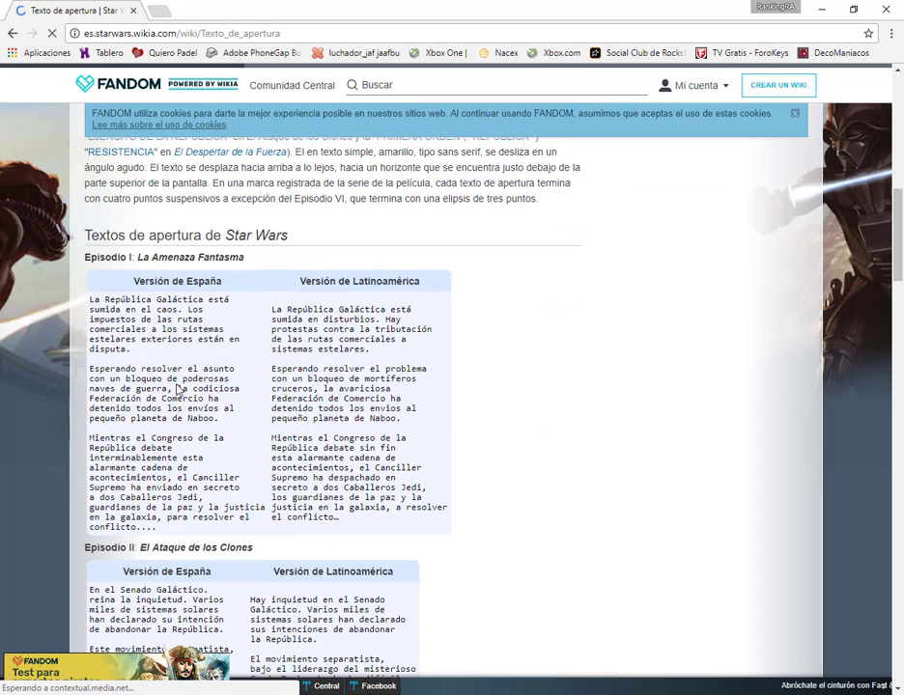
{"action": "left_click_drag", "start_coordinate": [89, 300], "coordinate": [204, 529]}
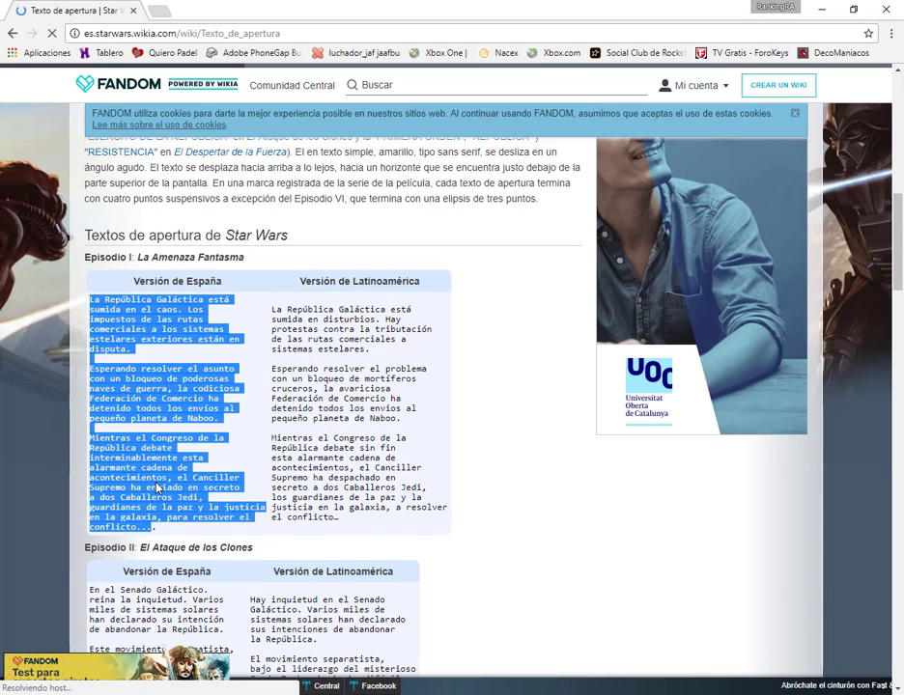
{"action": "right_click", "coordinate": [158, 488]}
{"action": "left_click", "coordinate": [184, 492]}
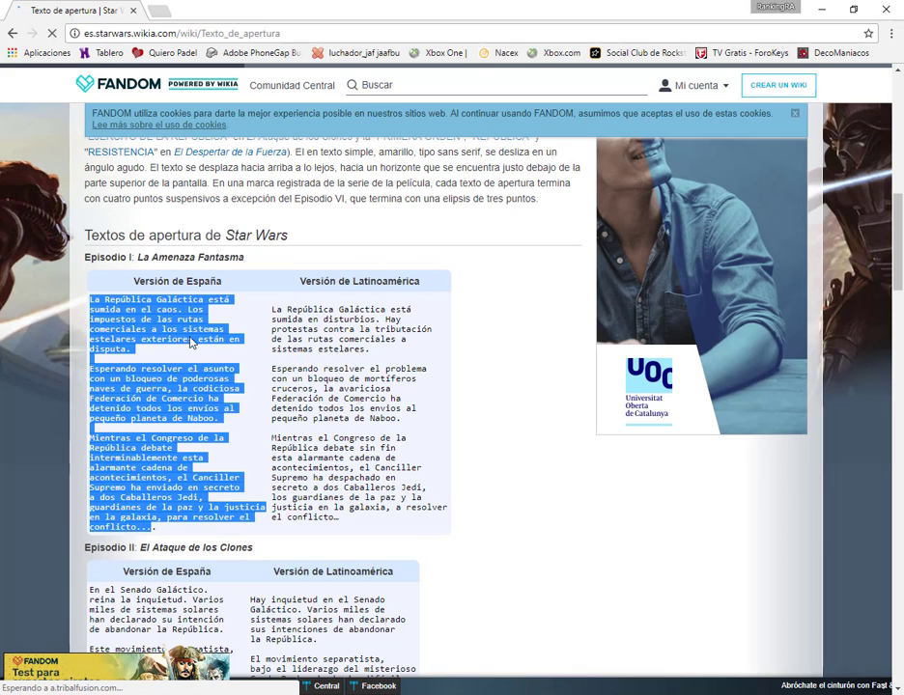
- Return to Camtasia, replace the callout's ABC with the copied opening text and set its font size to 17
{"action": "key", "text": "alt+Tab"}
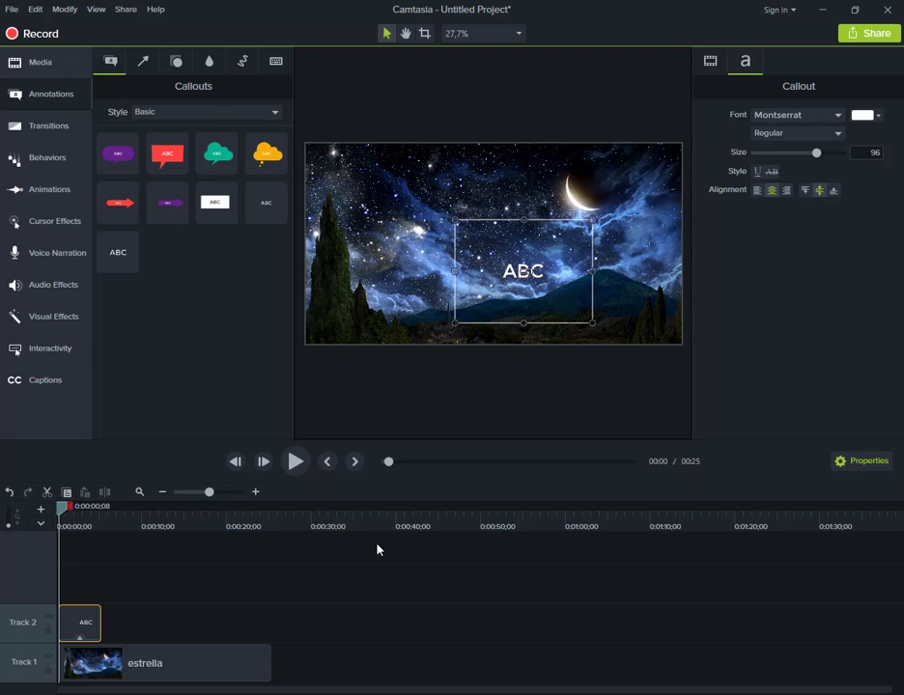
{"action": "double_click", "coordinate": [526, 268]}
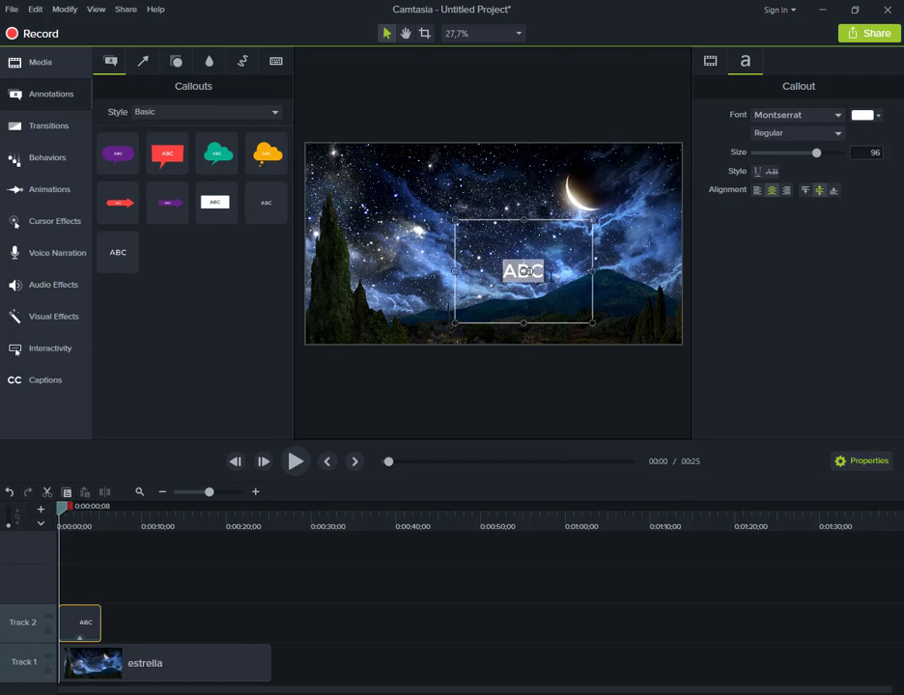
{"action": "key", "text": "ctrl+v"}
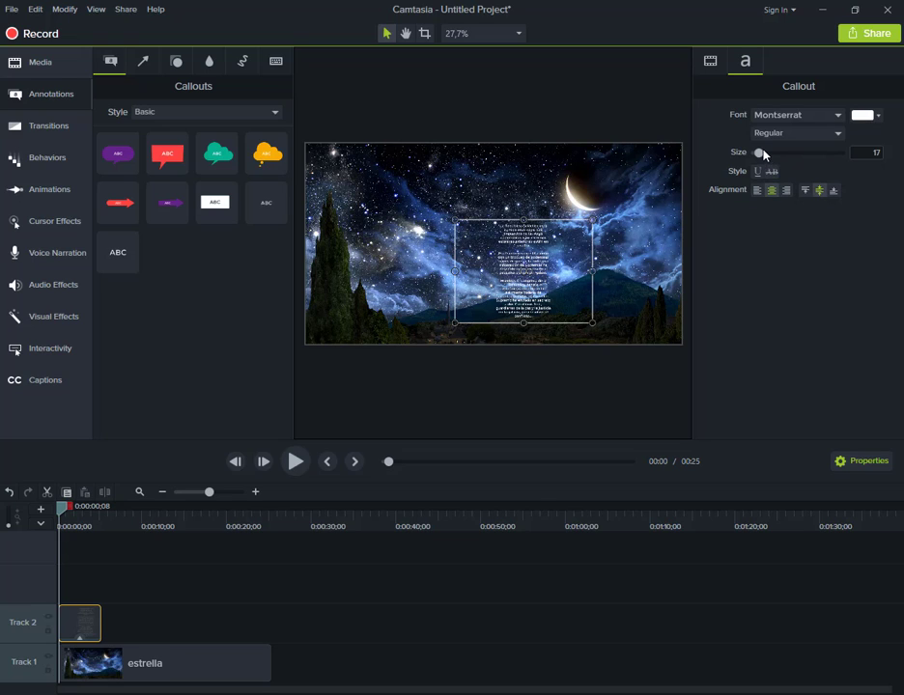
{"action": "left_click", "coordinate": [866, 152]}
{"action": "type", "text": "30"}
- Make the selected first word of the callout's second paragraph yellow and bold
{"action": "left_click", "coordinate": [863, 116]}
{"action": "left_click", "coordinate": [804, 134]}
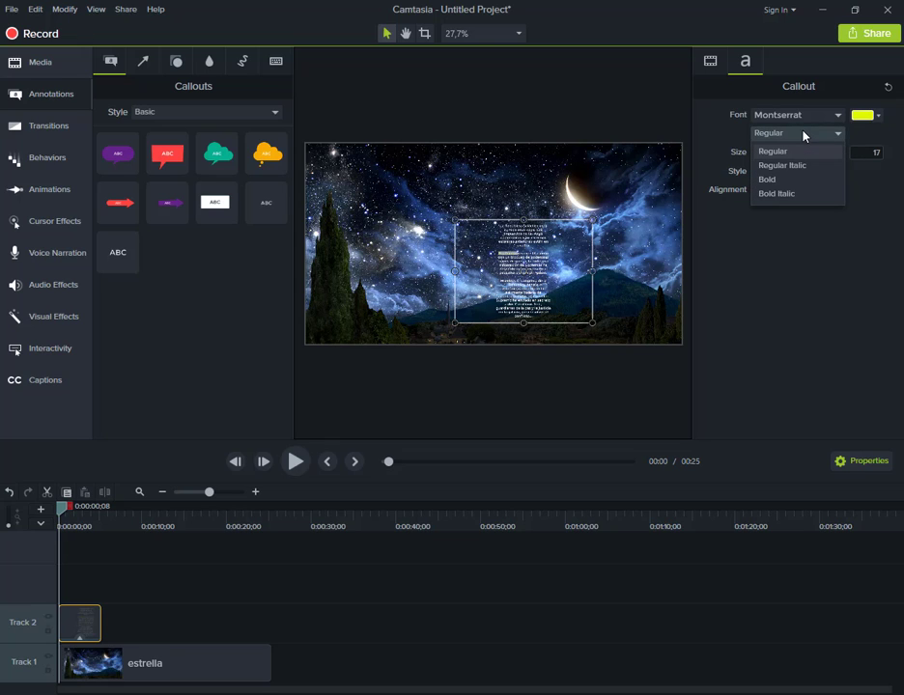
{"action": "left_click", "coordinate": [767, 179]}
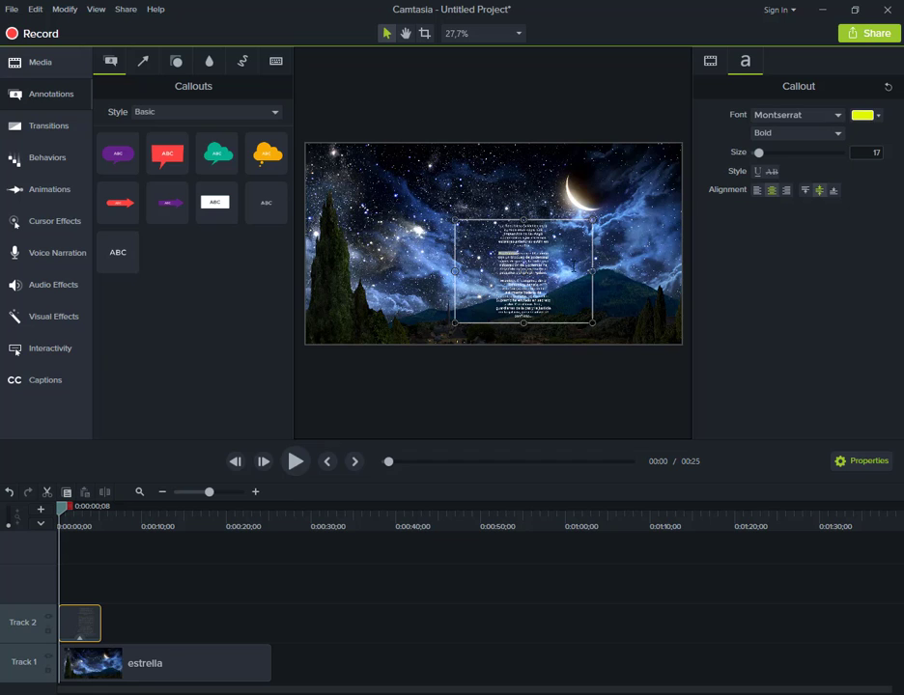
- Change the font colour of the callout's entire opening text to yellow
{"action": "key", "text": "ctrl+a"}
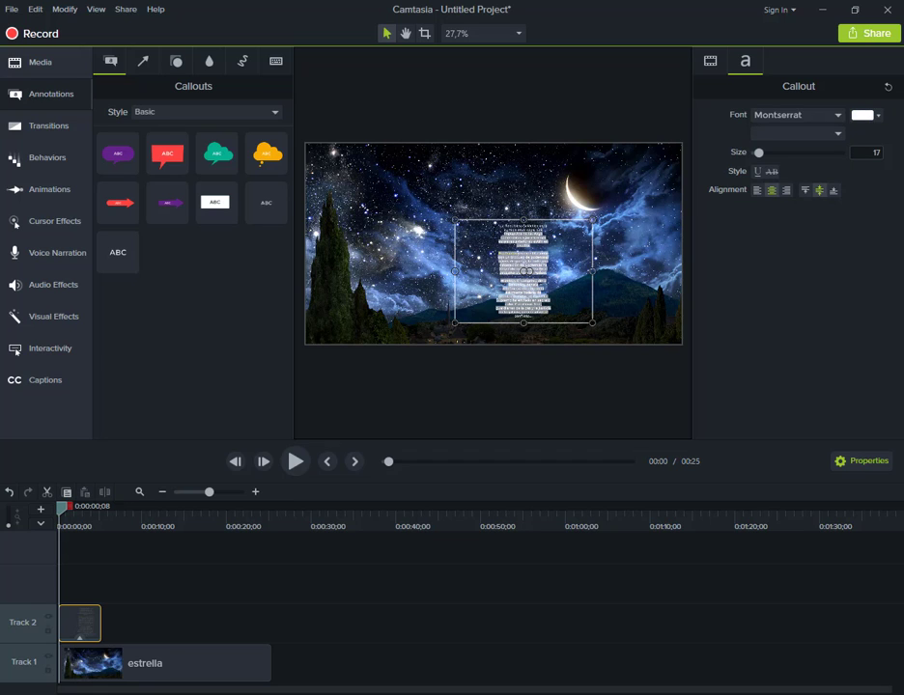
{"action": "left_click", "coordinate": [509, 235]}
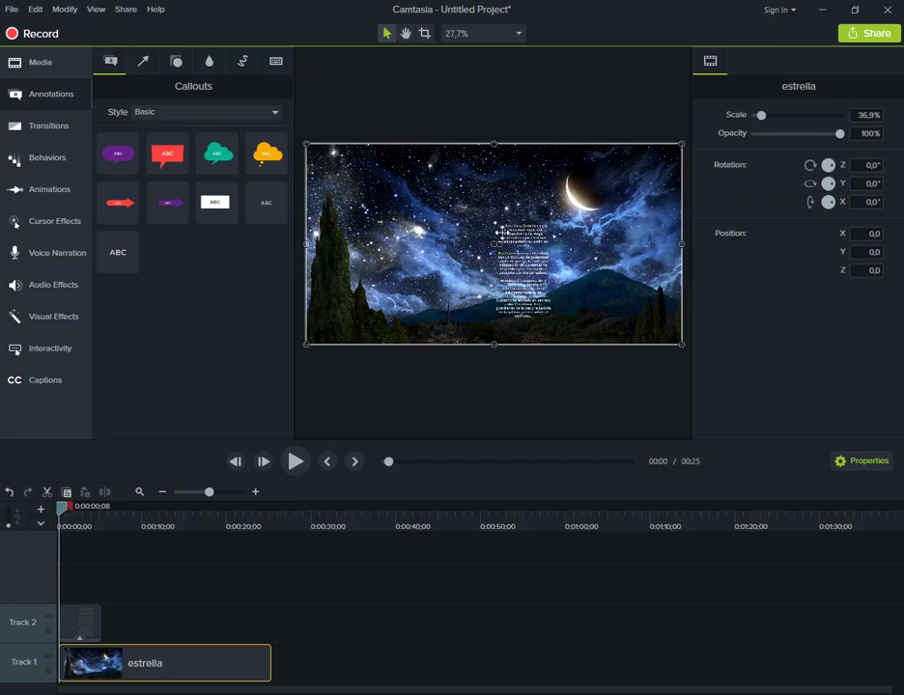
{"action": "left_click", "coordinate": [502, 231]}
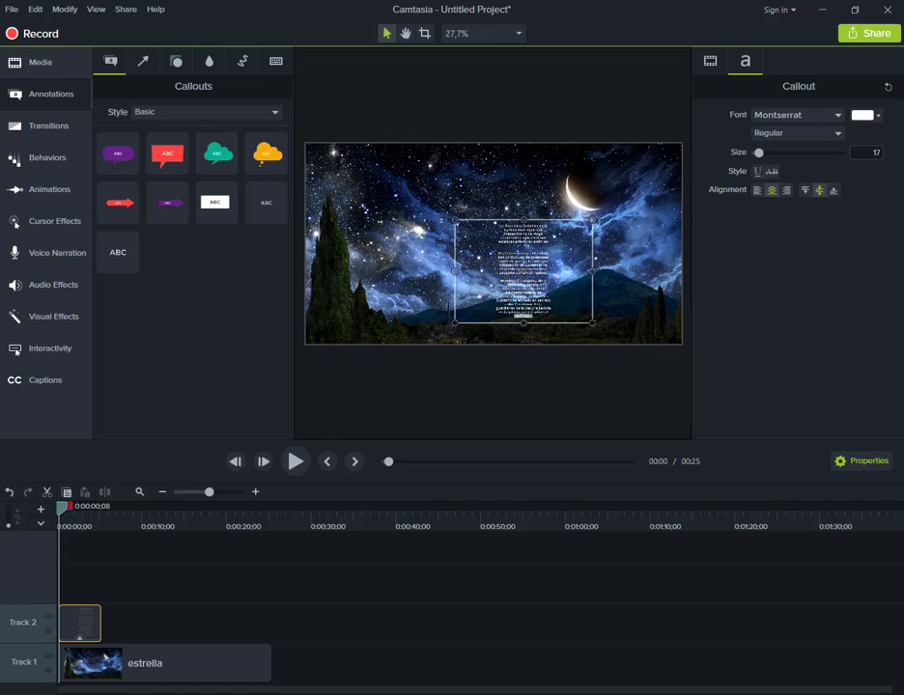
{"action": "left_click_drag", "start_coordinate": [498, 241], "coordinate": [549, 241]}
{"action": "key", "text": "ctrl+a"}
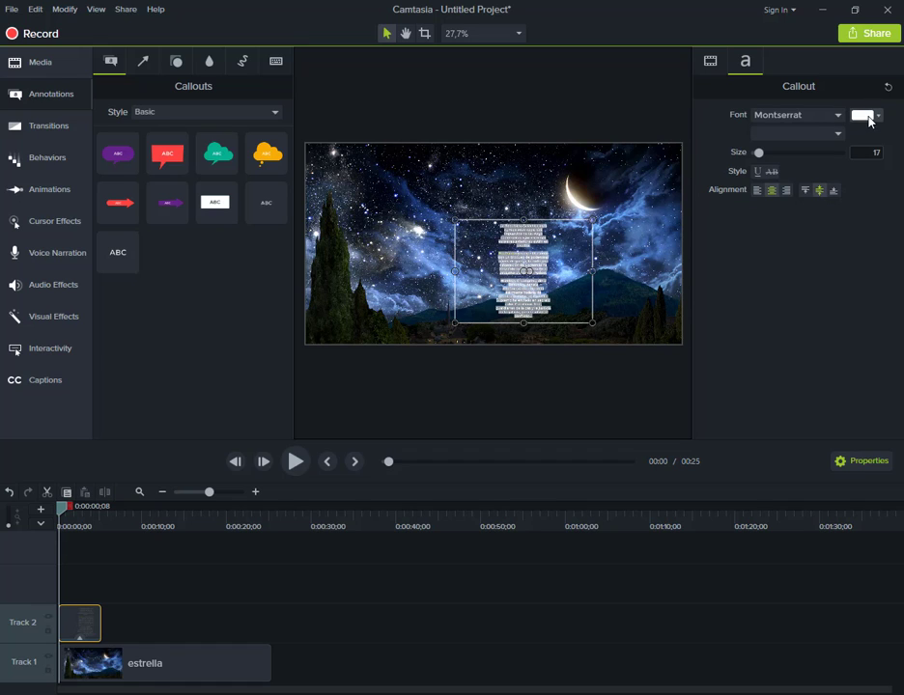
{"action": "left_click", "coordinate": [878, 115]}
{"action": "left_click", "coordinate": [796, 159]}
- Set the font size of the callout's whole text to 67 and its style to Bold
{"action": "left_click_drag", "start_coordinate": [763, 157], "coordinate": [793, 157]}
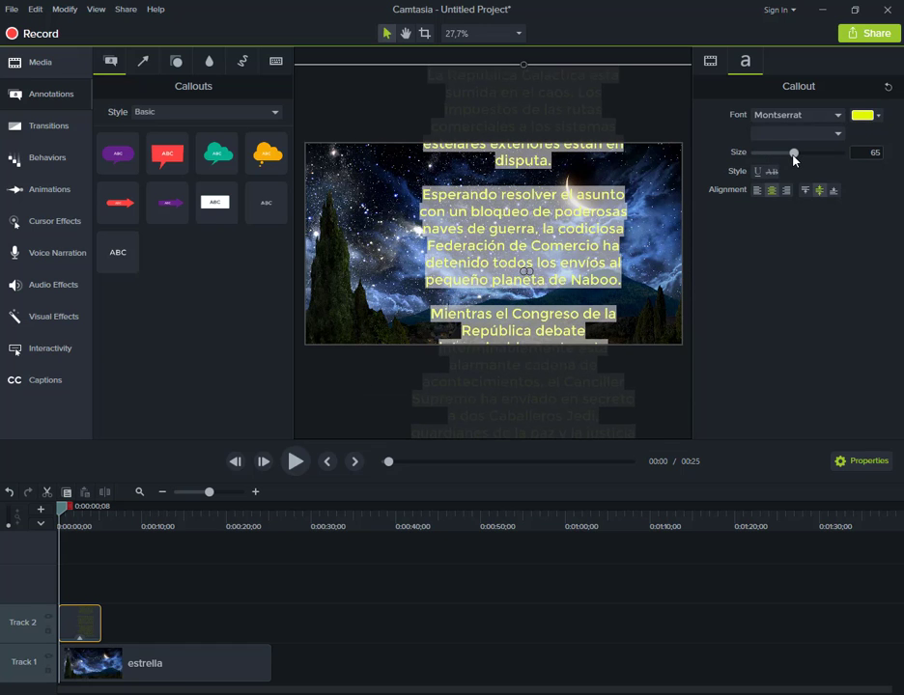
{"action": "left_click", "coordinate": [838, 136]}
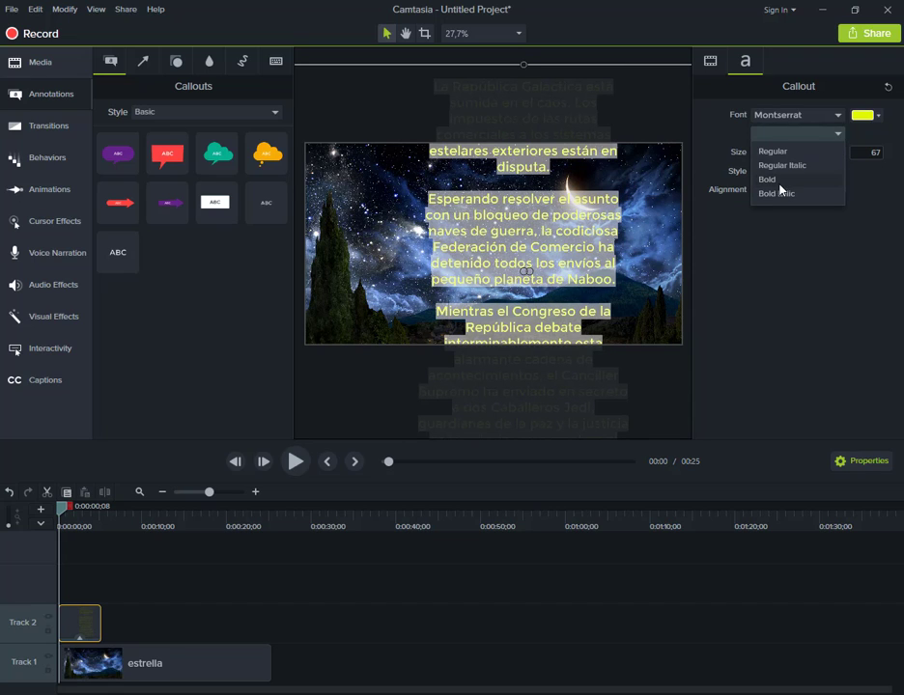
{"action": "left_click", "coordinate": [780, 183]}
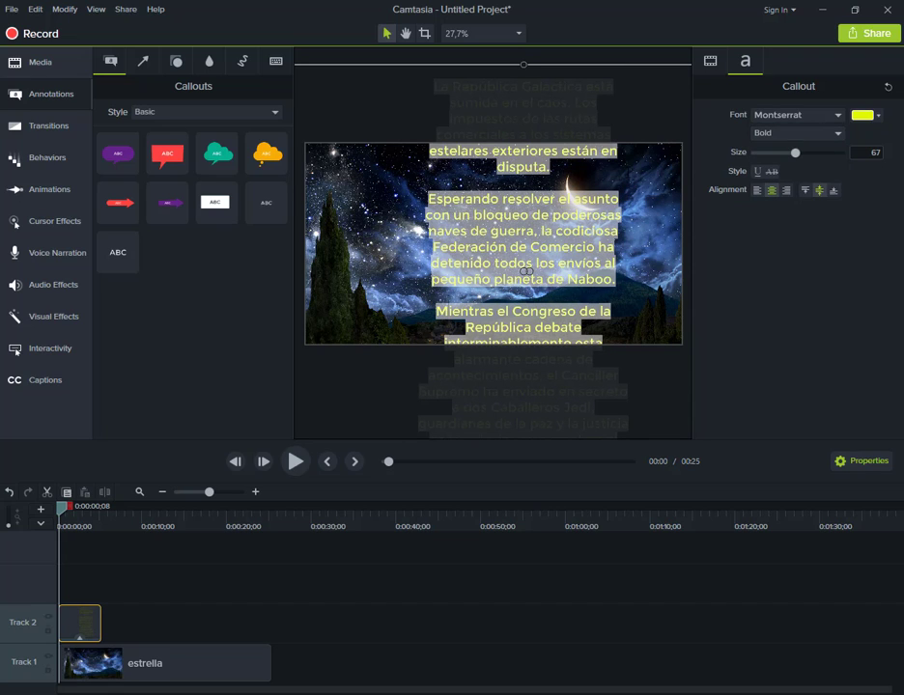
{"action": "left_click", "coordinate": [665, 114]}
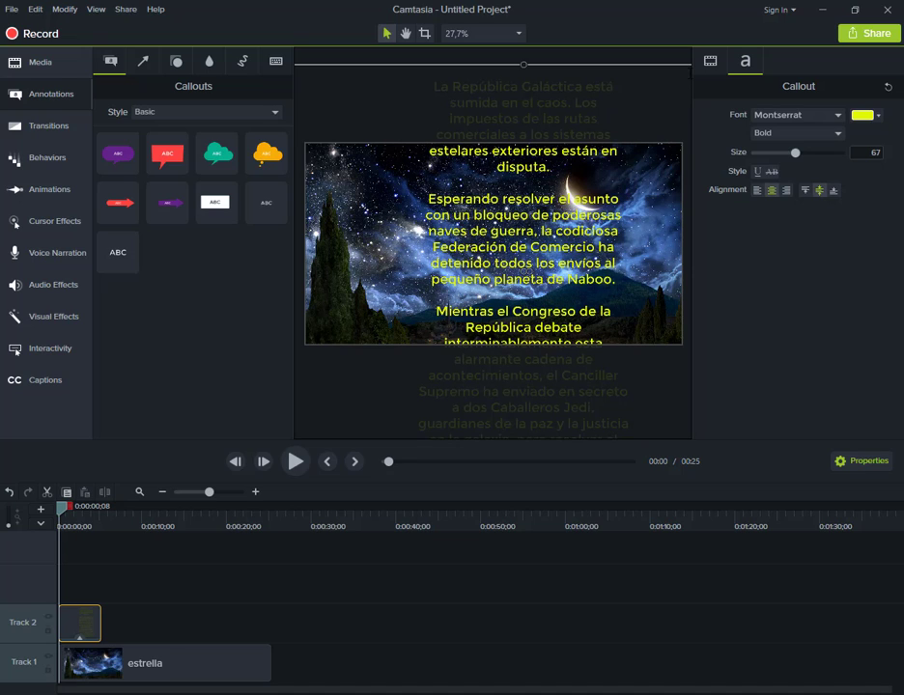
- Move the text callout just below the canvas and extend its clip on Track 2 to the end of the estrella clip
{"action": "left_click", "coordinate": [519, 34]}
{"action": "left_click", "coordinate": [469, 74]}
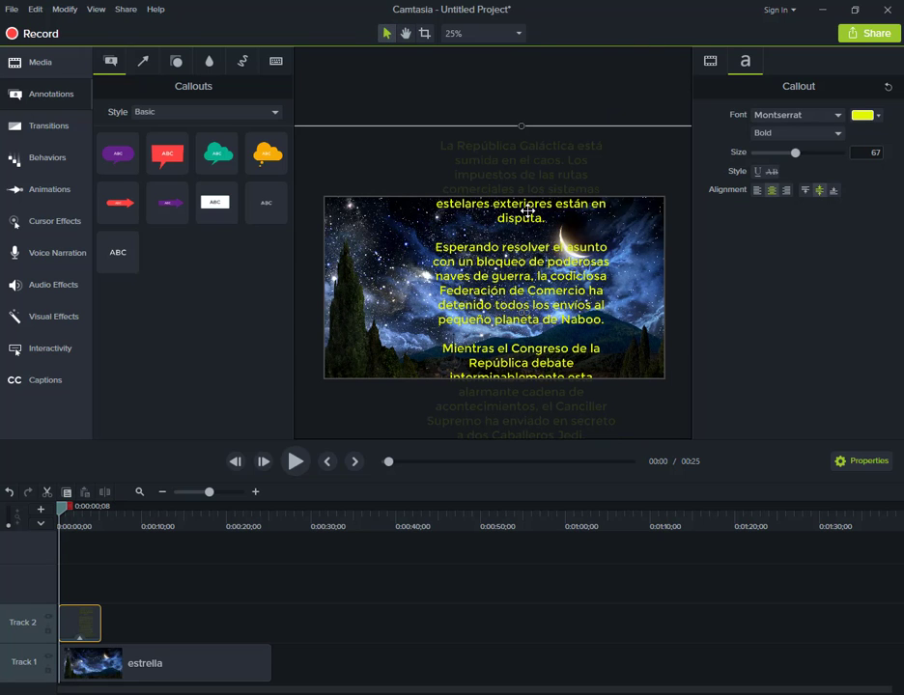
{"action": "left_click_drag", "start_coordinate": [563, 228], "coordinate": [548, 475]}
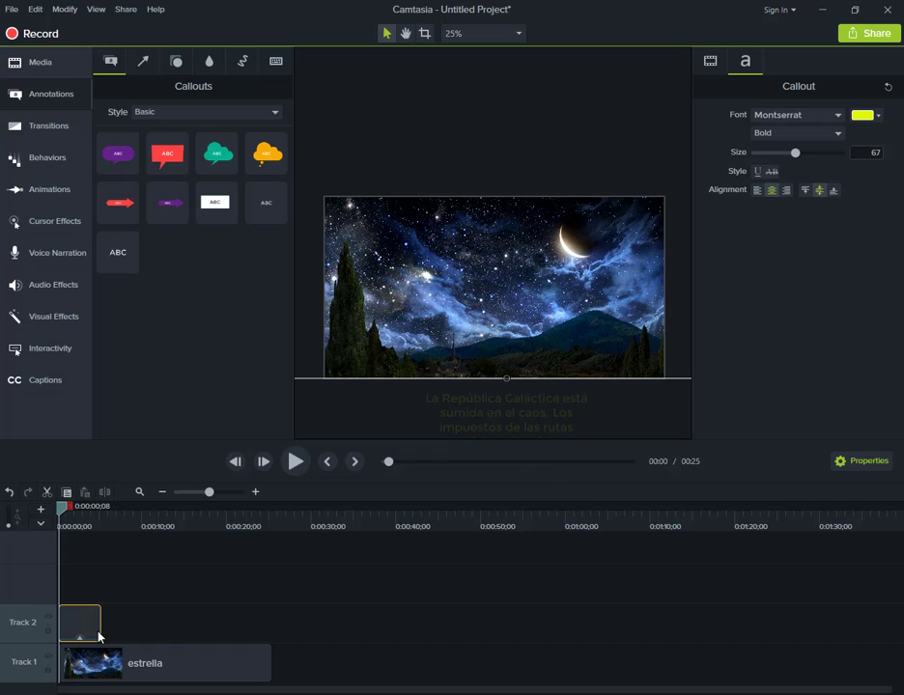
{"action": "left_click_drag", "start_coordinate": [100, 624], "coordinate": [275, 622]}
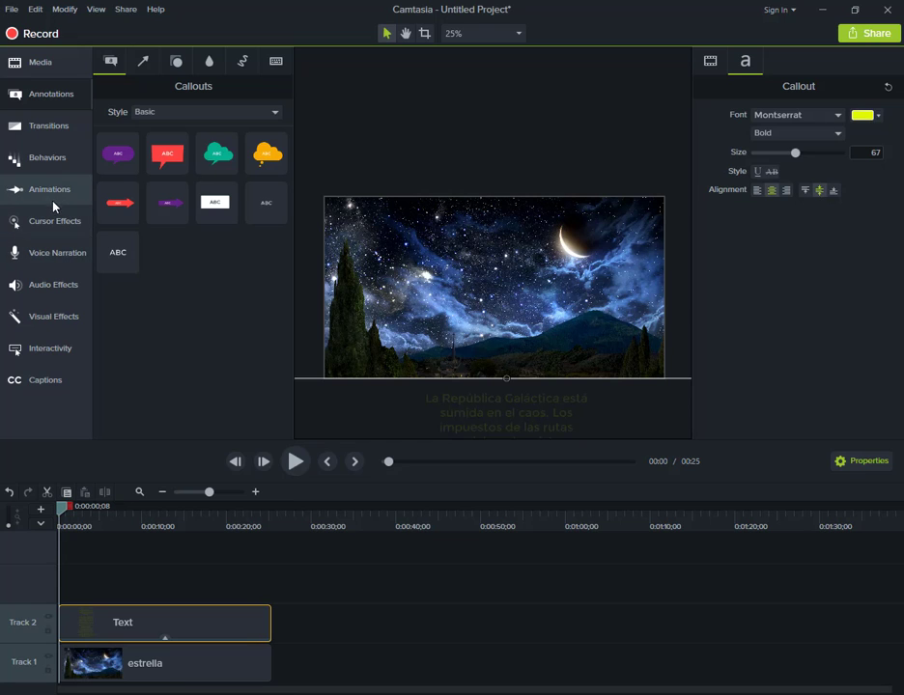
{"action": "left_click", "coordinate": [50, 191]}
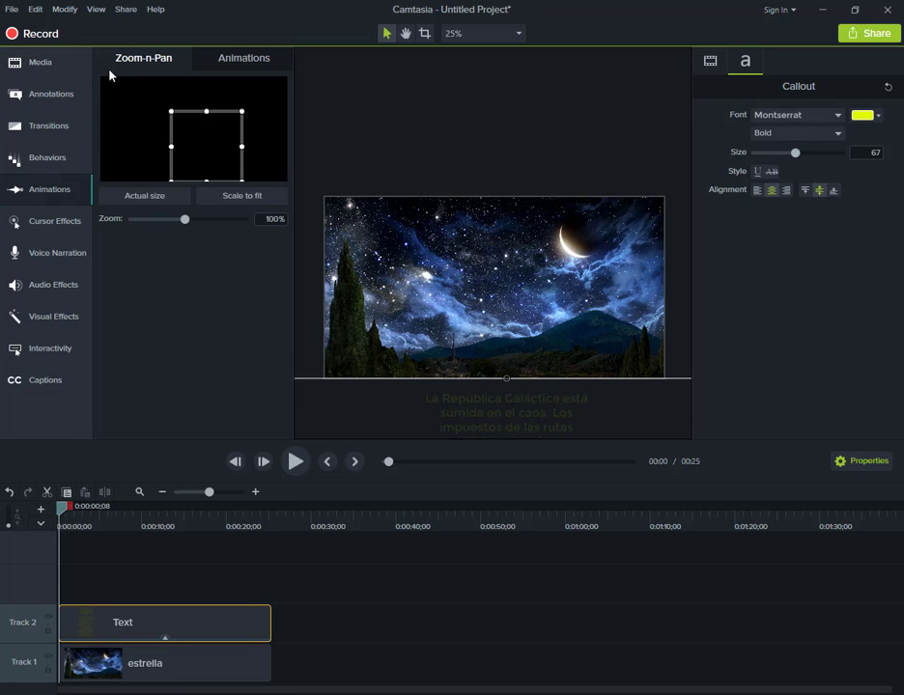
{"action": "left_click", "coordinate": [243, 58]}
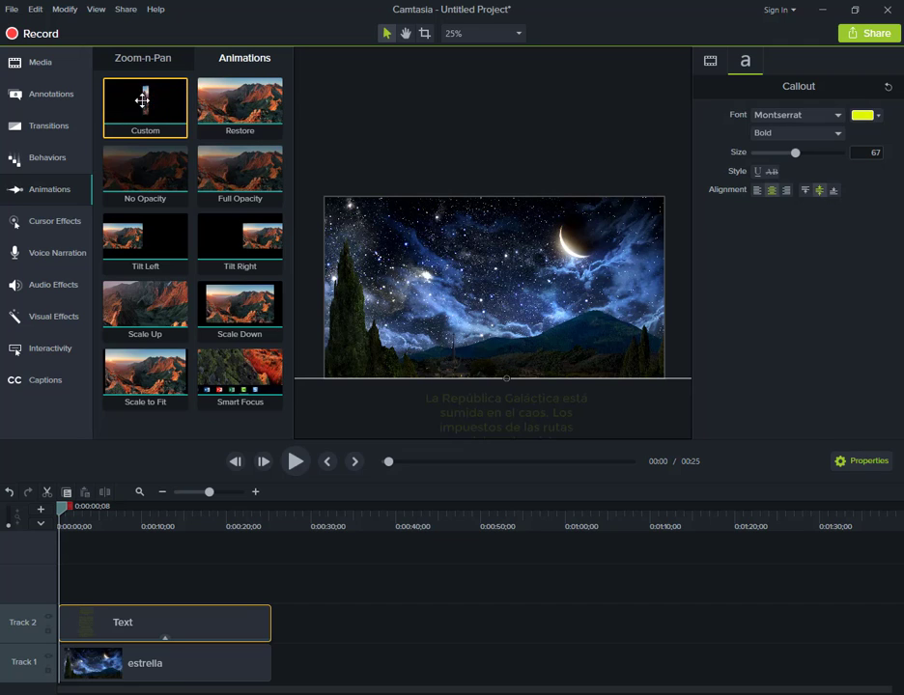
{"action": "mouse_move", "coordinate": [154, 106]}
{"action": "left_mouse_down"}
{"action": "mouse_move", "coordinate": [109, 535]}
{"action": "mouse_move", "coordinate": [87, 632]}
{"action": "mouse_move", "coordinate": [75, 635]}
{"action": "mouse_move", "coordinate": [101, 643]}
{"action": "mouse_move", "coordinate": [78, 631]}
{"action": "mouse_move", "coordinate": [62, 639]}
{"action": "left_mouse_up"}
{"action": "left_click", "coordinate": [73, 625]}
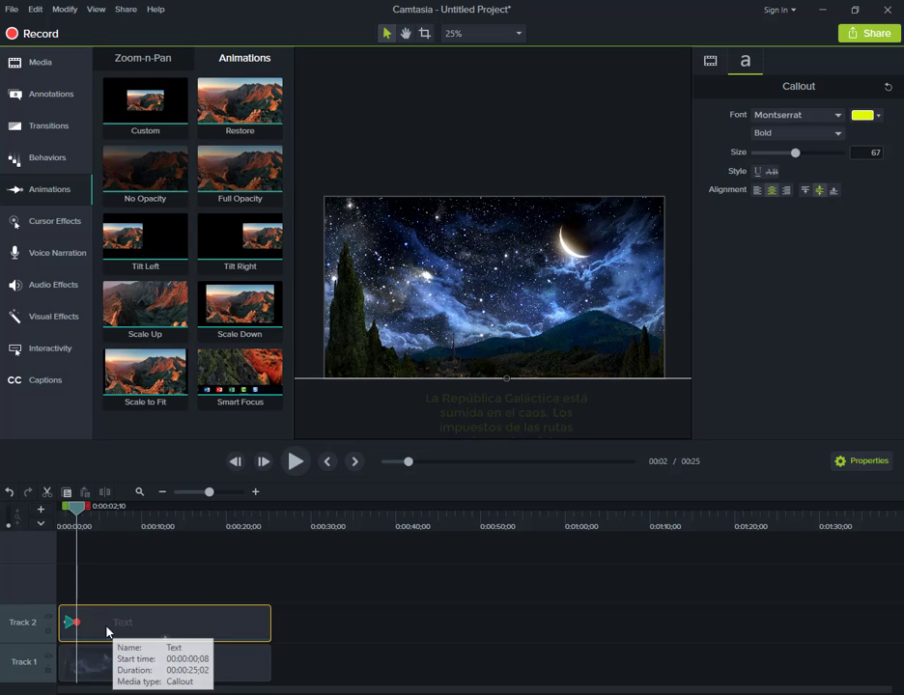
{"action": "left_click", "coordinate": [71, 623]}
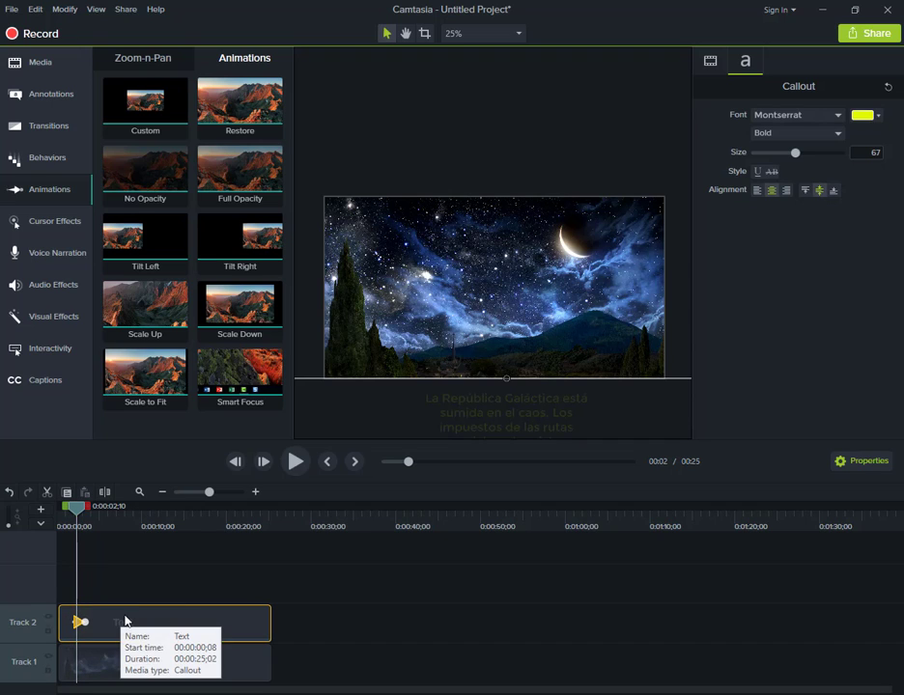
{"action": "left_click_drag", "start_coordinate": [85, 622], "coordinate": [280, 628]}
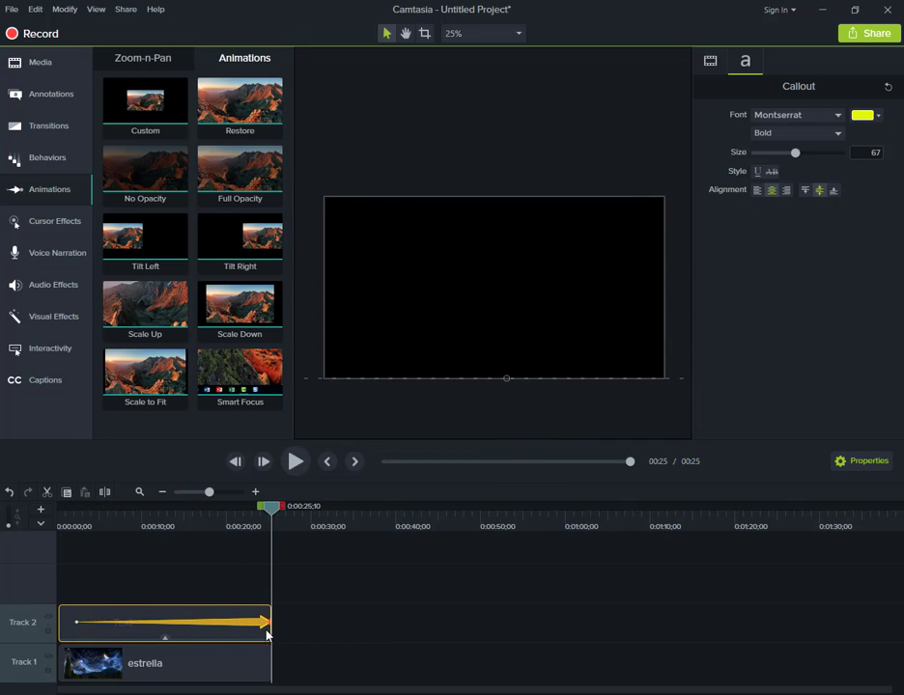
{"action": "left_click", "coordinate": [75, 624]}
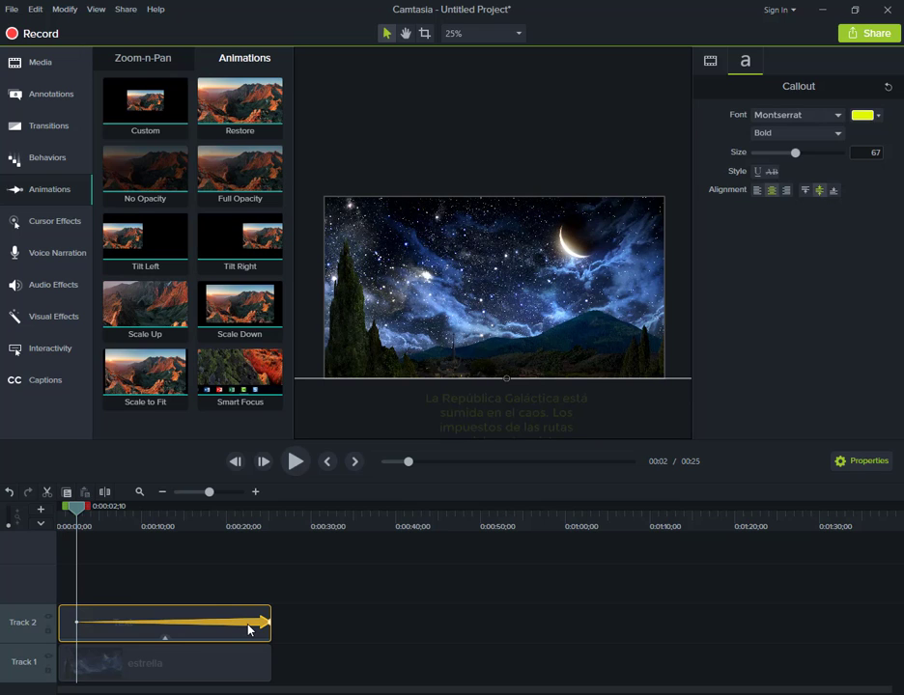
{"action": "key", "text": "Escape"}
- Set the X rotation of the Text callout to -46°
{"action": "left_click", "coordinate": [211, 637]}
{"action": "left_click", "coordinate": [711, 62]}
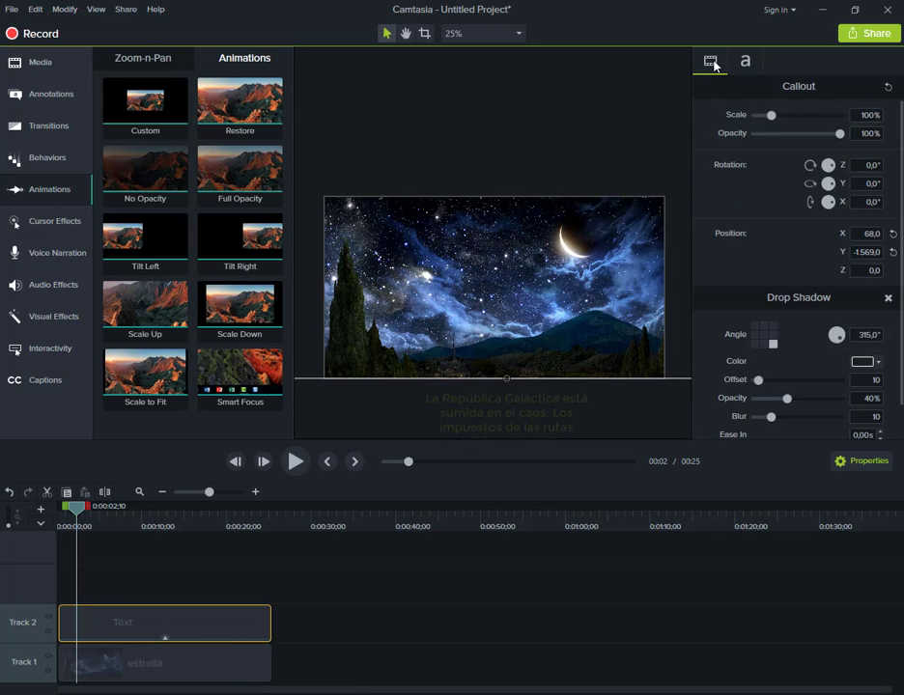
{"action": "left_click", "coordinate": [858, 203]}
{"action": "type", "text": "-46"}
{"action": "key", "text": "Tab"}
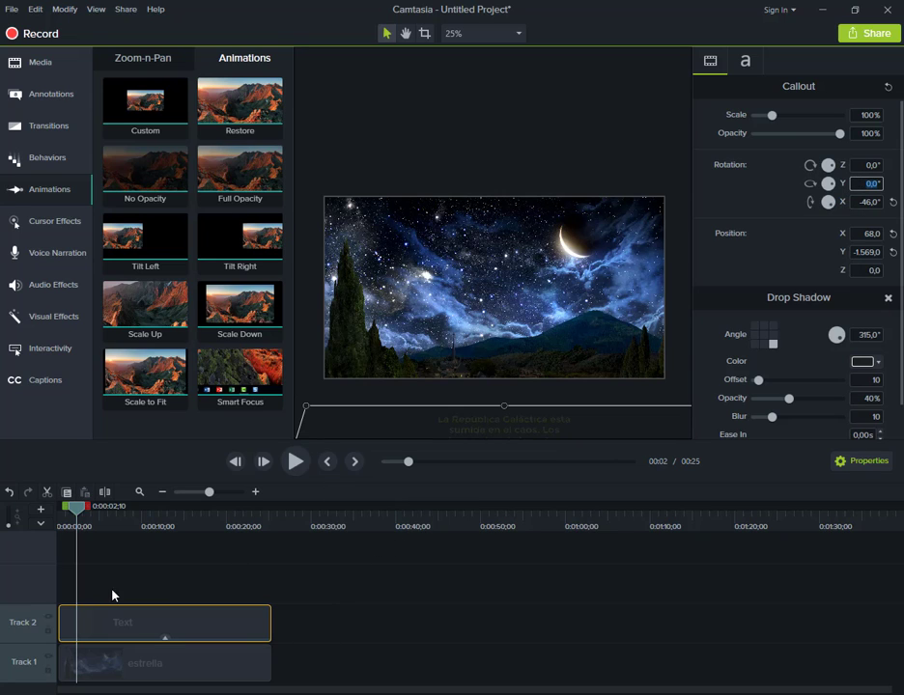
- Add a Custom animation stretched to the Text clip's end and place the callout there above the canvas, at about X 0,4, Y 1.274,5, Z -2.944,6
{"action": "mouse_move", "coordinate": [145, 97]}
{"action": "left_mouse_down"}
{"action": "mouse_move", "coordinate": [117, 591]}
{"action": "mouse_move", "coordinate": [92, 645]}
{"action": "mouse_move", "coordinate": [81, 628]}
{"action": "left_mouse_up"}
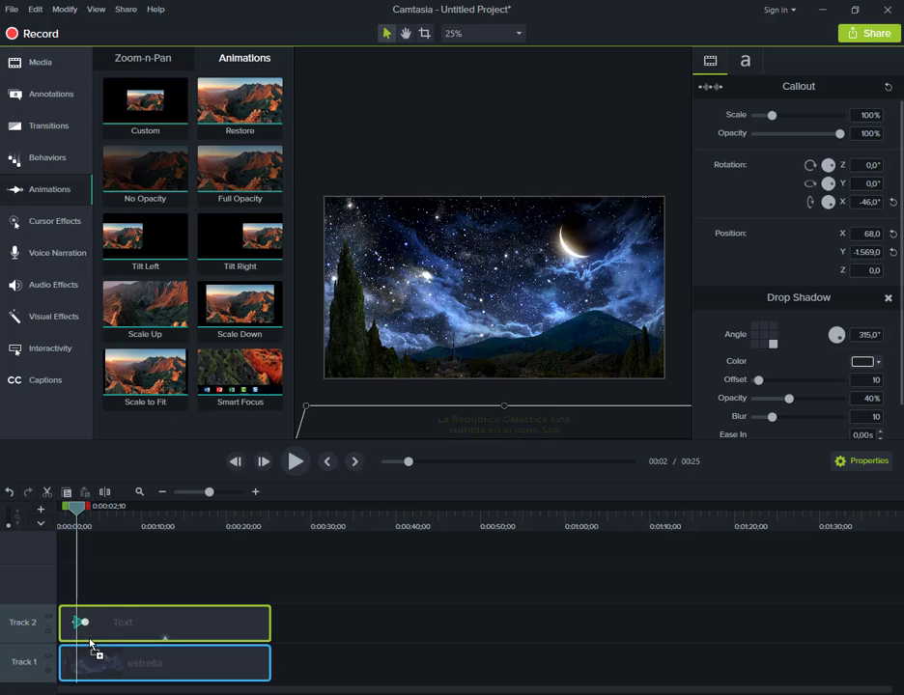
{"action": "right_click", "coordinate": [89, 638]}
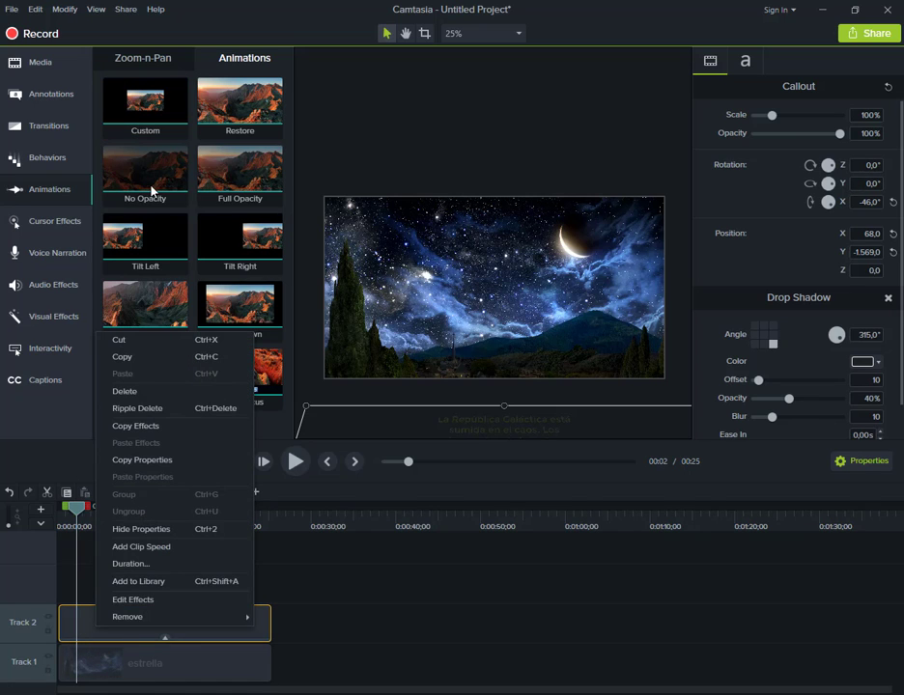
{"action": "left_click", "coordinate": [145, 104]}
{"action": "mouse_move", "coordinate": [137, 115]}
{"action": "left_mouse_down"}
{"action": "mouse_move", "coordinate": [99, 639]}
{"action": "mouse_move", "coordinate": [79, 640]}
{"action": "mouse_move", "coordinate": [90, 635]}
{"action": "left_mouse_up"}
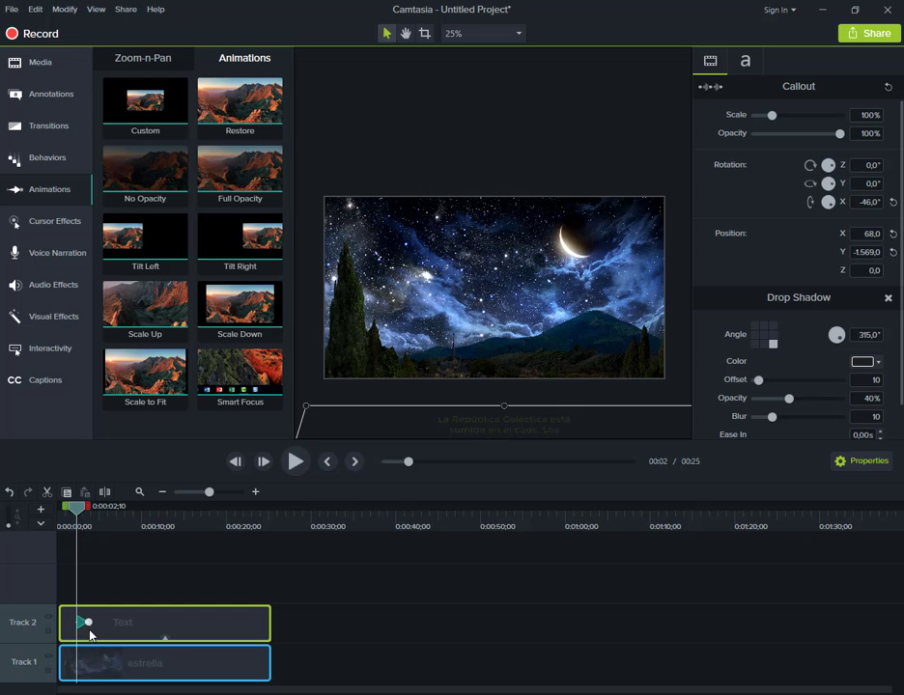
{"action": "left_click", "coordinate": [91, 624]}
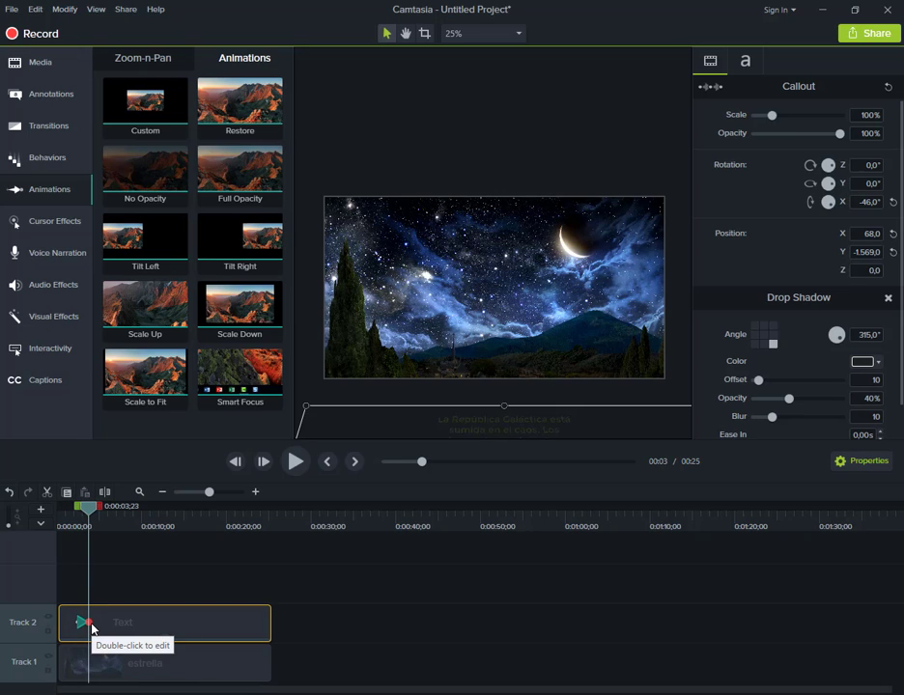
{"action": "left_click_drag", "start_coordinate": [91, 624], "coordinate": [272, 625]}
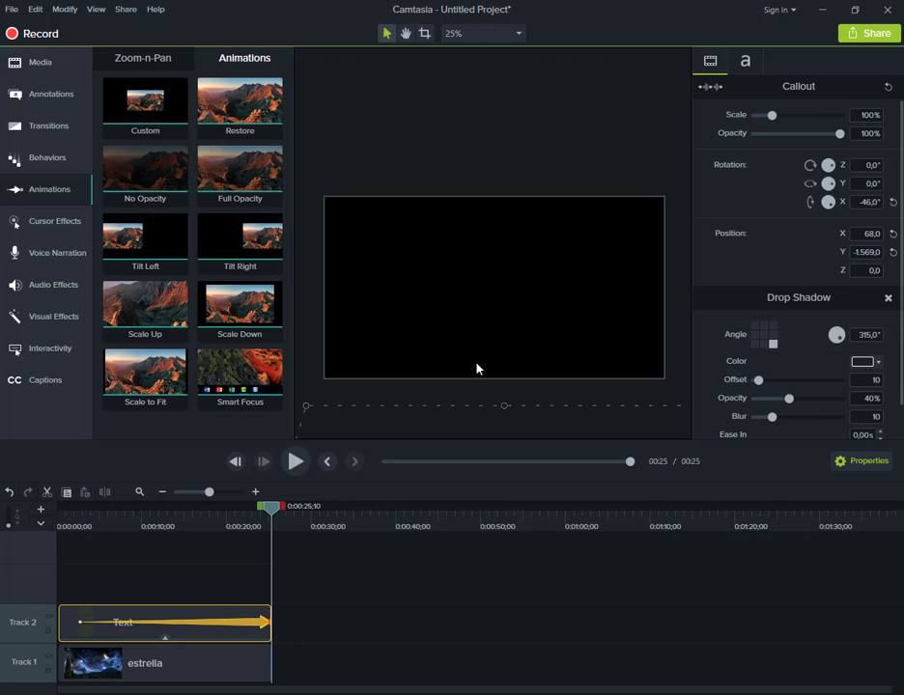
{"action": "left_click_drag", "start_coordinate": [511, 417], "coordinate": [518, 210]}
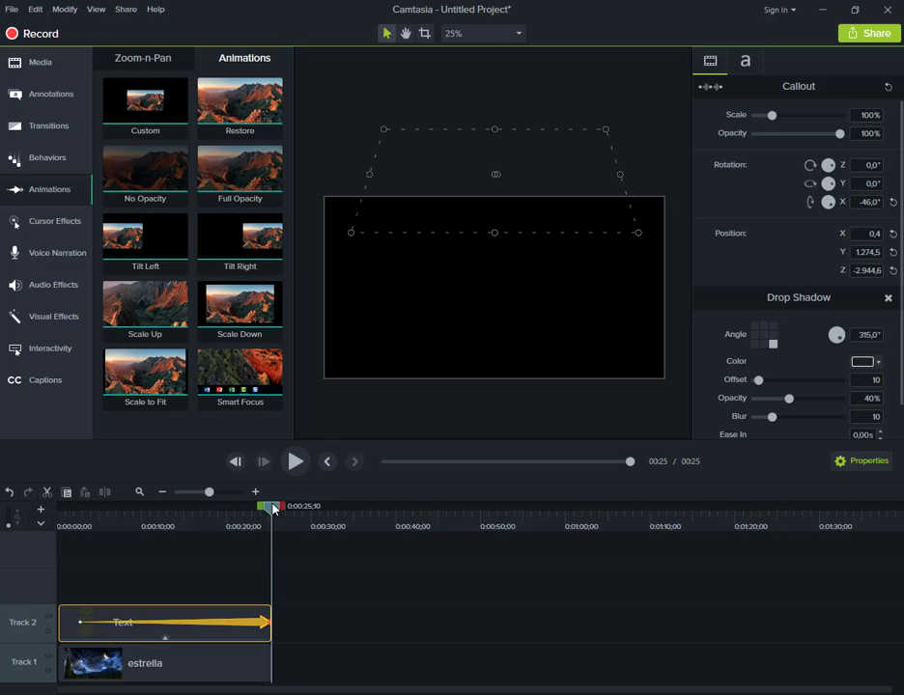
- Extend the estrella clip on Track 1 to about 0:00:29;02
{"action": "left_click", "coordinate": [243, 676]}
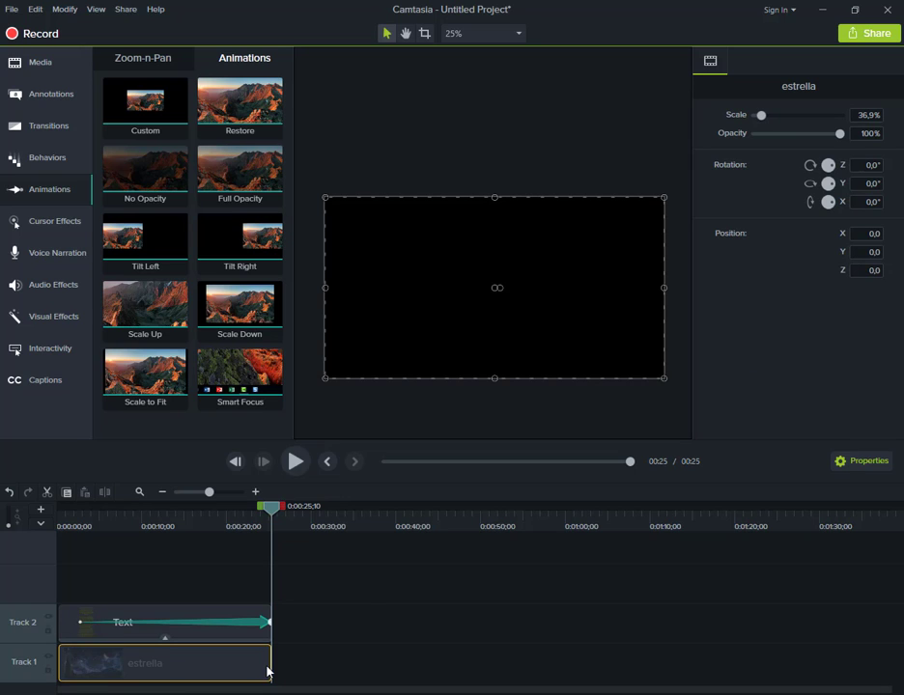
{"action": "left_click", "coordinate": [280, 677]}
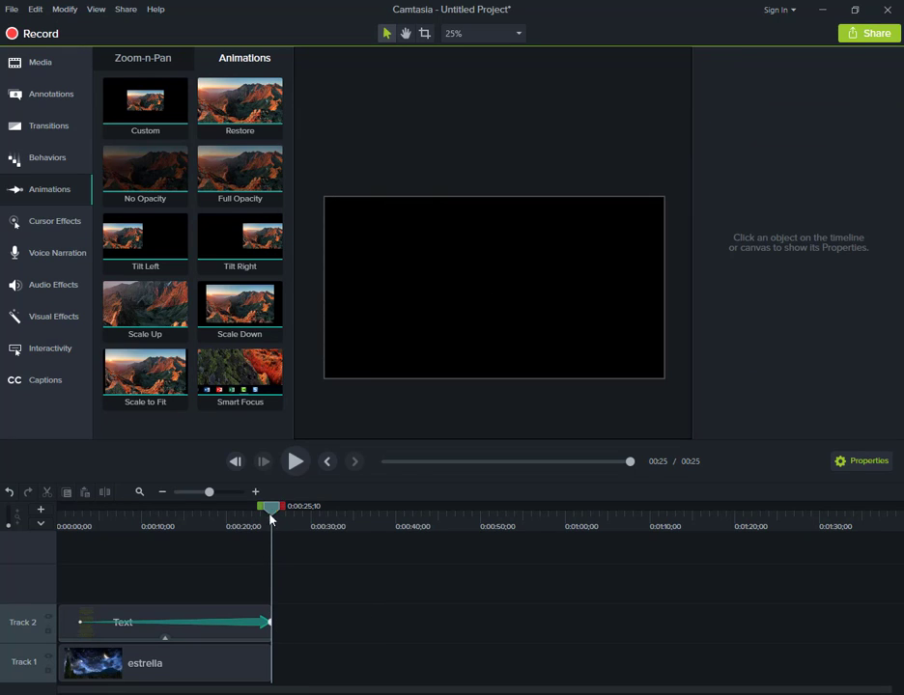
{"action": "left_click_drag", "start_coordinate": [272, 512], "coordinate": [303, 517]}
{"action": "left_click", "coordinate": [260, 673]}
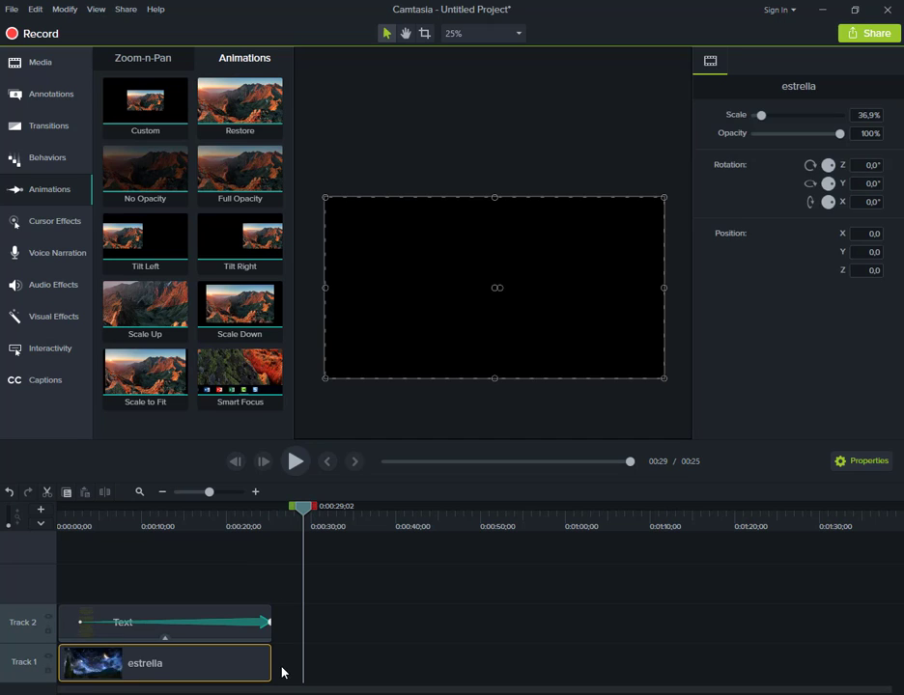
{"action": "left_click", "coordinate": [279, 675]}
{"action": "left_click", "coordinate": [263, 662]}
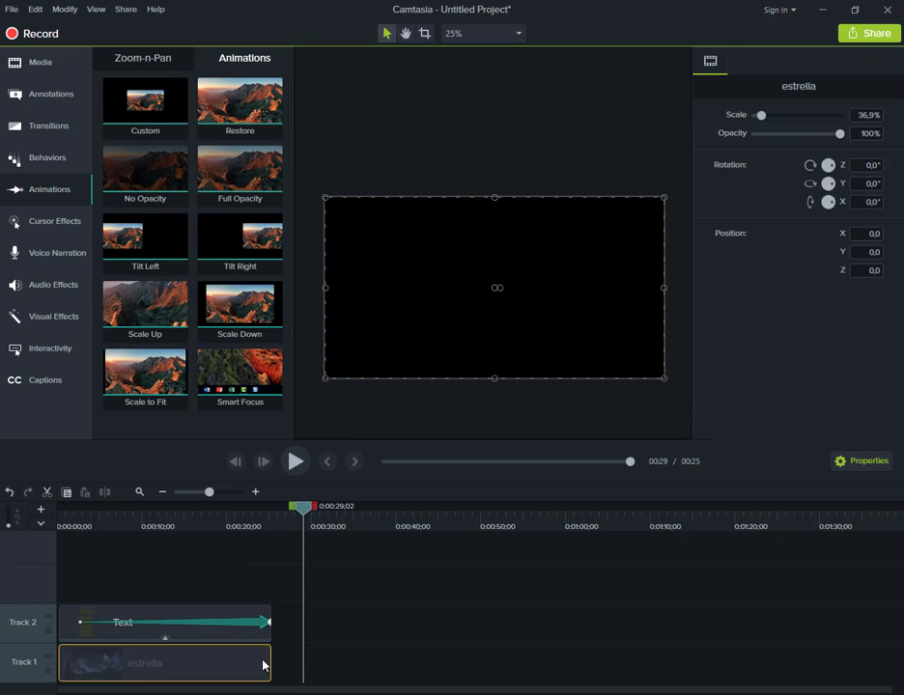
{"action": "left_click_drag", "start_coordinate": [268, 664], "coordinate": [302, 666]}
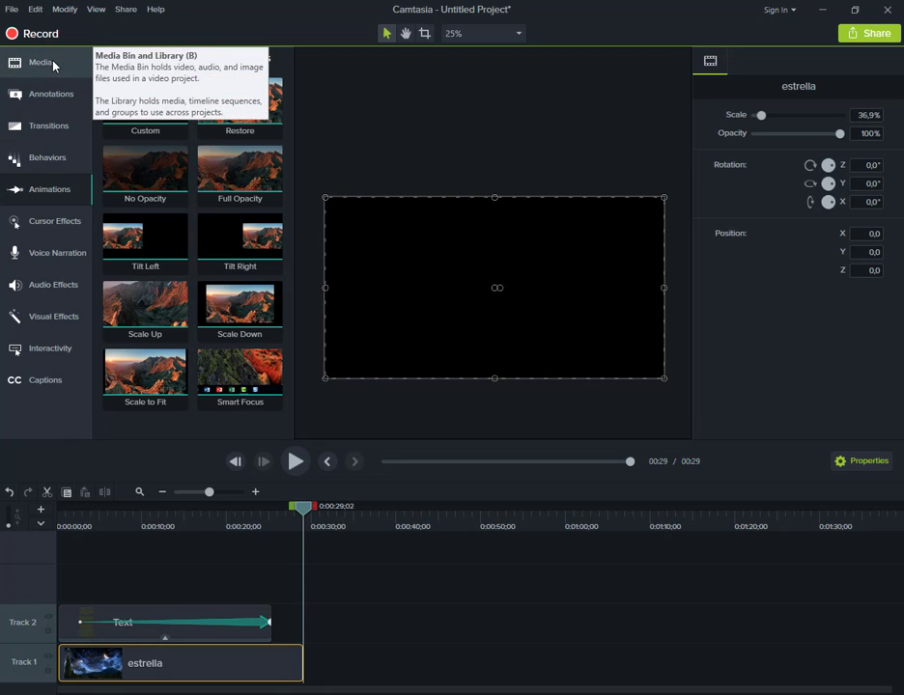
- Add a plain text callout on Track 3 ending with the estrella clip and replace its text with "fin"
{"action": "left_click", "coordinate": [79, 96]}
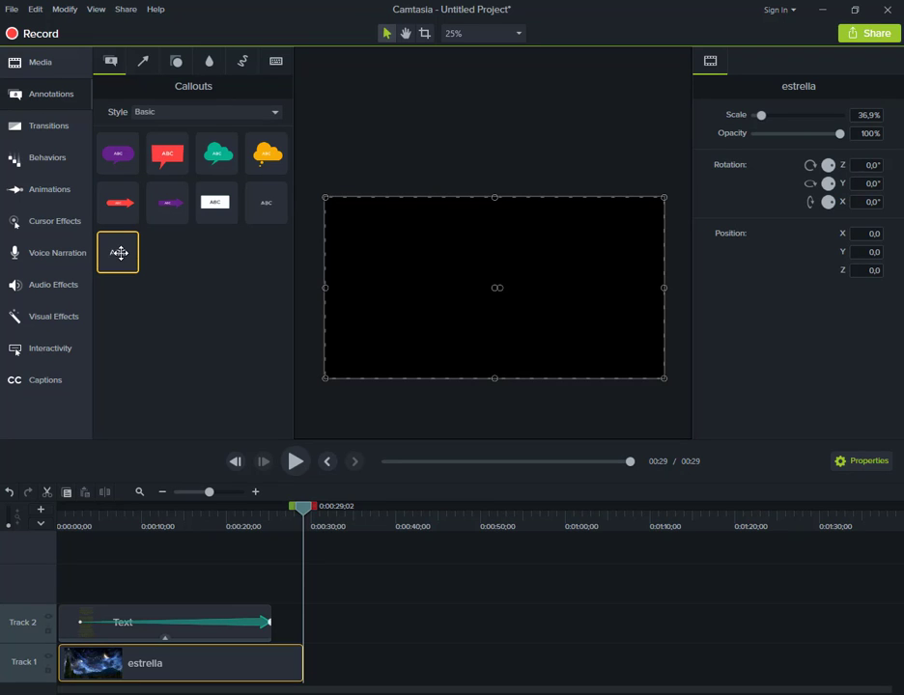
{"action": "left_click_drag", "start_coordinate": [111, 258], "coordinate": [270, 585]}
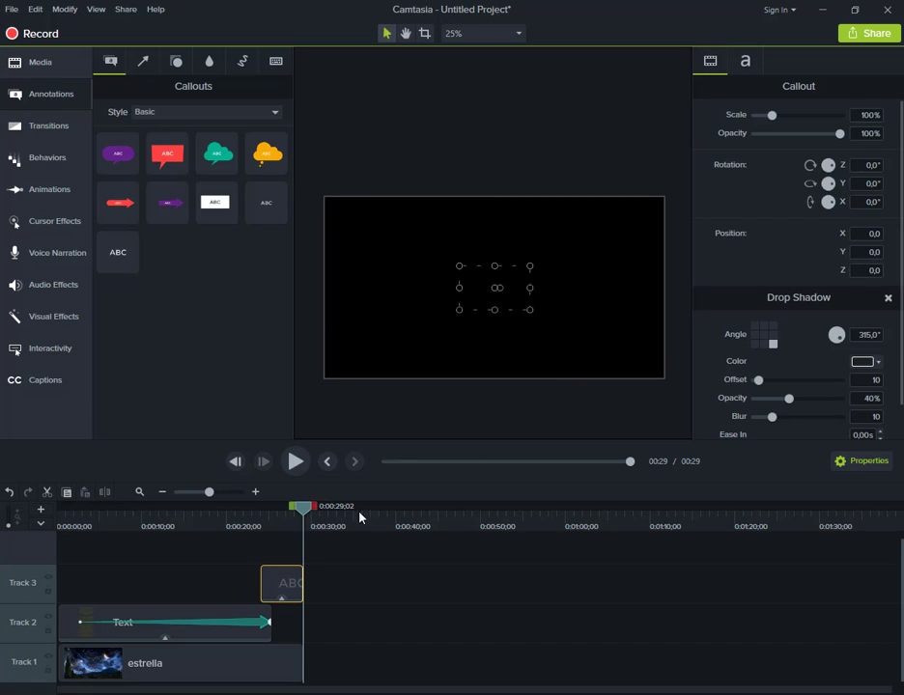
{"action": "left_click_drag", "start_coordinate": [303, 506], "coordinate": [282, 512]}
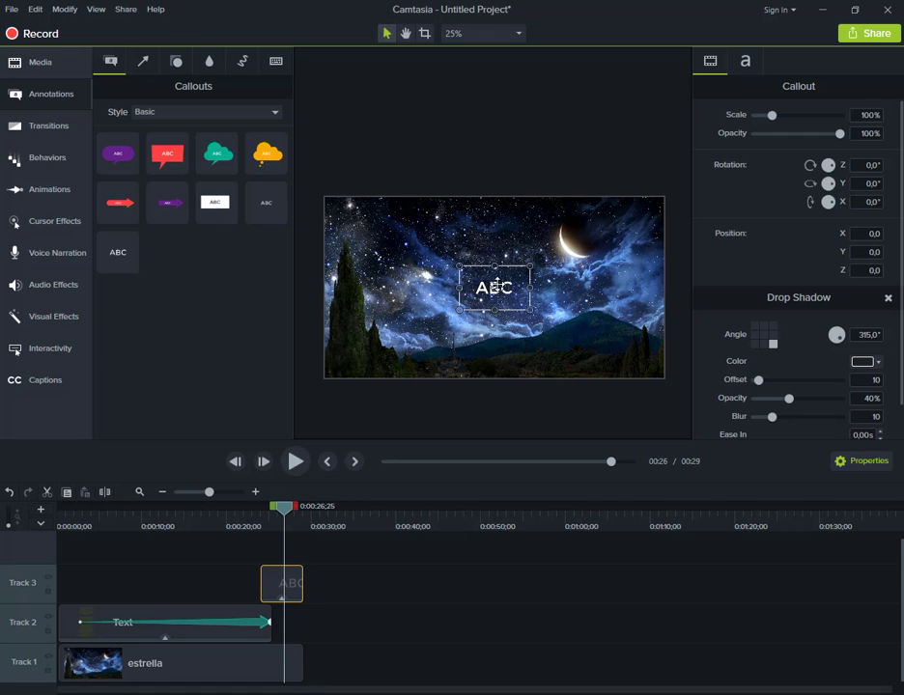
{"action": "double_click", "coordinate": [494, 288]}
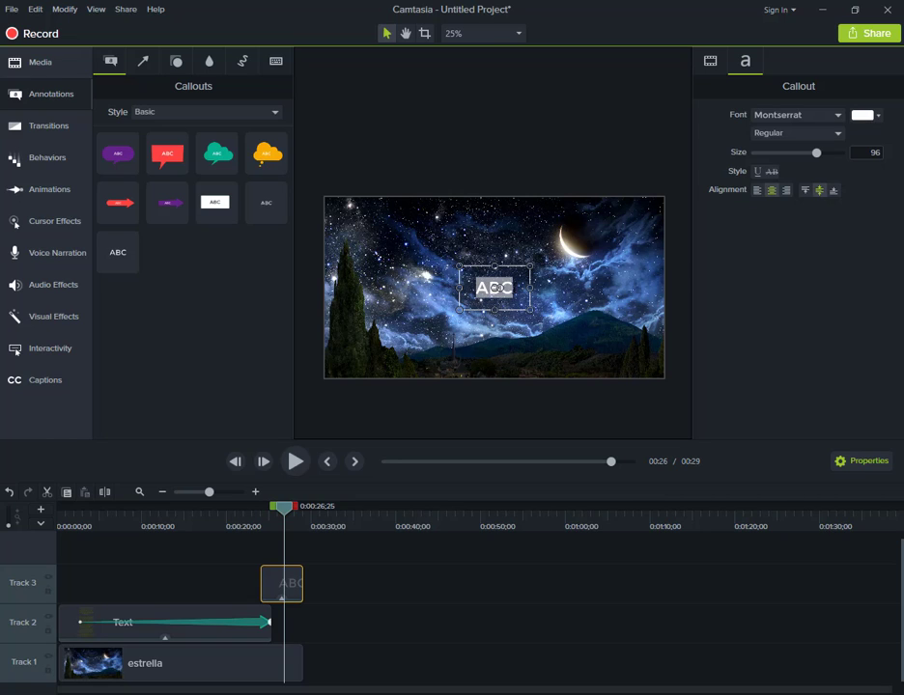
{"action": "type", "text": "fin"}
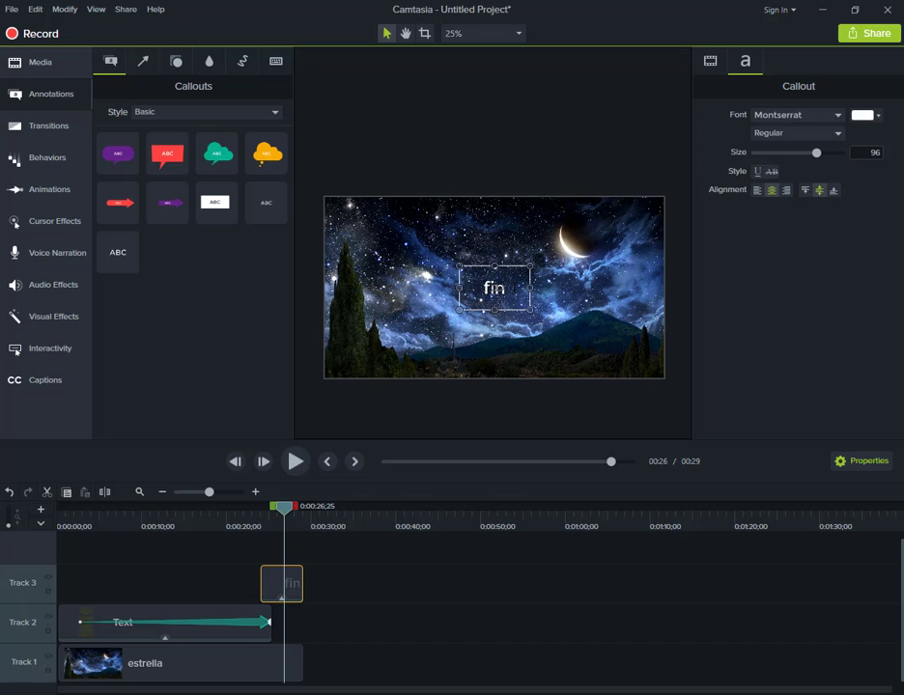
- Colour the "fin" text yellow and move the callout down to the bottom centre of the canvas
{"action": "left_click", "coordinate": [862, 116]}
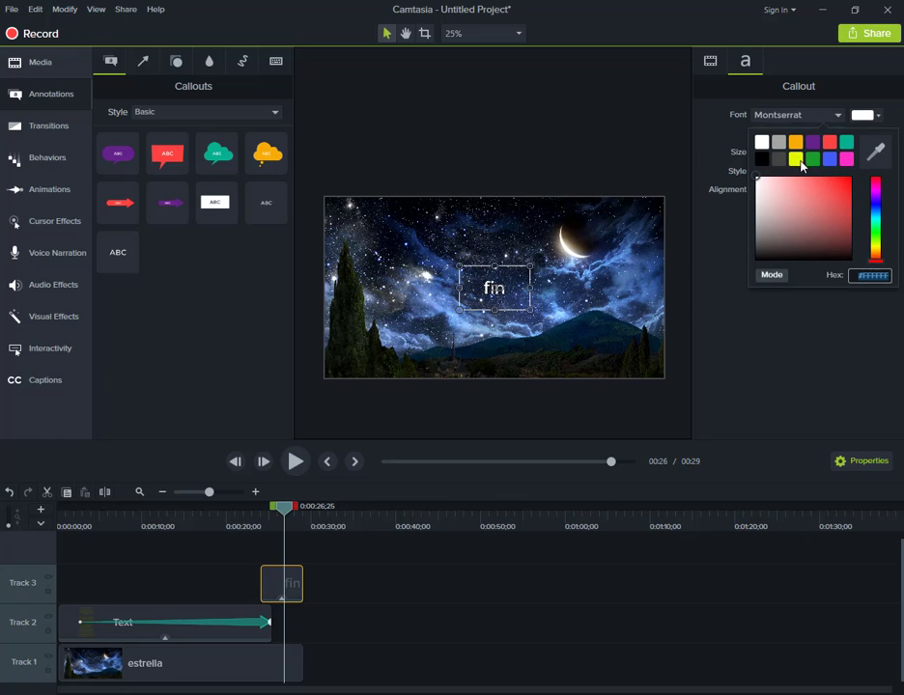
{"action": "key", "text": "Escape"}
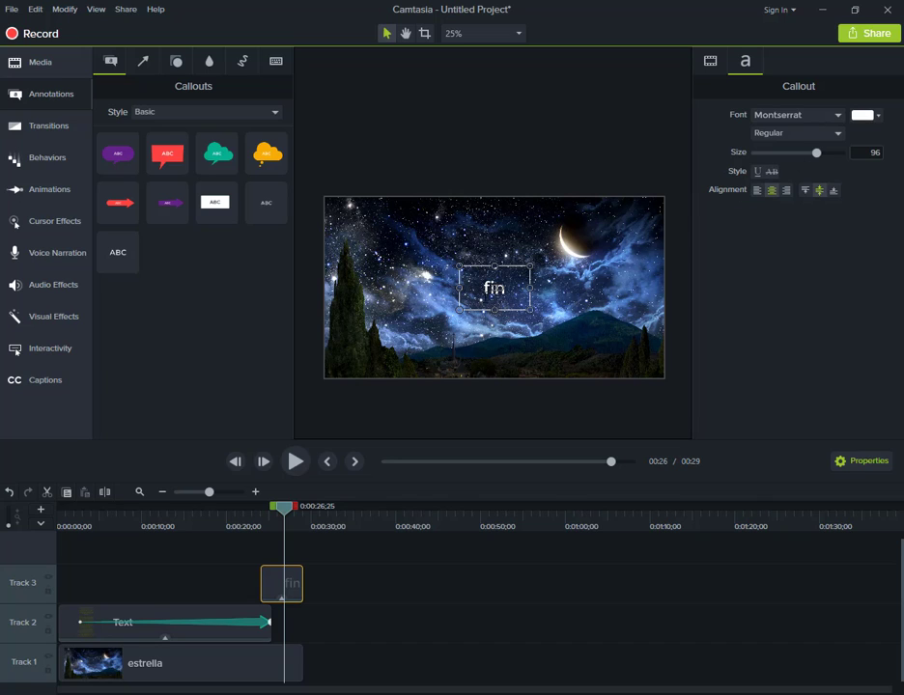
{"action": "left_click", "coordinate": [860, 115]}
{"action": "left_click", "coordinate": [795, 158]}
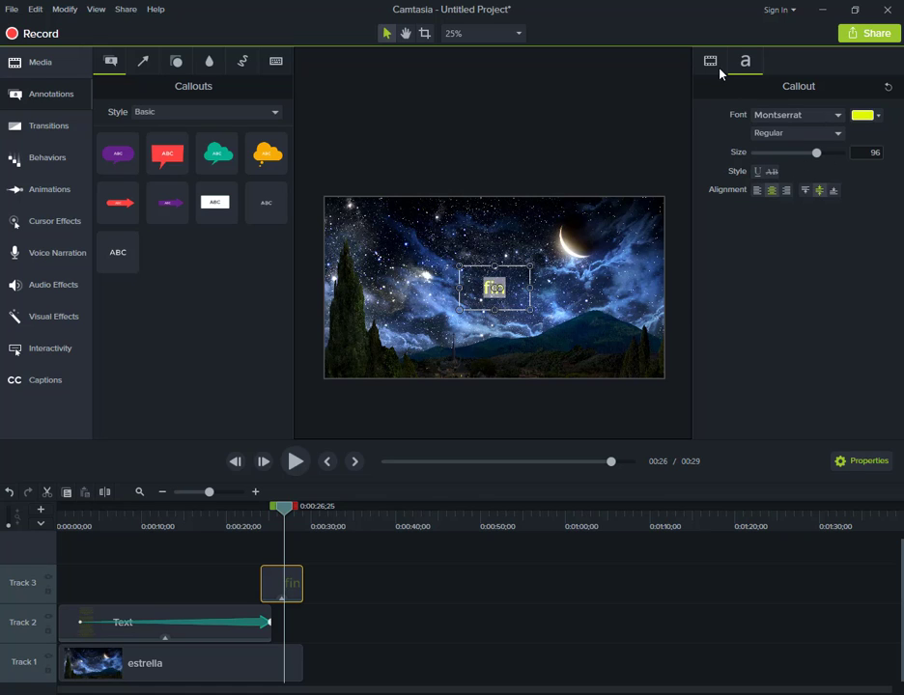
{"action": "left_click", "coordinate": [527, 249]}
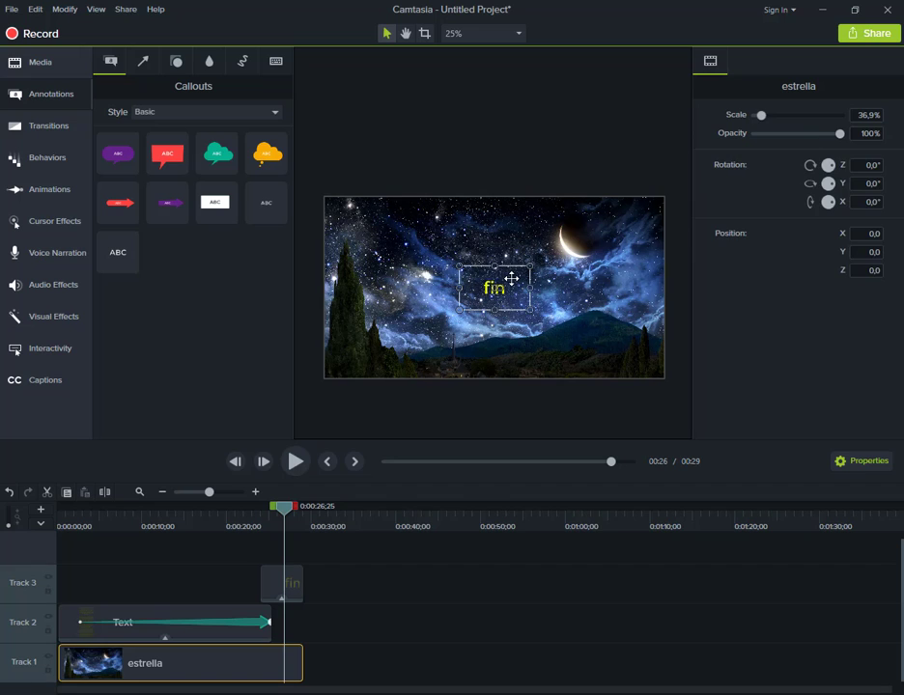
{"action": "left_click_drag", "start_coordinate": [511, 279], "coordinate": [503, 348]}
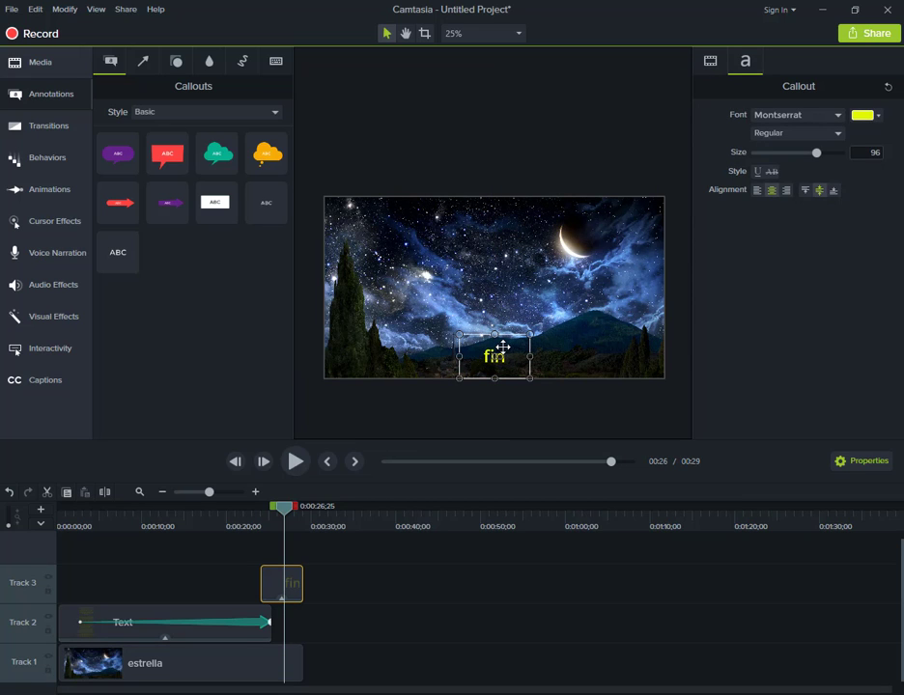
- Apply the Cube rotate transition to both ends of the "fin" clip and check its end at 0:00:28;28
{"action": "left_click", "coordinate": [42, 132]}
{"action": "scroll", "coordinate": [241, 357], "scroll_direction": "down", "scroll_amount": 3}
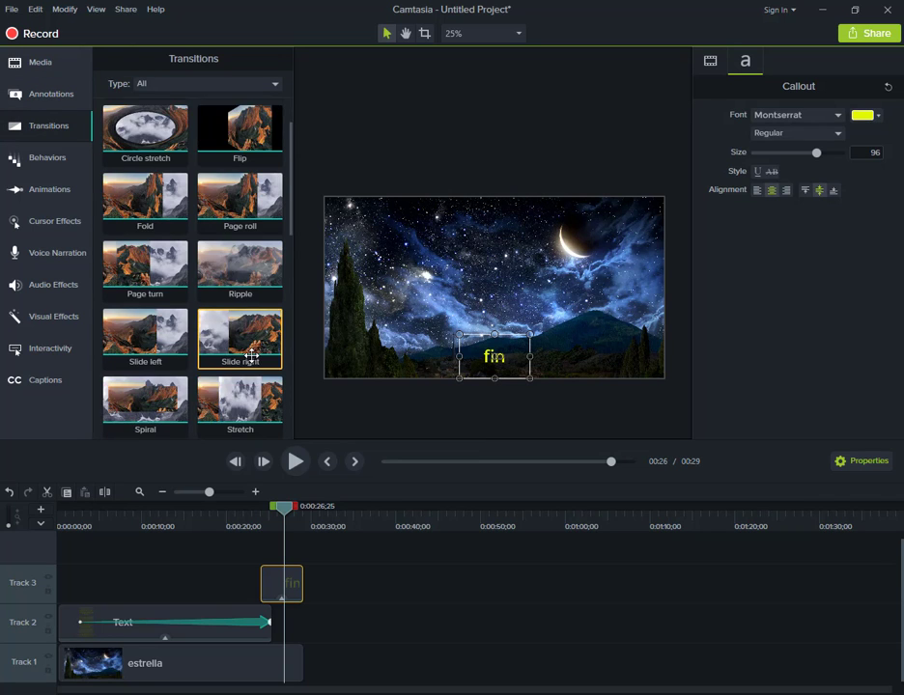
{"action": "scroll", "coordinate": [251, 356], "scroll_direction": "down", "scroll_amount": 3}
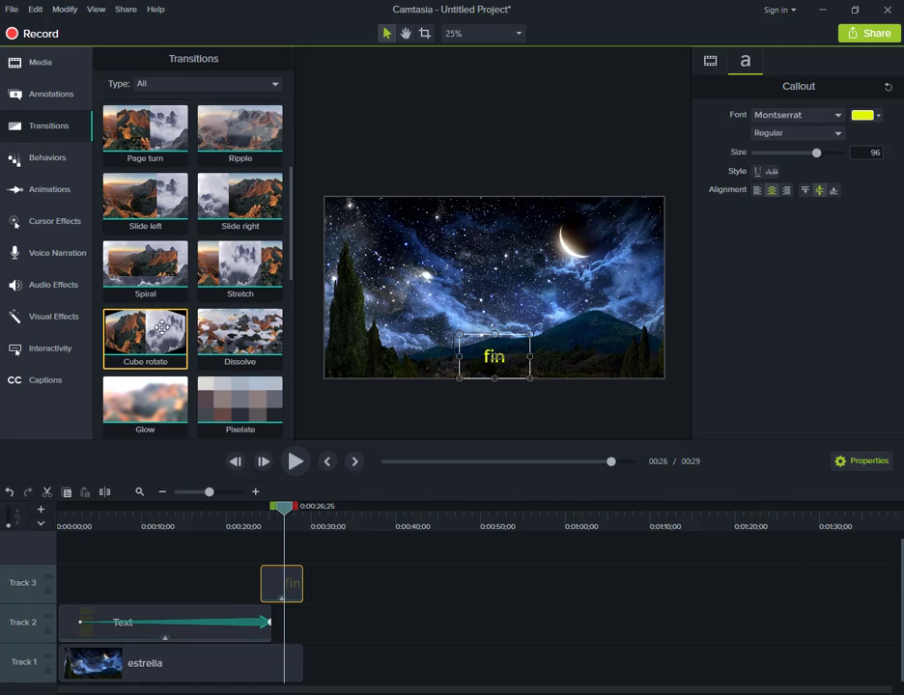
{"action": "left_click_drag", "start_coordinate": [171, 335], "coordinate": [283, 583]}
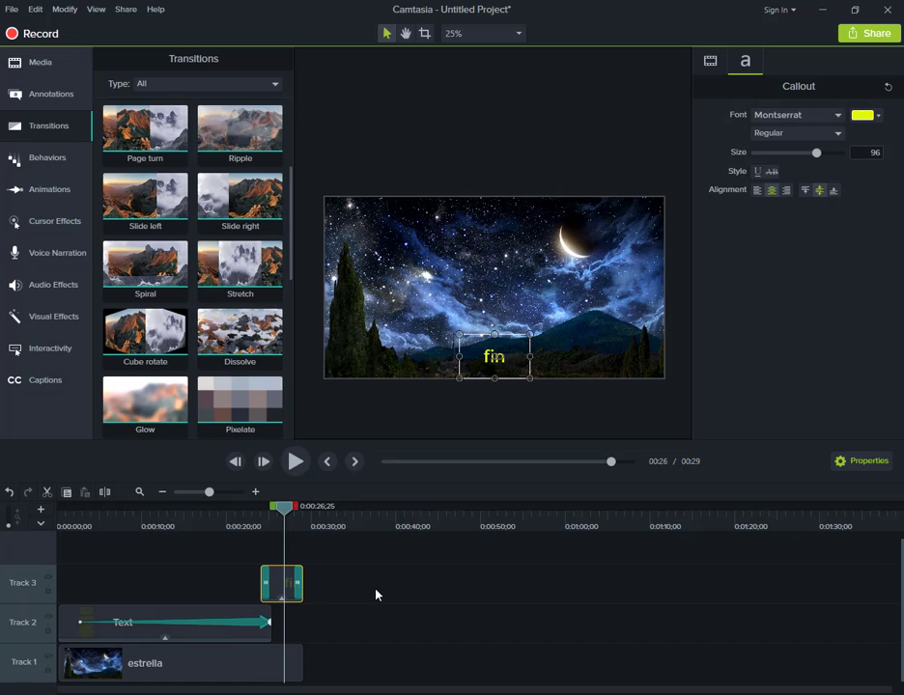
{"action": "left_click_drag", "start_coordinate": [288, 510], "coordinate": [308, 516]}
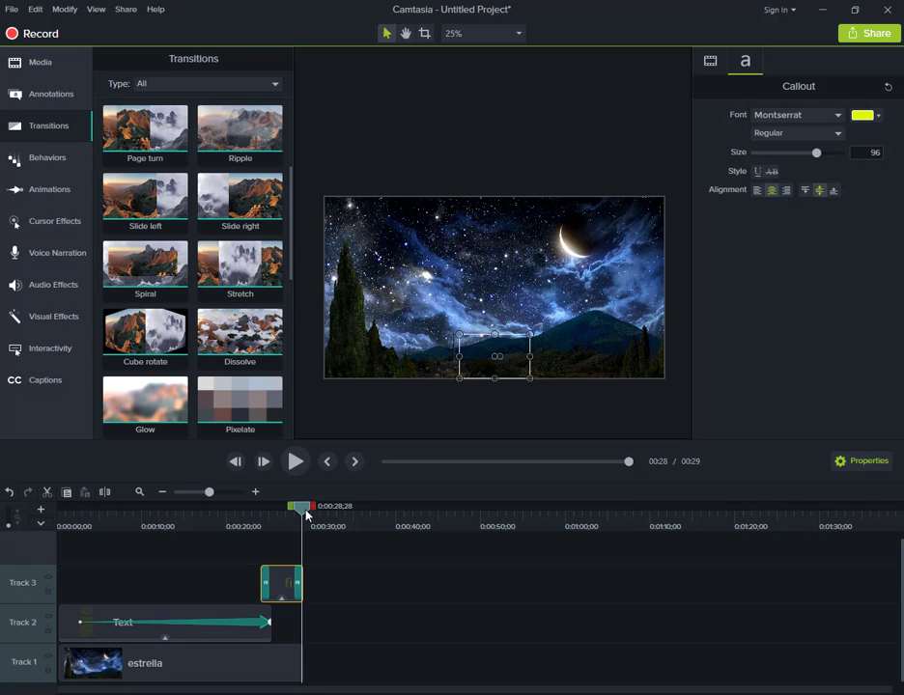
- Add a white-outlined, unfilled rectangle shape on Track 4, spanning from near the timeline start to about 0:00:26
{"action": "left_click", "coordinate": [199, 620]}
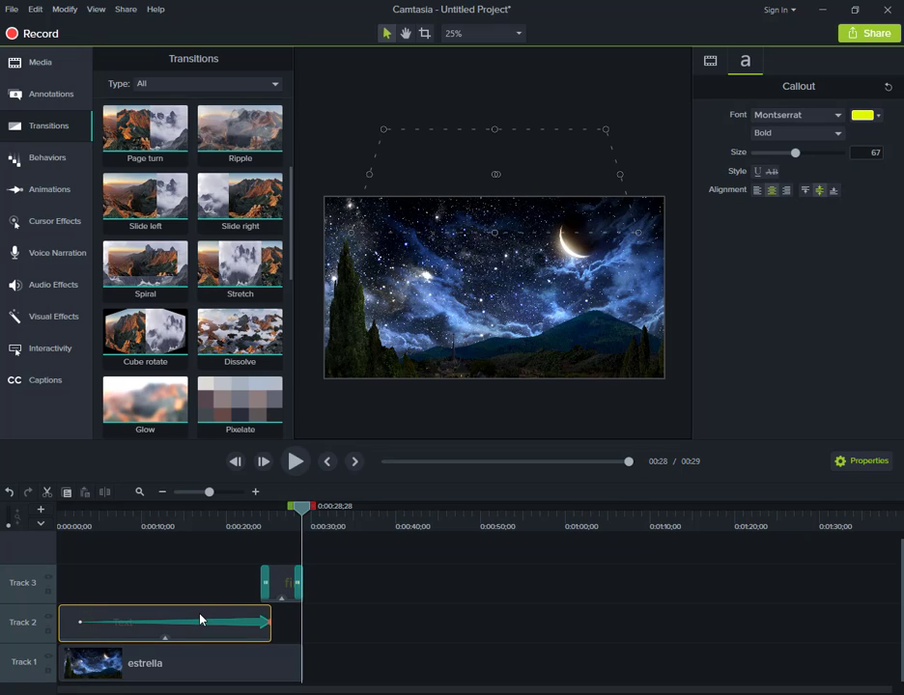
{"action": "left_click", "coordinate": [29, 99]}
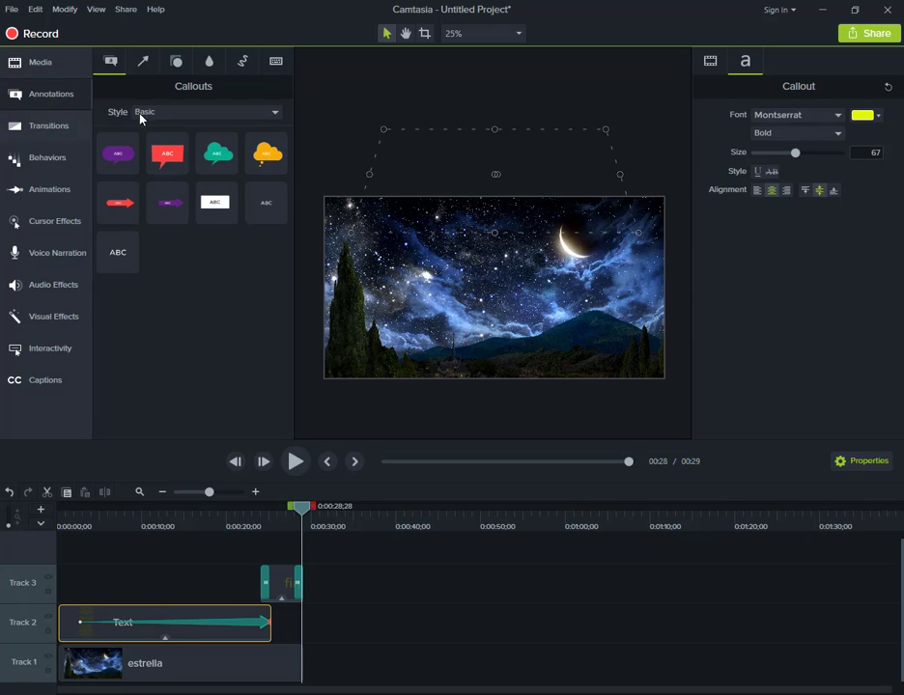
{"action": "left_click", "coordinate": [38, 99]}
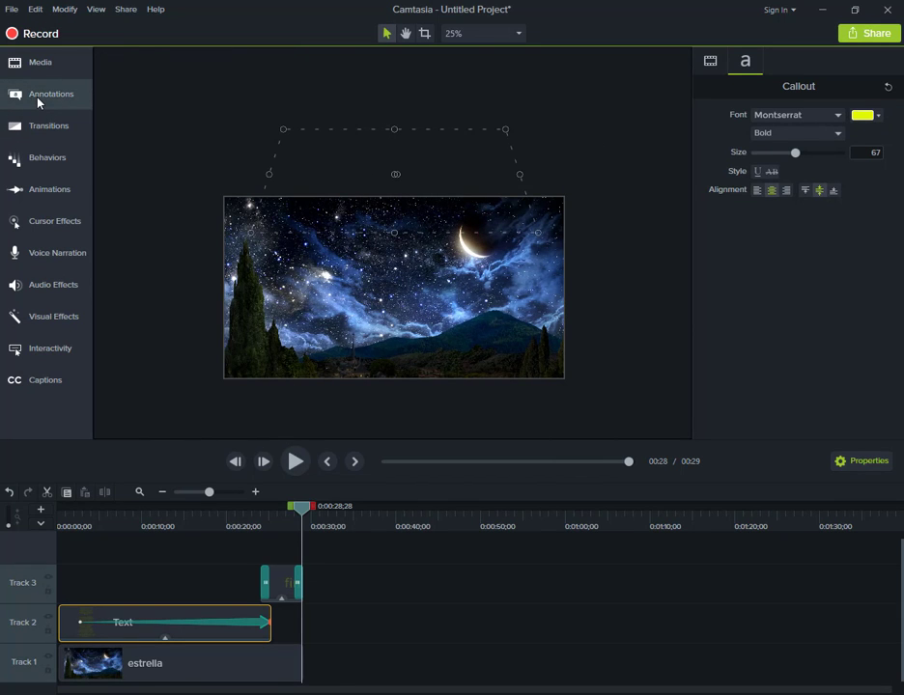
{"action": "left_click", "coordinate": [38, 100]}
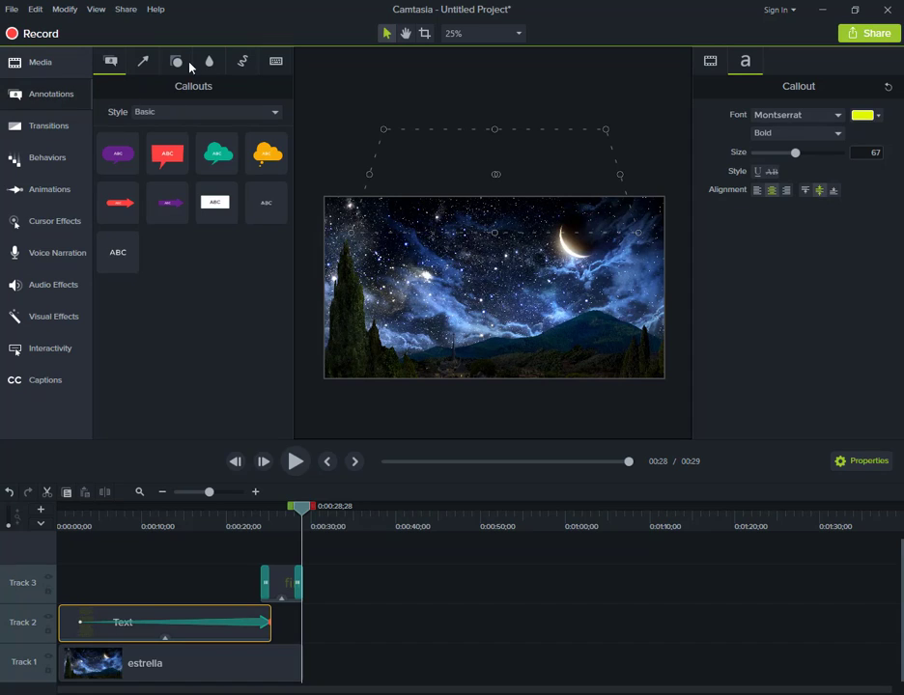
{"action": "left_click", "coordinate": [177, 61]}
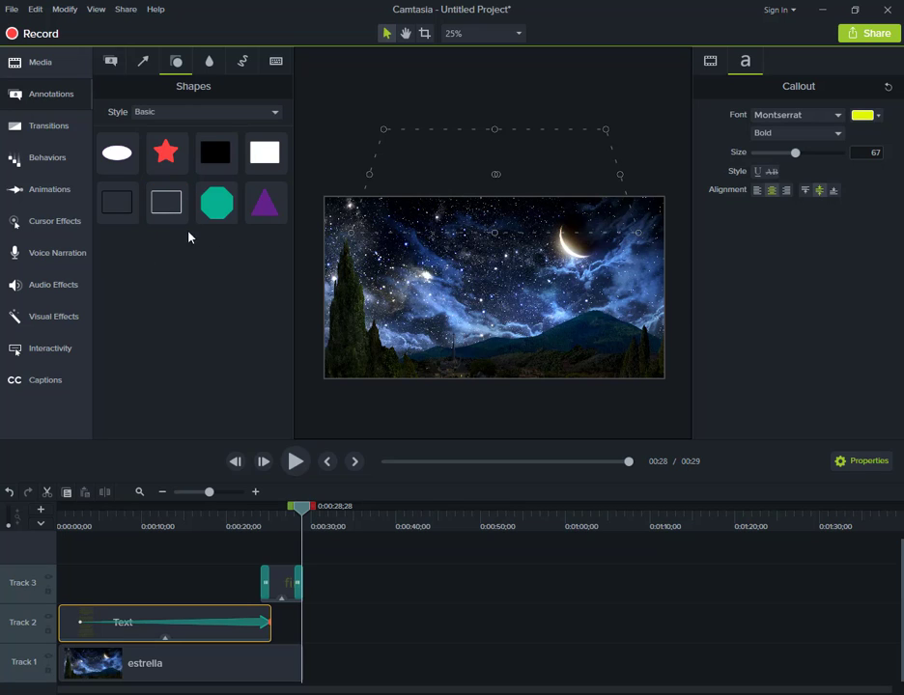
{"action": "left_click_drag", "start_coordinate": [178, 221], "coordinate": [278, 565]}
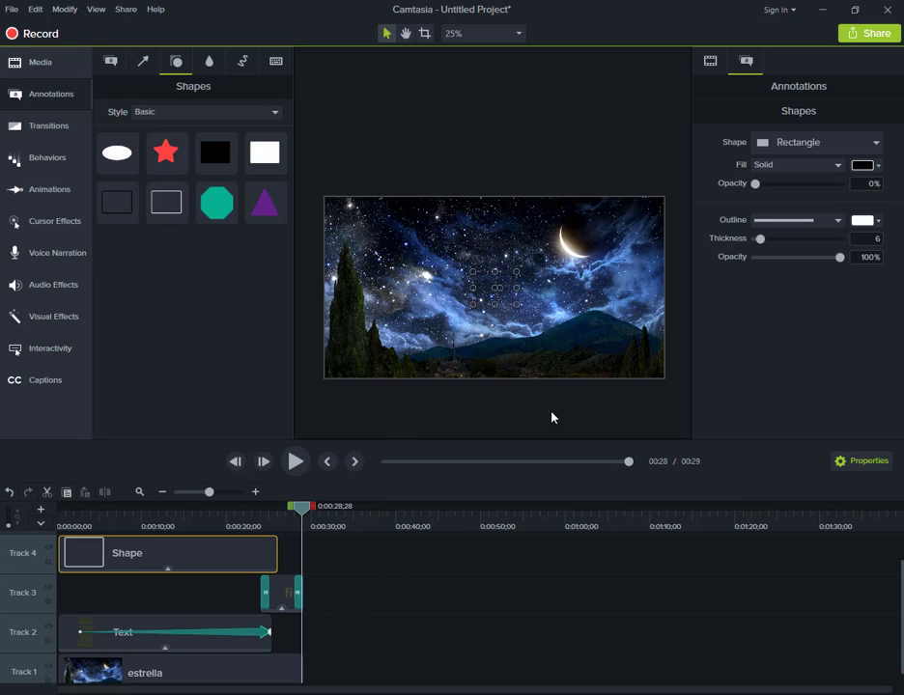
- Set the rectangle's fill colour to white and enlarge it over most of the canvas, at about X -52, Y -22
{"action": "left_click", "coordinate": [868, 166]}
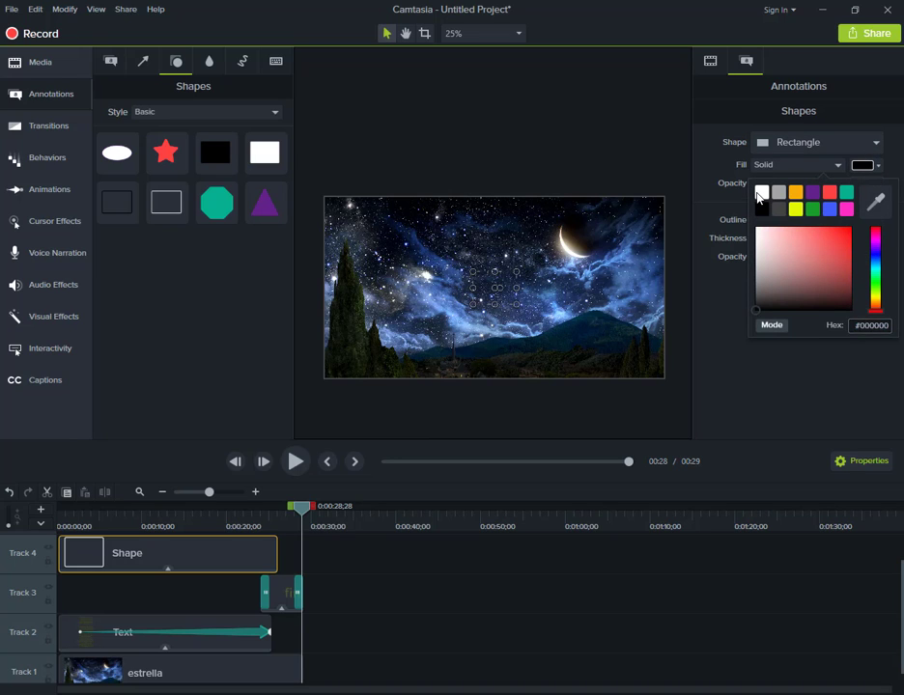
{"action": "left_click", "coordinate": [761, 194]}
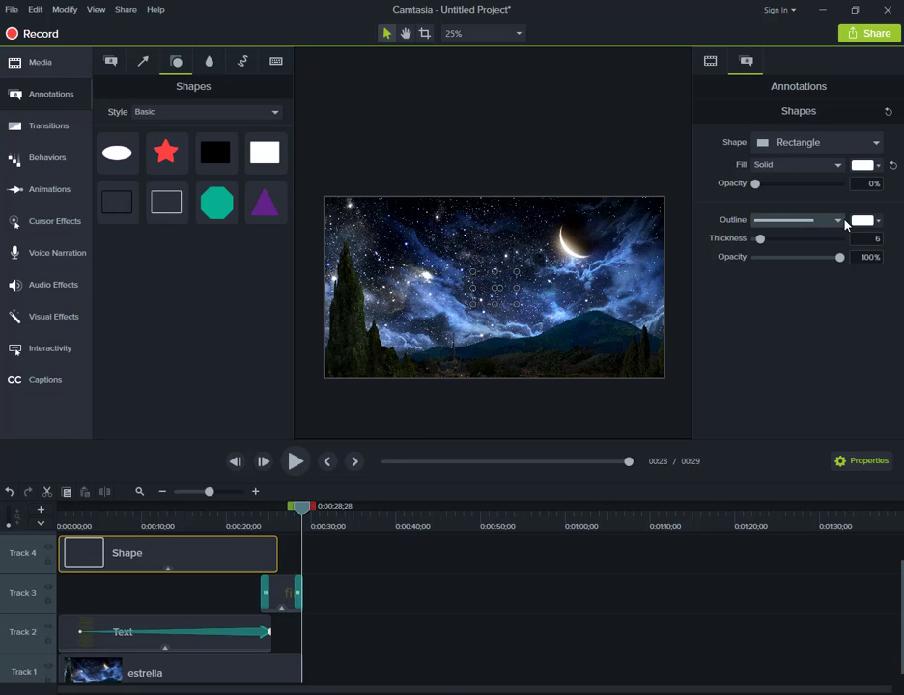
{"action": "key", "text": "ctrl+Home"}
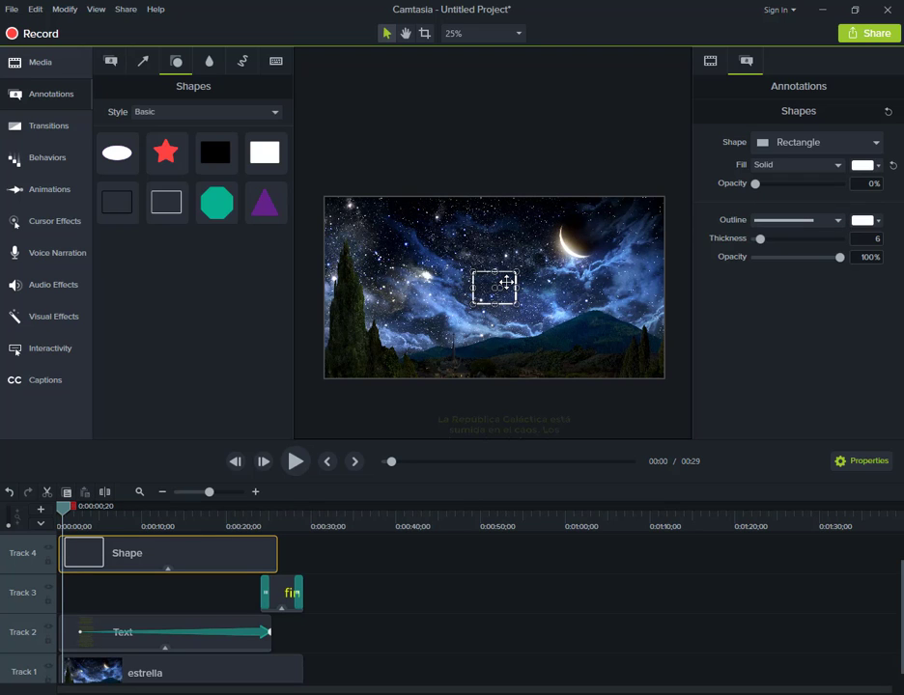
{"action": "mouse_move", "coordinate": [506, 282]}
{"action": "left_mouse_down"}
{"action": "mouse_move", "coordinate": [389, 216]}
{"action": "mouse_move", "coordinate": [394, 197]}
{"action": "mouse_move", "coordinate": [415, 246]}
{"action": "mouse_move", "coordinate": [489, 338]}
{"action": "mouse_move", "coordinate": [576, 381]}
{"action": "mouse_move", "coordinate": [617, 379]}
{"action": "mouse_move", "coordinate": [608, 379]}
{"action": "left_mouse_up"}
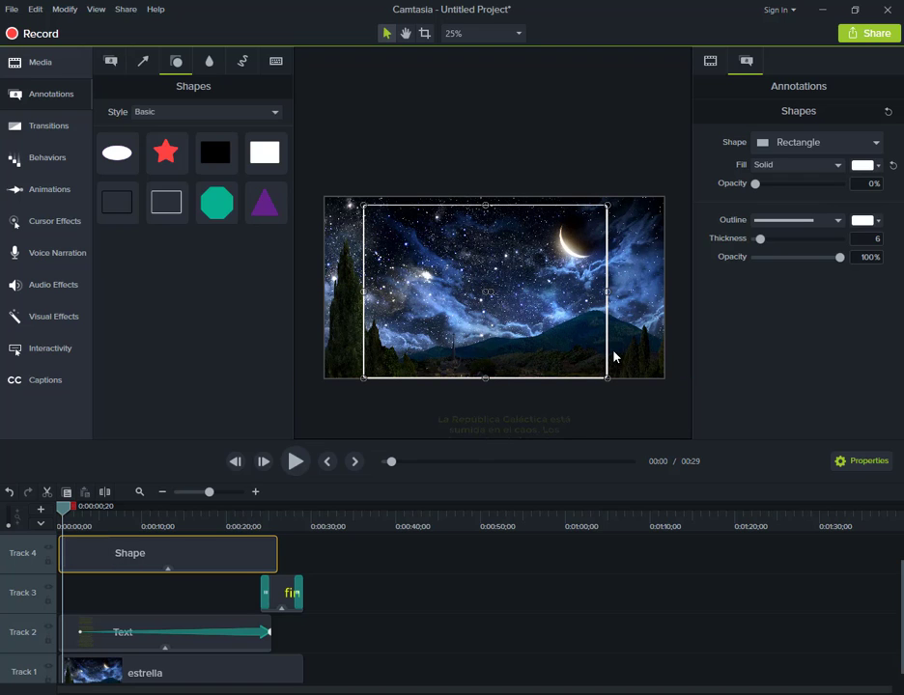
- Set the X rotation of the rectangle to -46°
{"action": "left_click", "coordinate": [710, 63]}
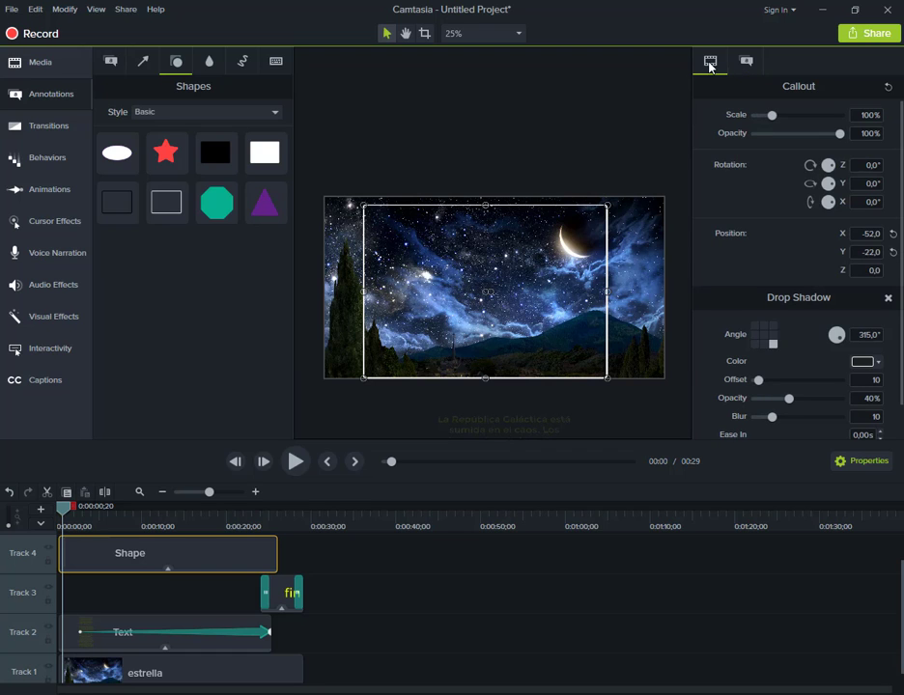
{"action": "left_click", "coordinate": [856, 467]}
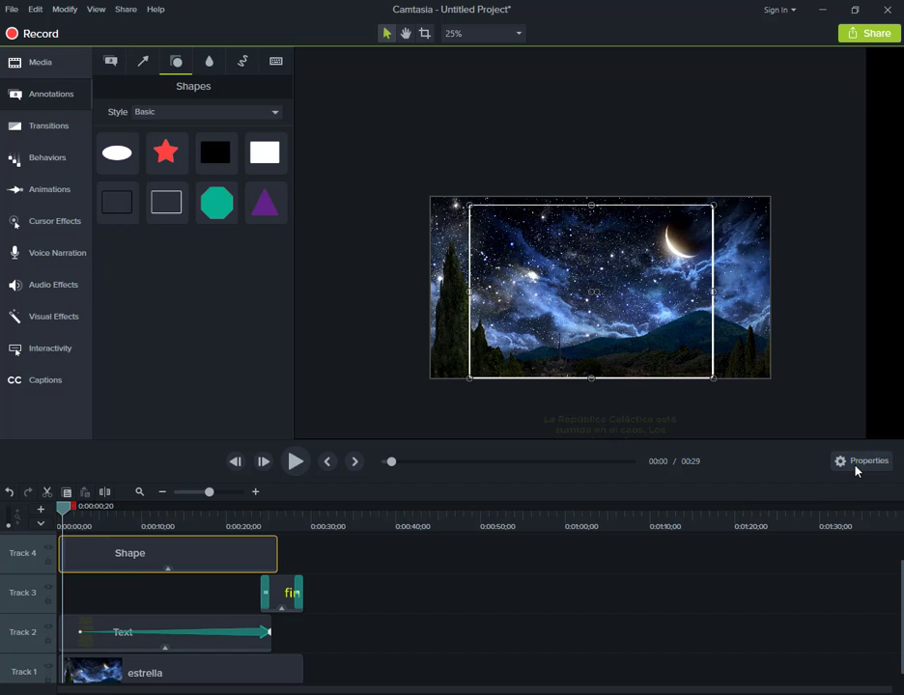
{"action": "left_click", "coordinate": [855, 464]}
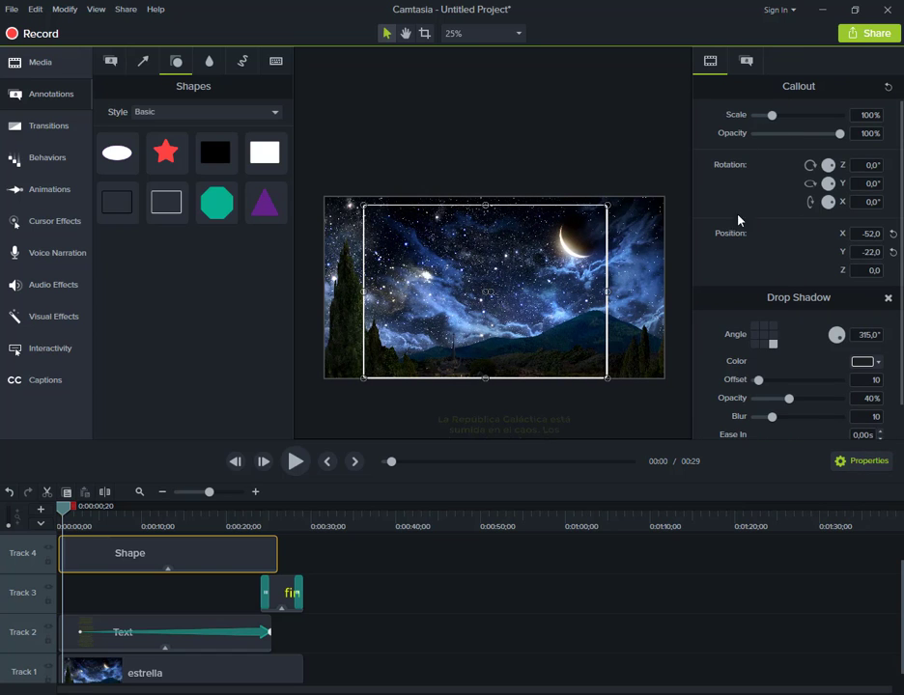
{"action": "left_click", "coordinate": [867, 202]}
{"action": "key", "text": "BackSpace"}
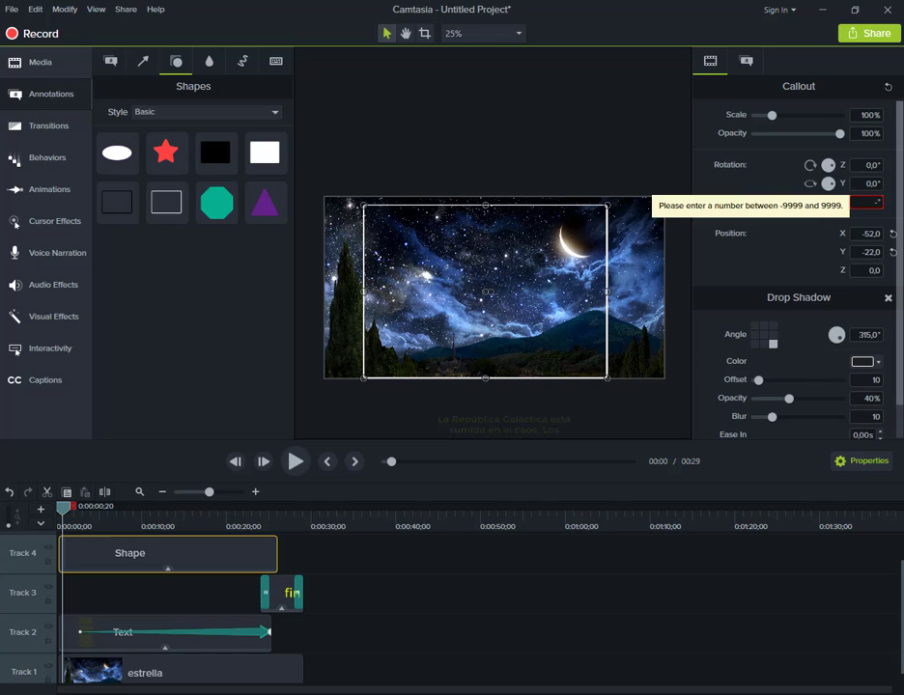
{"action": "type", "text": "-4"}
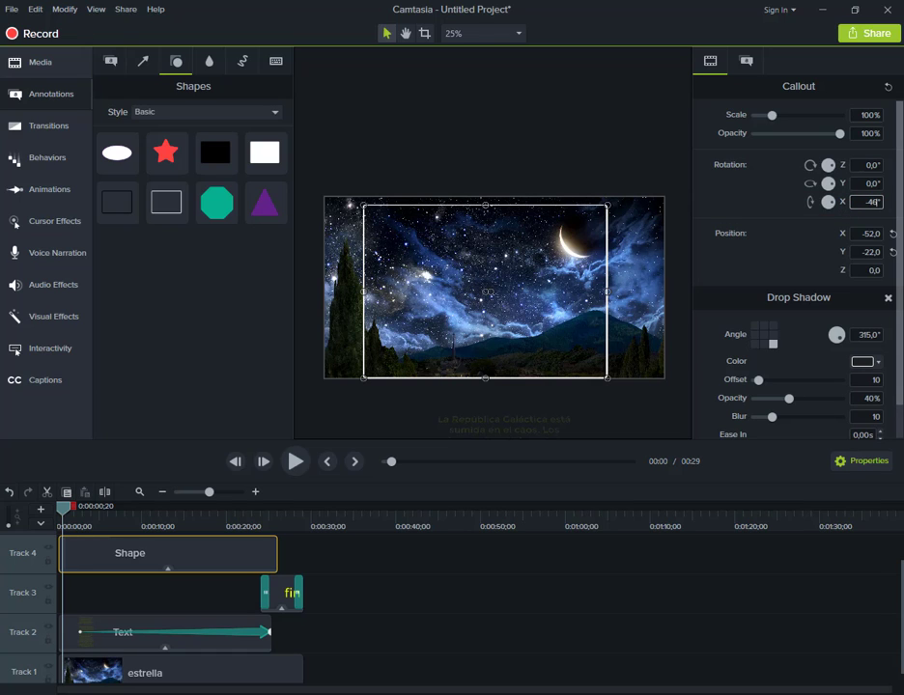
{"action": "type", "text": "6"}
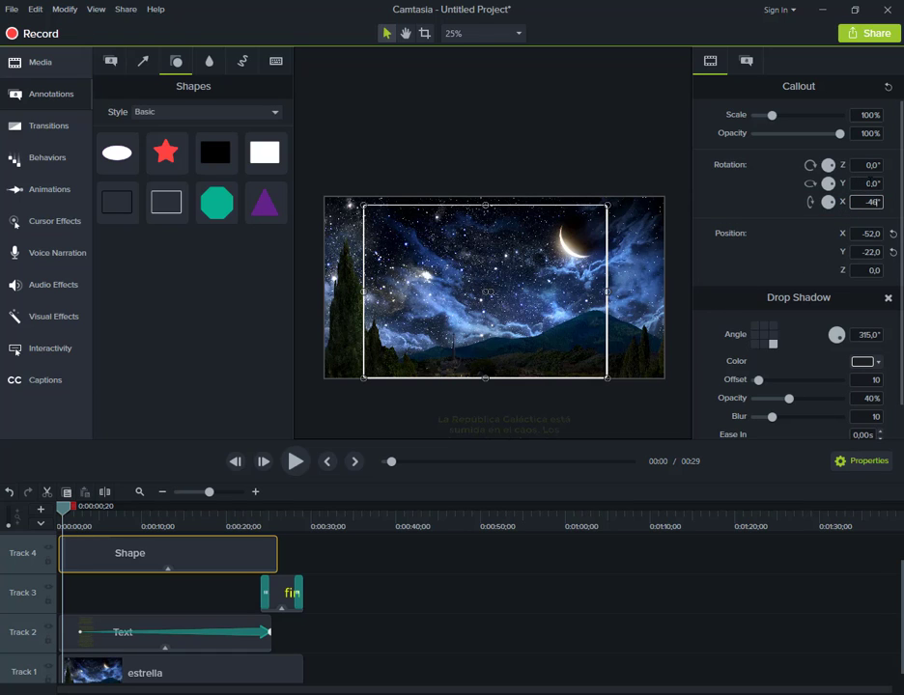
{"action": "key", "text": "Tab"}
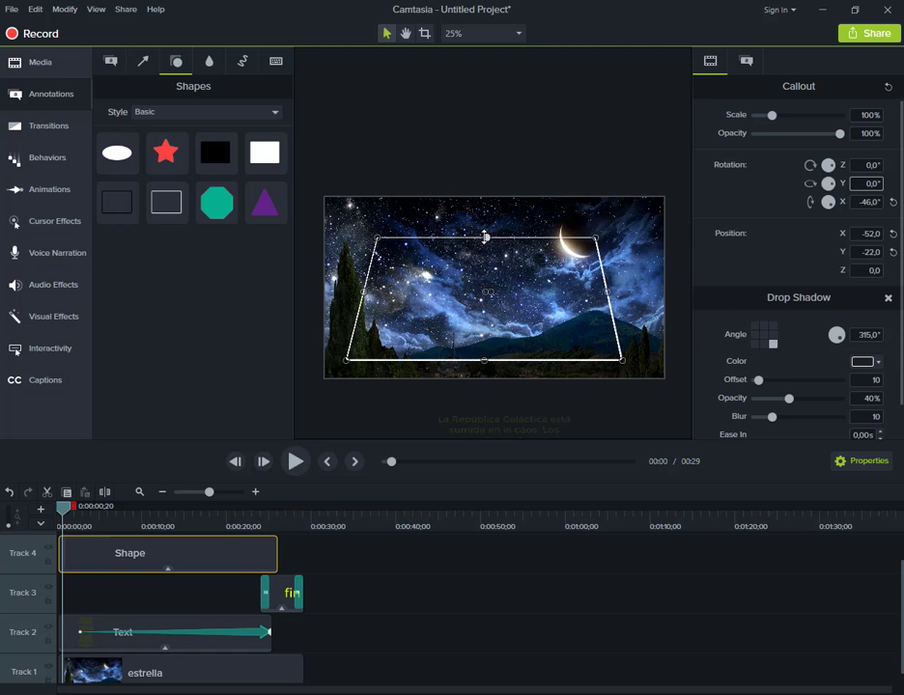
- Stretch the tilted rectangle to the full canvas height and centre it at about X 0, Y 102,1, Z 4,1
{"action": "left_click_drag", "start_coordinate": [485, 237], "coordinate": [485, 203]}
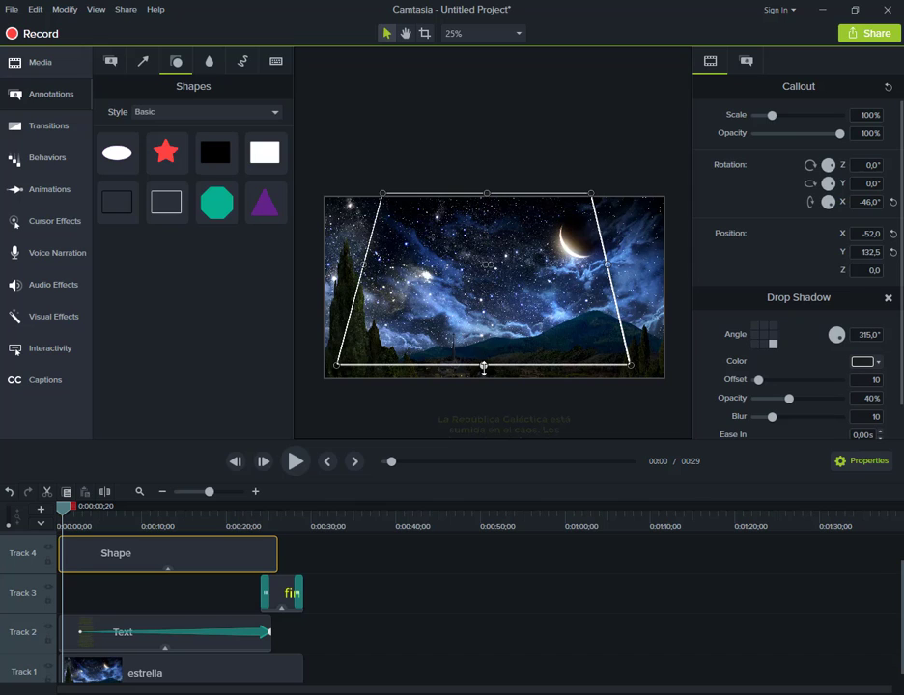
{"action": "left_click_drag", "start_coordinate": [484, 367], "coordinate": [484, 380]}
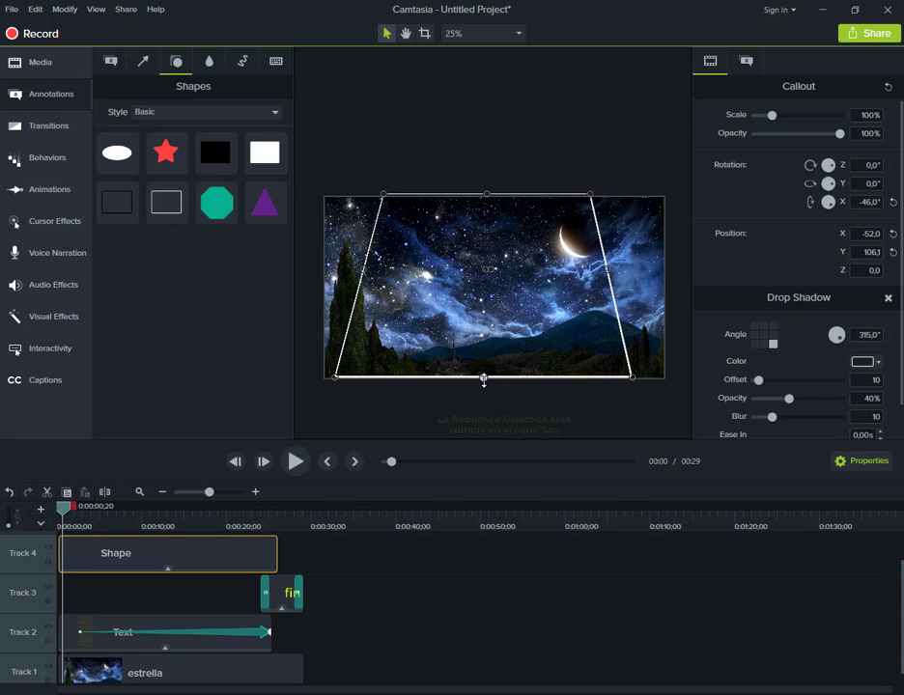
{"action": "left_click_drag", "start_coordinate": [491, 333], "coordinate": [511, 338]}
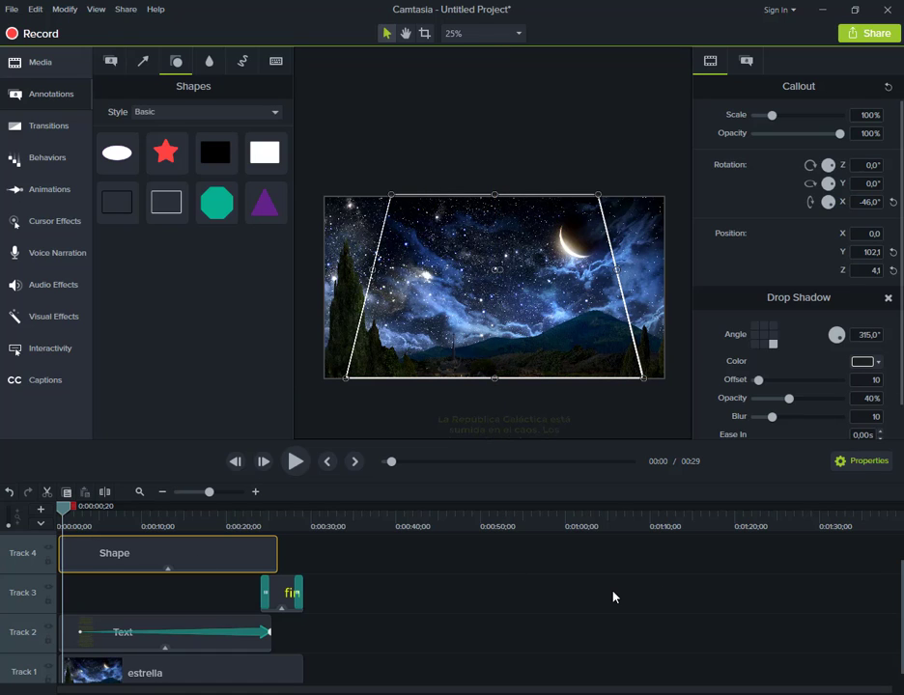
- Shift the Shape clip to start at about 0:00:03 and add a plain text callout on Track 5 filling the time before it
{"action": "scroll", "coordinate": [612, 597], "scroll_direction": "up", "scroll_amount": 1}
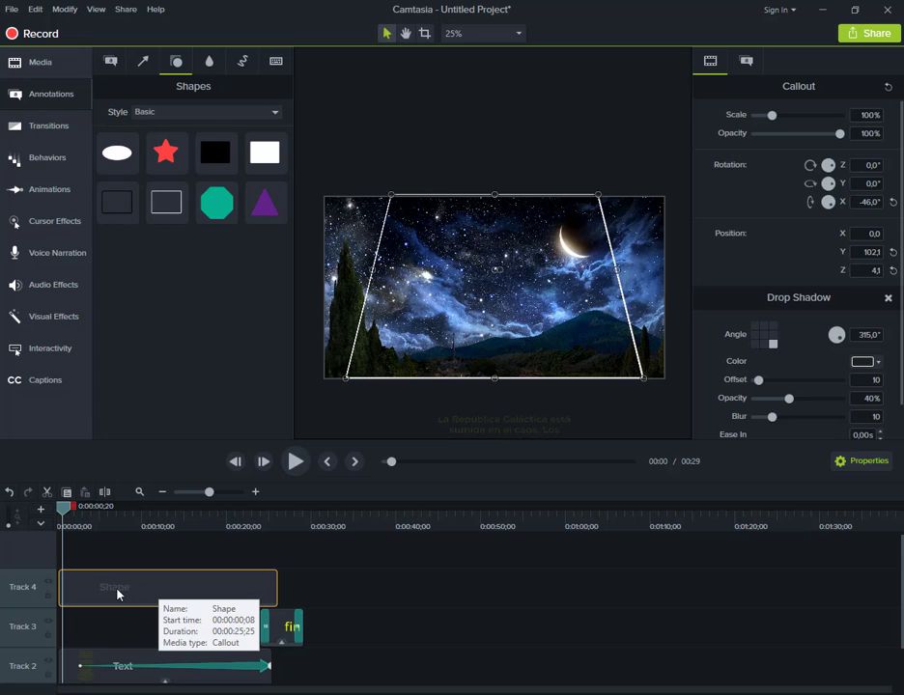
{"action": "left_click_drag", "start_coordinate": [114, 597], "coordinate": [135, 601]}
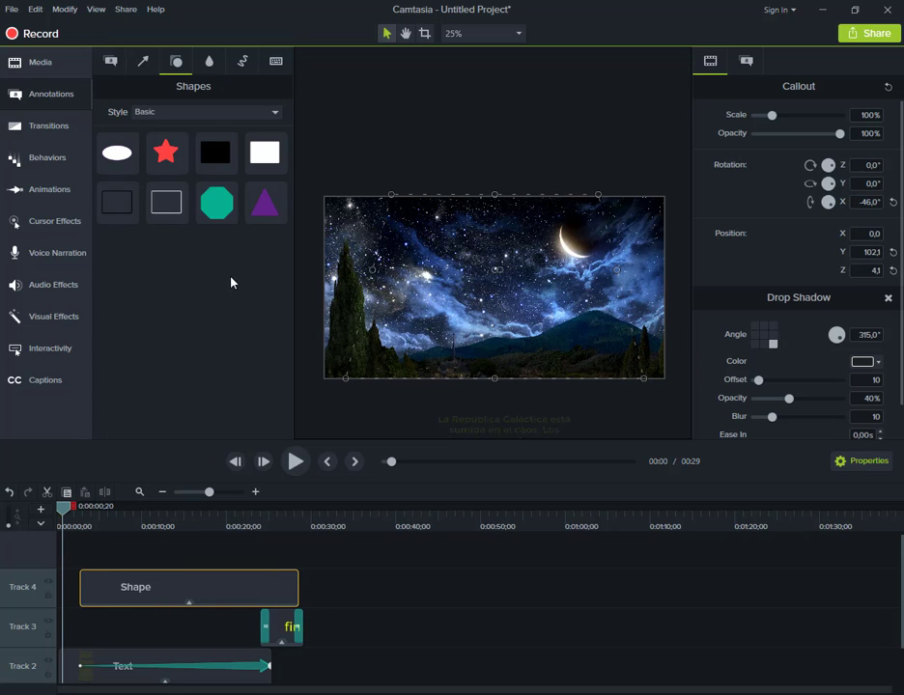
{"action": "left_click", "coordinate": [51, 95]}
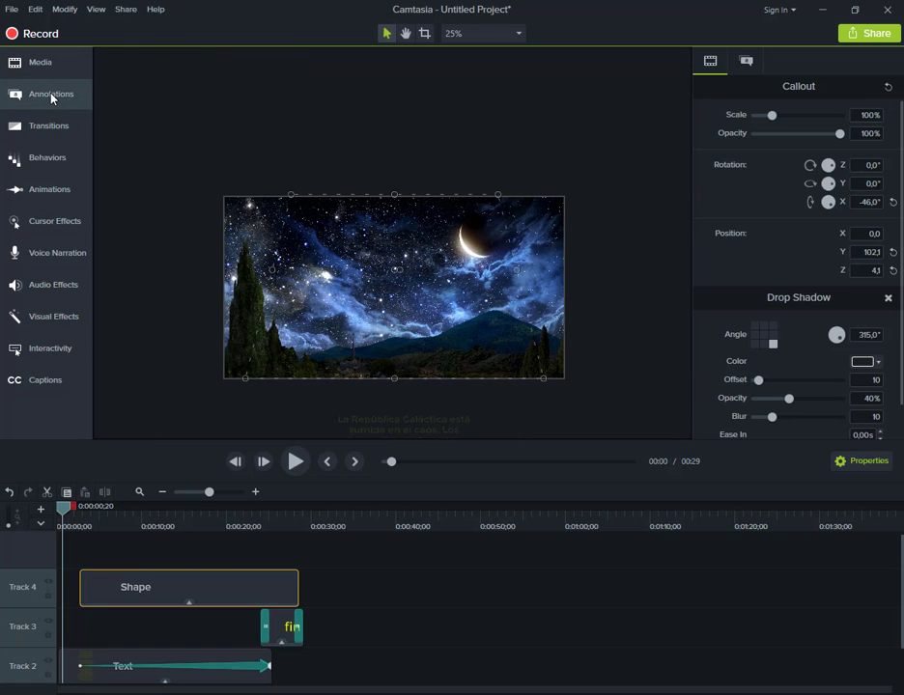
{"action": "left_click", "coordinate": [51, 95]}
{"action": "left_click", "coordinate": [51, 94]}
{"action": "left_click", "coordinate": [51, 95]}
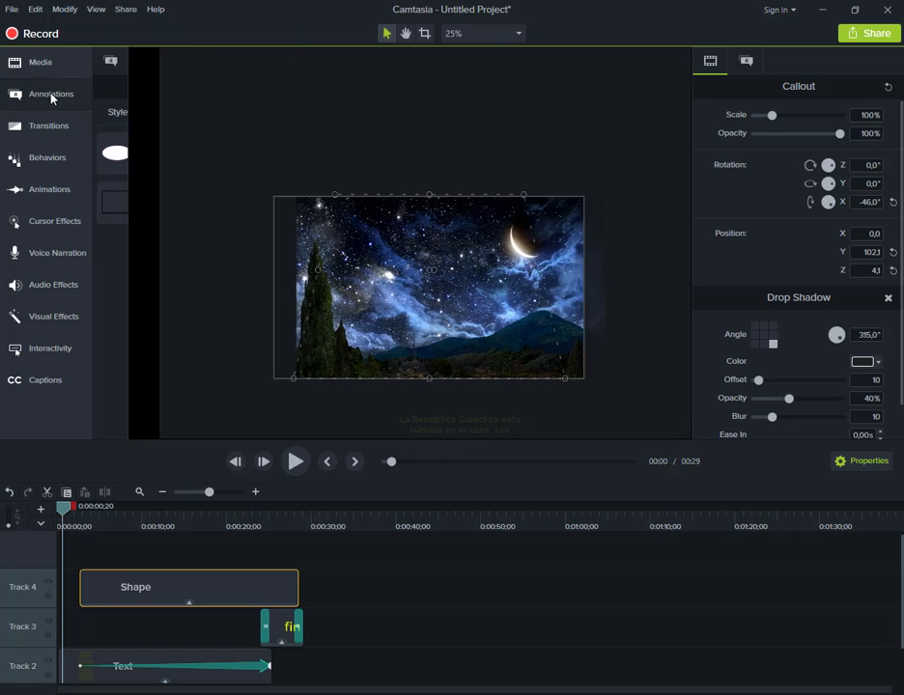
{"action": "left_click", "coordinate": [111, 62]}
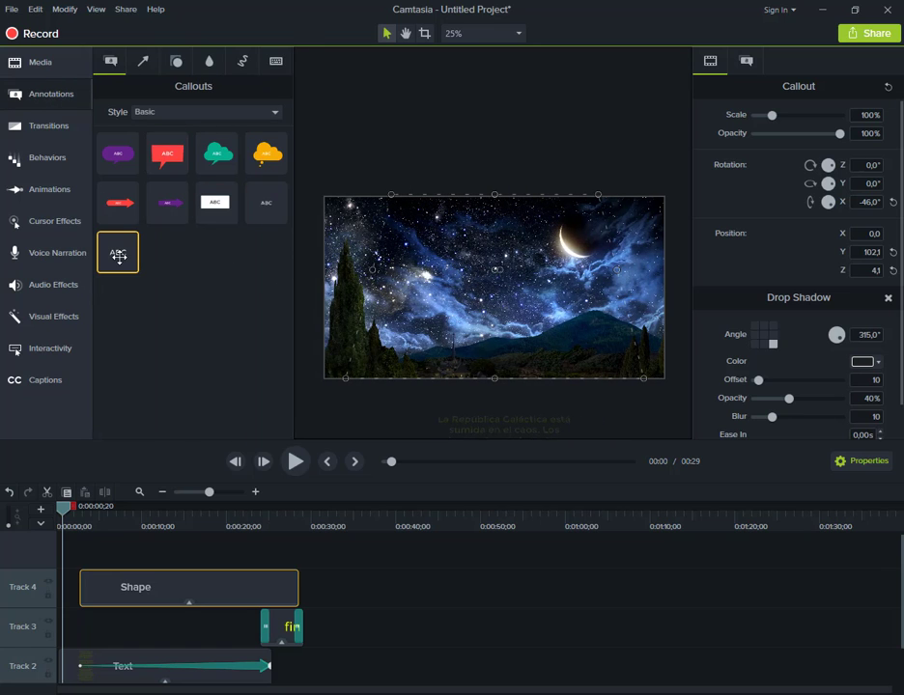
{"action": "left_click_drag", "start_coordinate": [118, 251], "coordinate": [77, 559]}
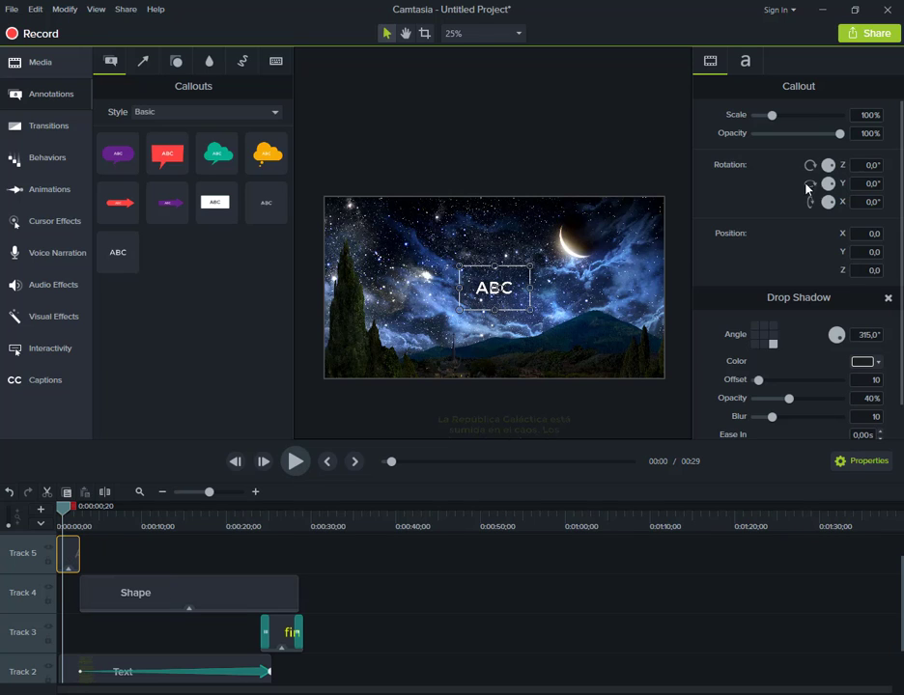
- Replace the placeholder text of the new callout with "STAR WARS"
{"action": "double_click", "coordinate": [497, 287]}
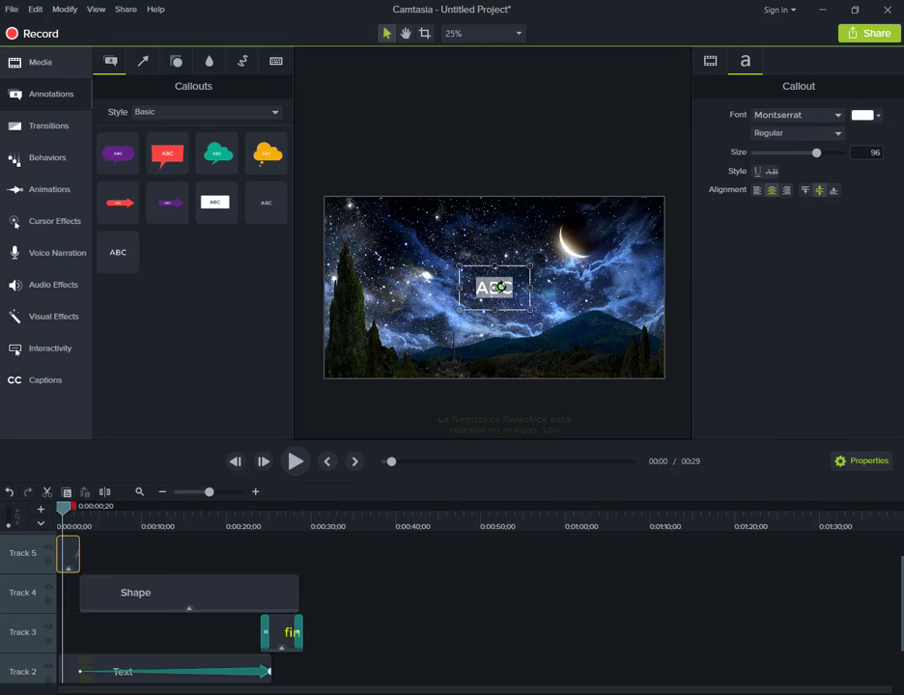
{"action": "type", "text": "STAR"}
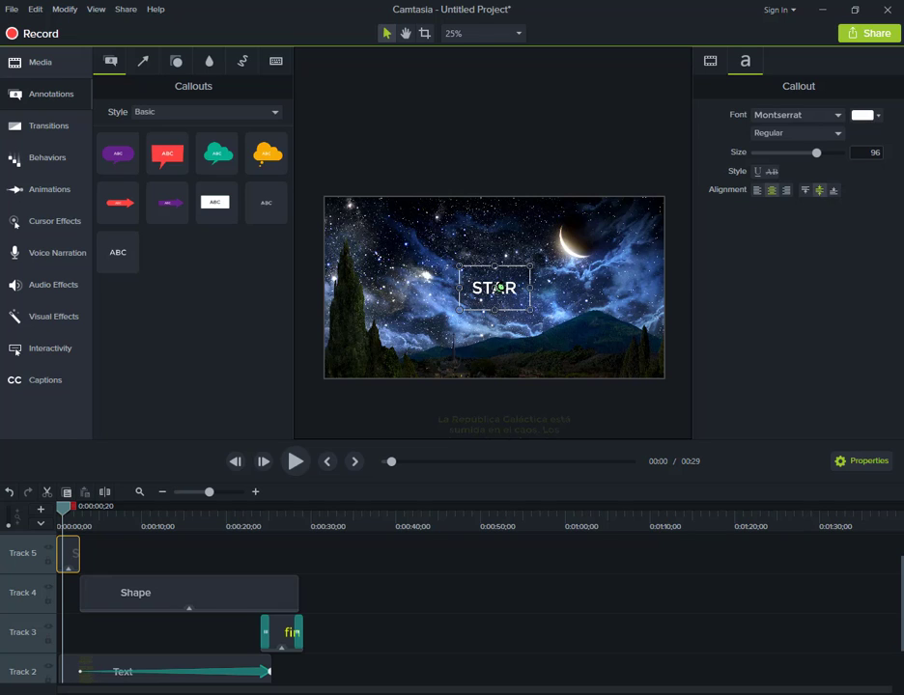
{"action": "type", "text": " WARS"}
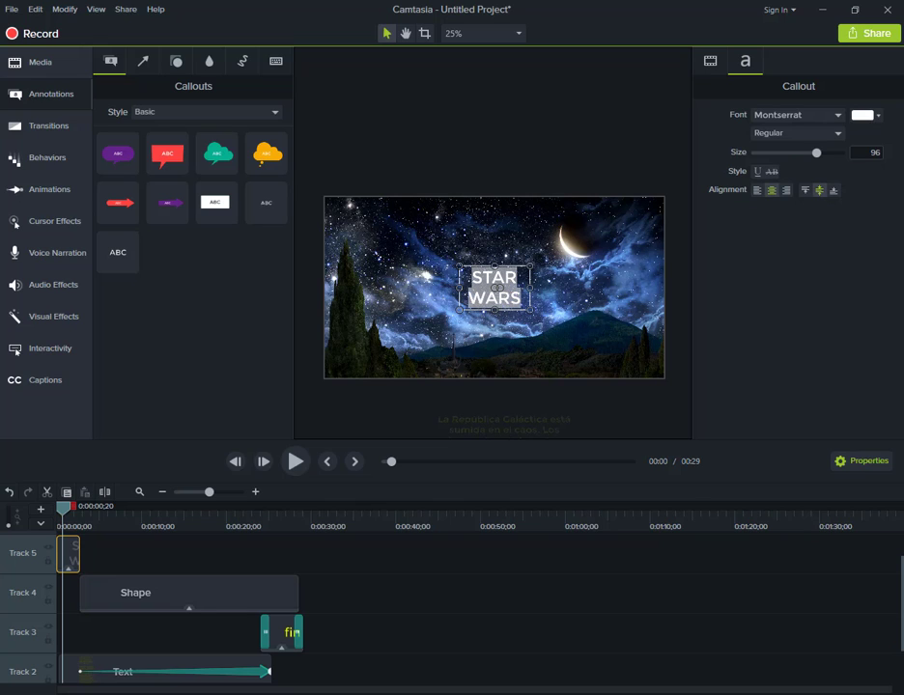
- Make the STAR WARS text yellow with the Bold font style, and move it to the bottom centre of the canvas
{"action": "left_click", "coordinate": [863, 115]}
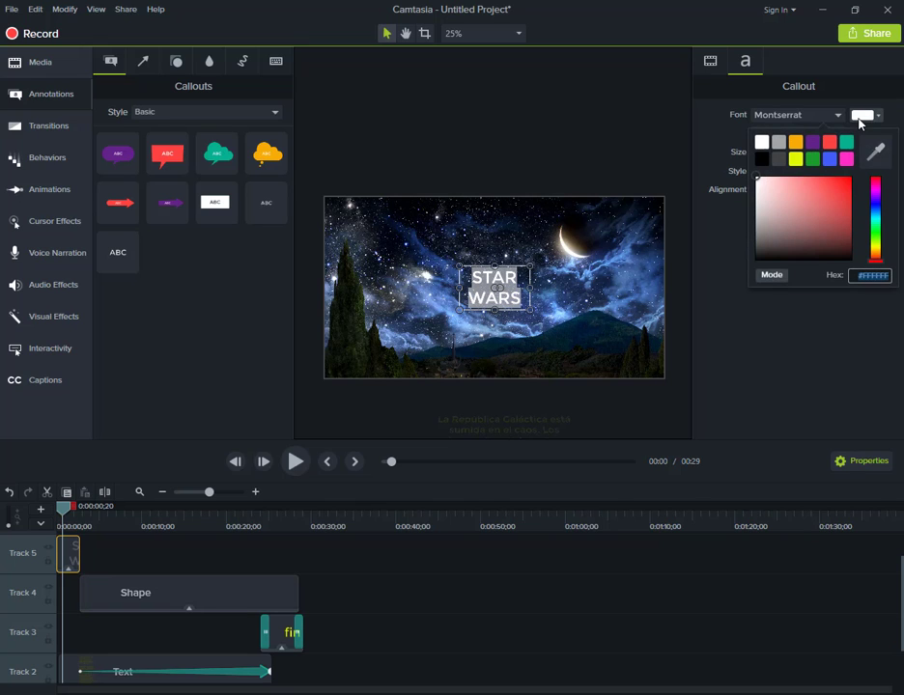
{"action": "left_click", "coordinate": [795, 158]}
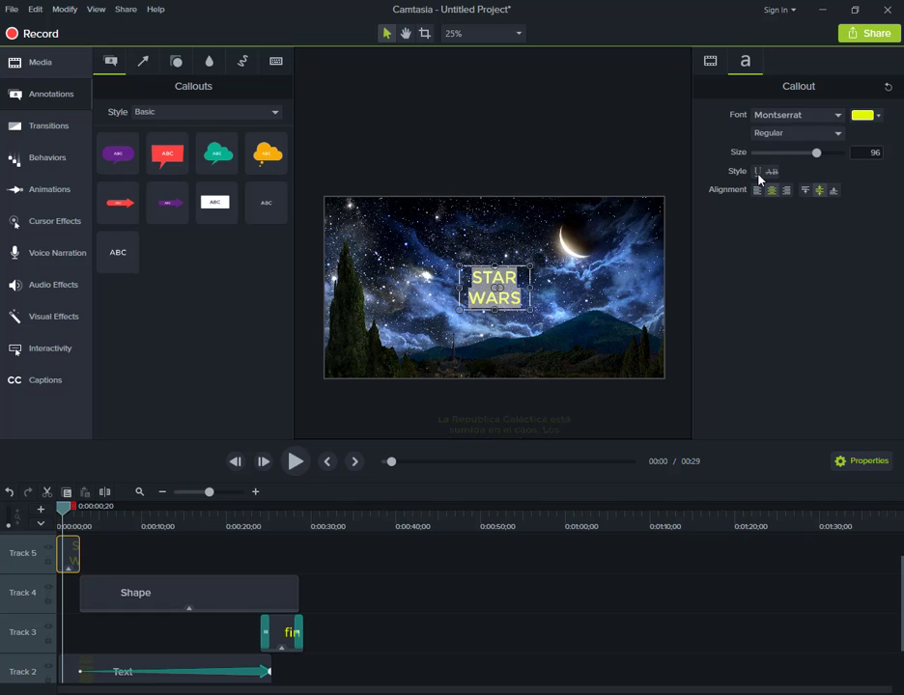
{"action": "left_click", "coordinate": [823, 136]}
{"action": "left_click", "coordinate": [774, 180]}
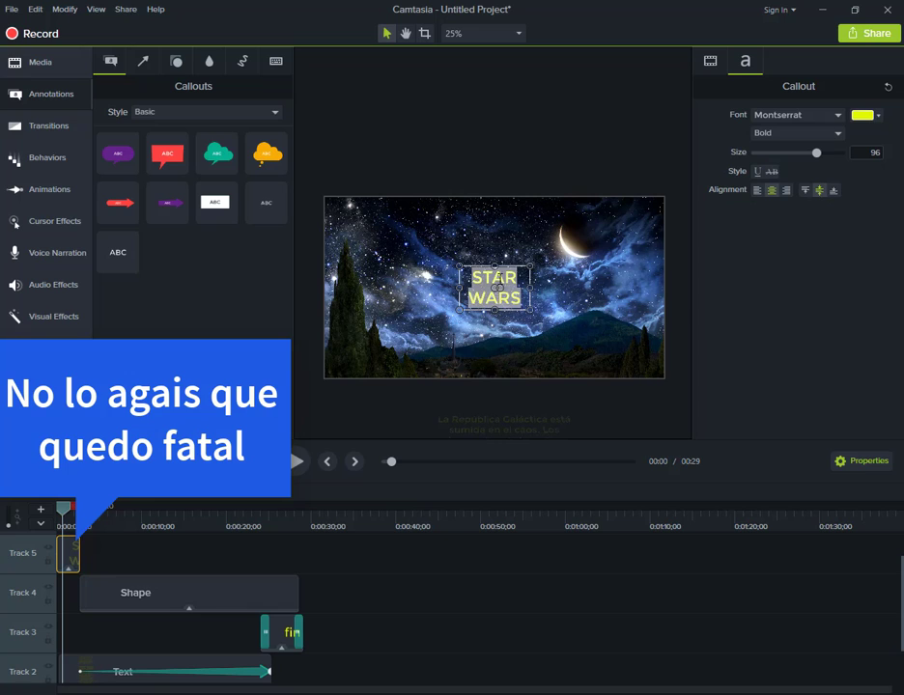
{"action": "left_click", "coordinate": [513, 240]}
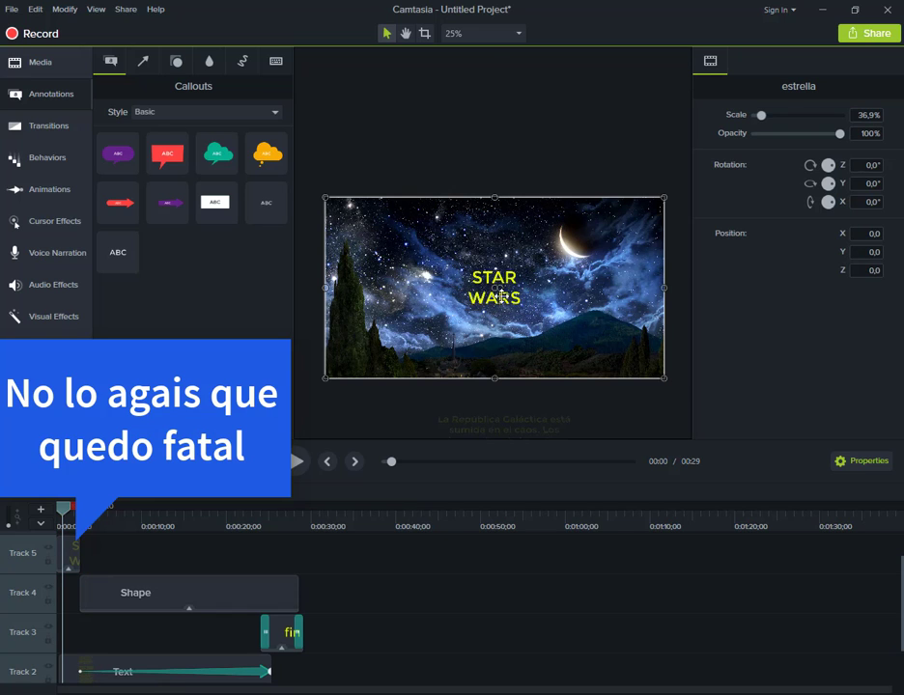
{"action": "left_click_drag", "start_coordinate": [501, 295], "coordinate": [501, 344]}
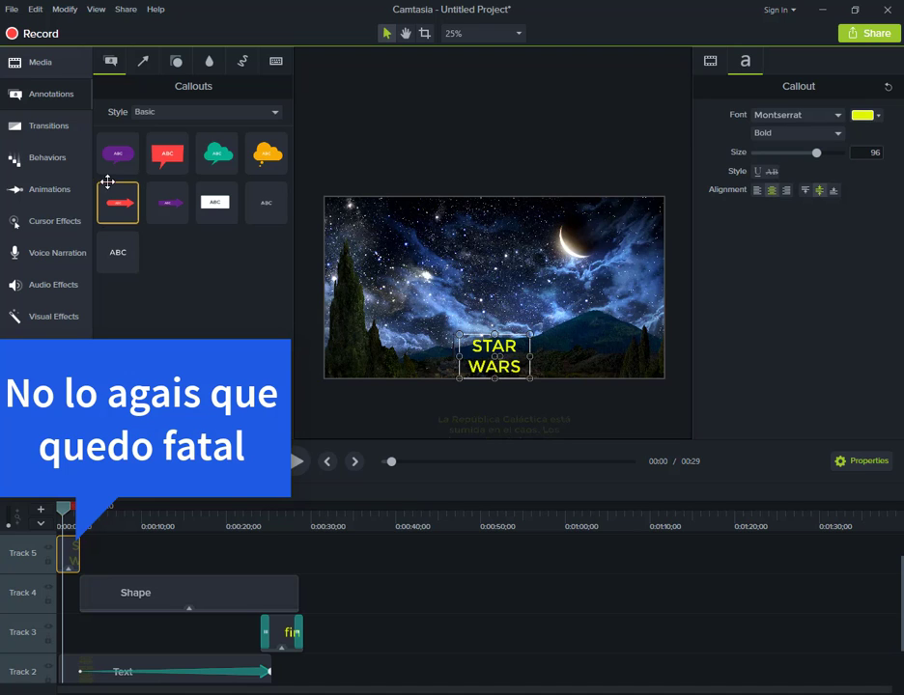
- Add Pixelate transitions to both ends of the STAR WARS clip on Track 5
{"action": "left_click", "coordinate": [56, 129]}
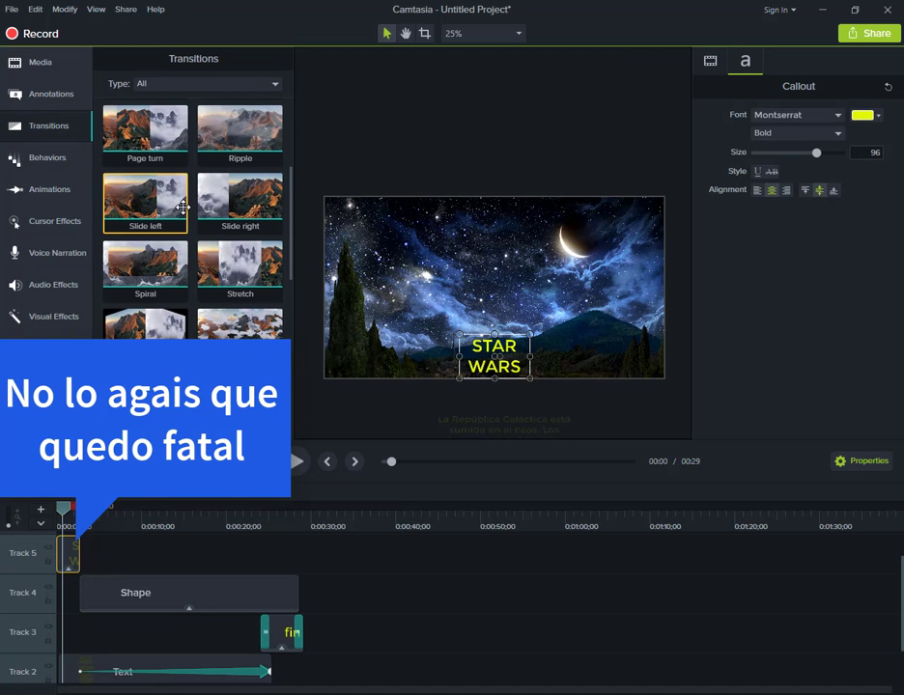
{"action": "left_click_drag", "start_coordinate": [144, 232], "coordinate": [71, 560]}
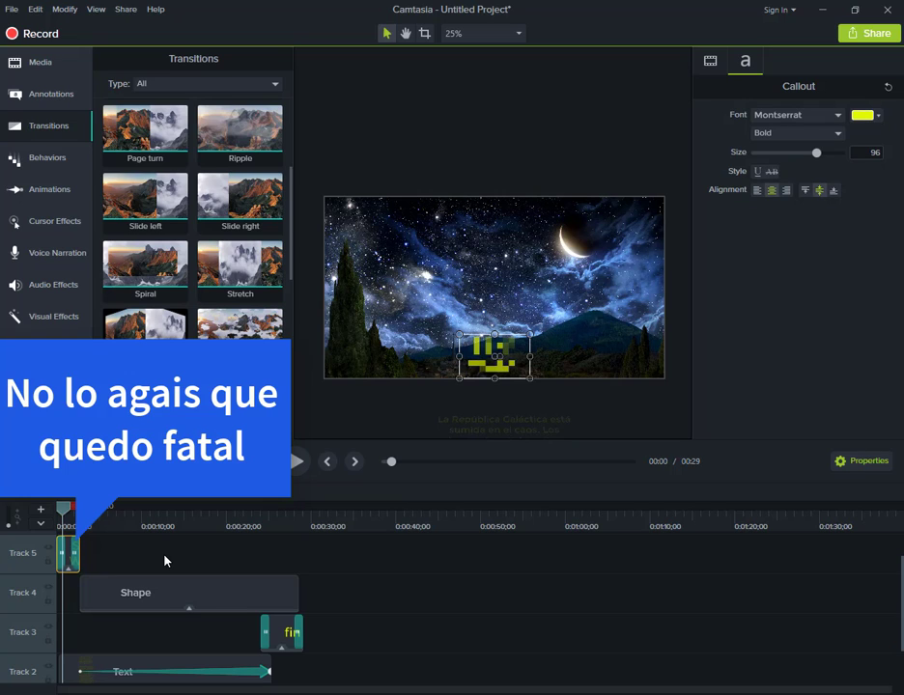
- Import Lee_Rosevere_-_12_-_Were_Almost_There.mp3 and place it on a new Track 6 from the start of the timeline
{"action": "left_click", "coordinate": [40, 65]}
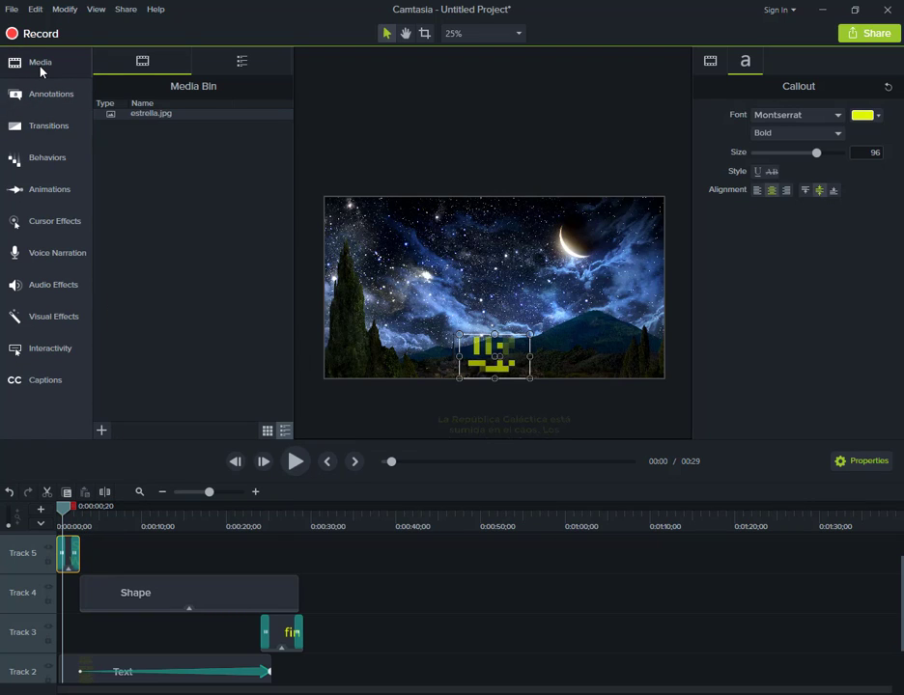
{"action": "left_click", "coordinate": [102, 431]}
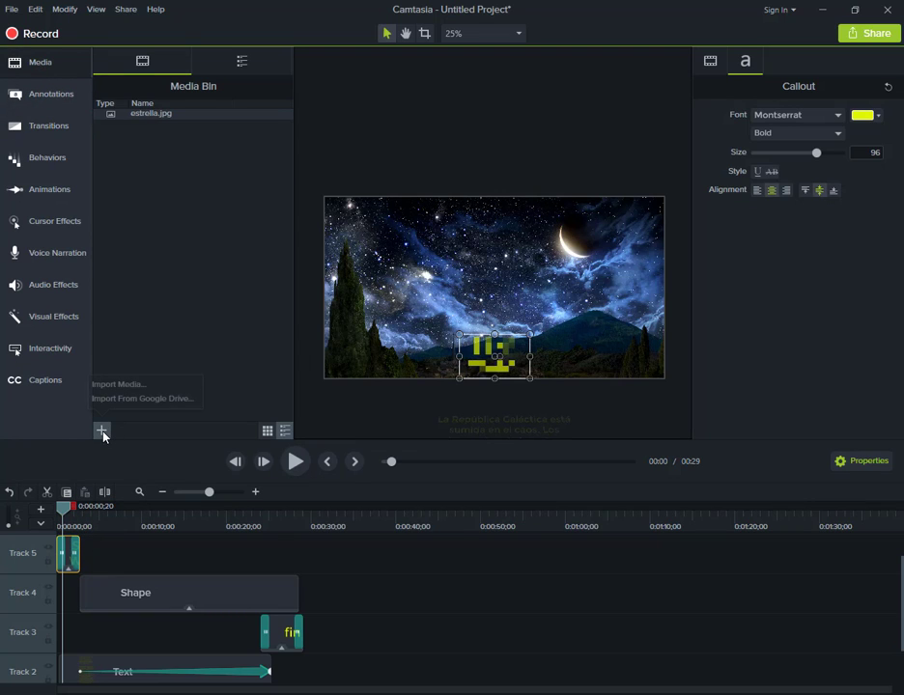
{"action": "left_click", "coordinate": [120, 385]}
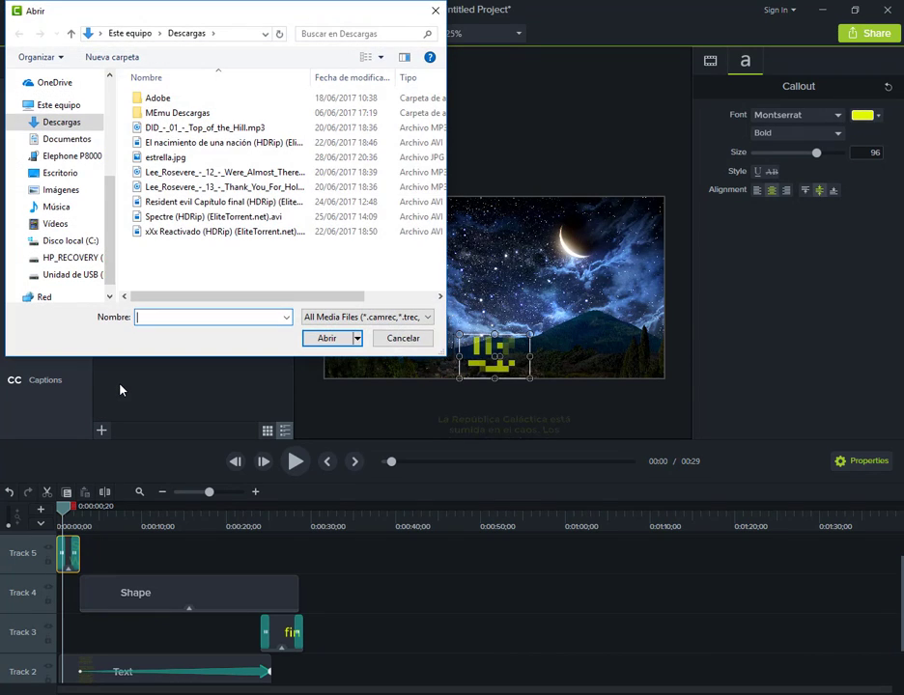
{"action": "left_click", "coordinate": [185, 179]}
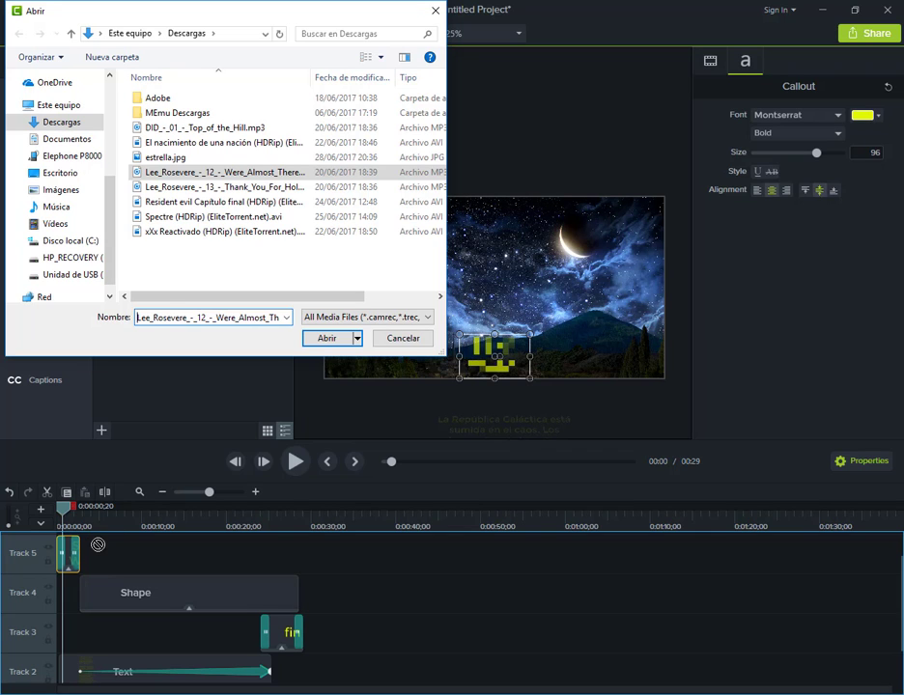
{"action": "left_click_drag", "start_coordinate": [97, 545], "coordinate": [174, 162]}
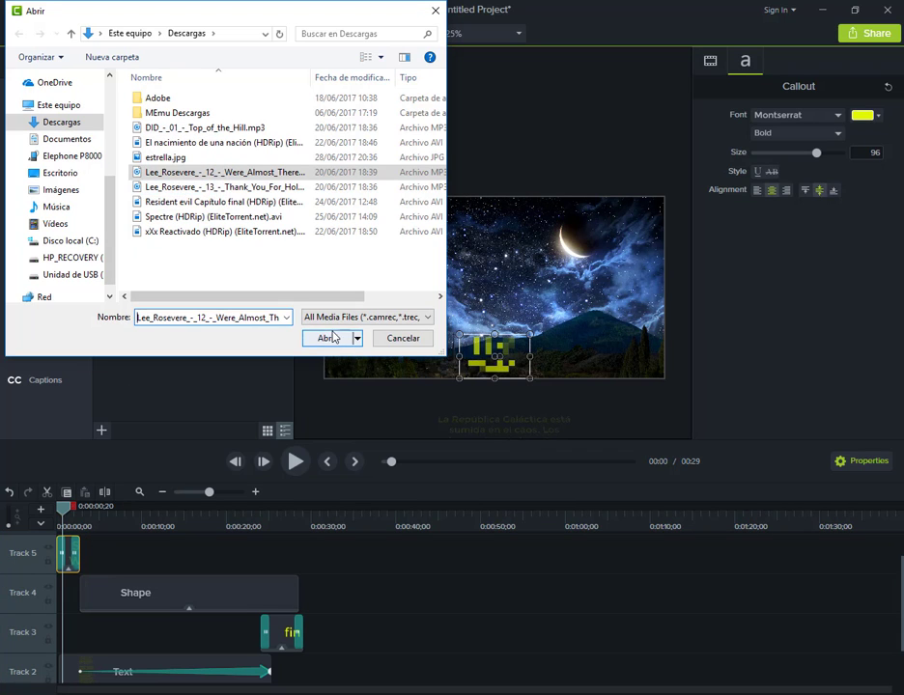
{"action": "left_click", "coordinate": [329, 339]}
{"action": "scroll", "coordinate": [103, 602], "scroll_direction": "up", "scroll_amount": 1}
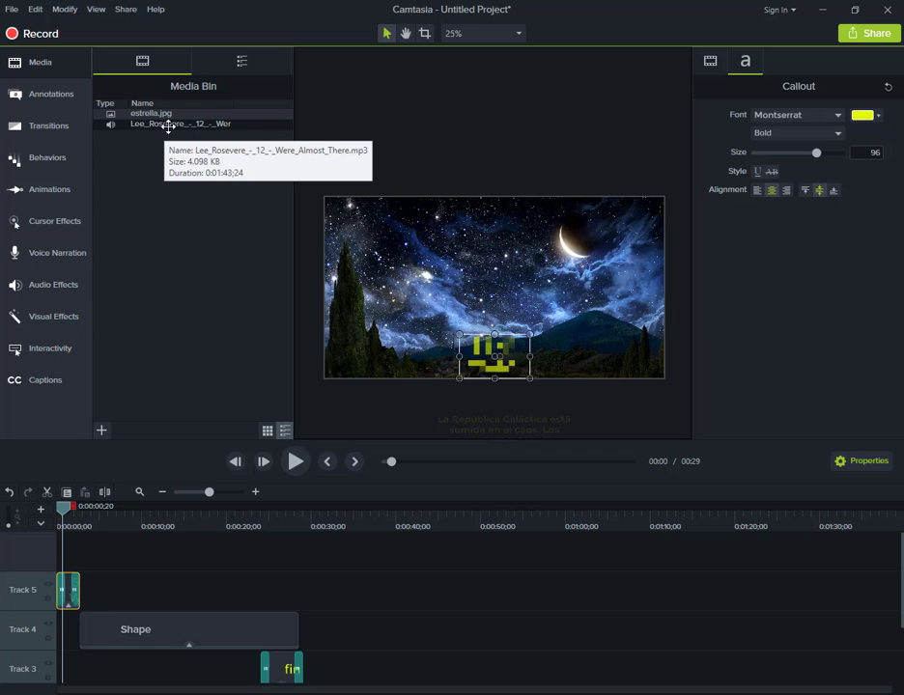
{"action": "left_click_drag", "start_coordinate": [169, 126], "coordinate": [85, 569]}
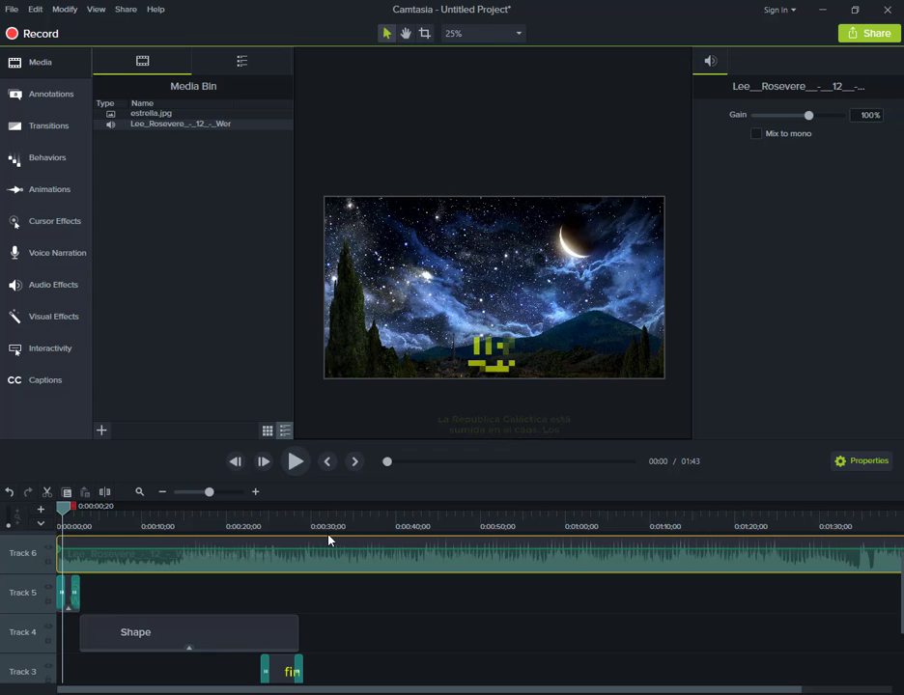
- Split the music clip at 0:00:28;28, where the "fin" title ends, and delete the part after it
{"action": "left_click_drag", "start_coordinate": [64, 514], "coordinate": [303, 571]}
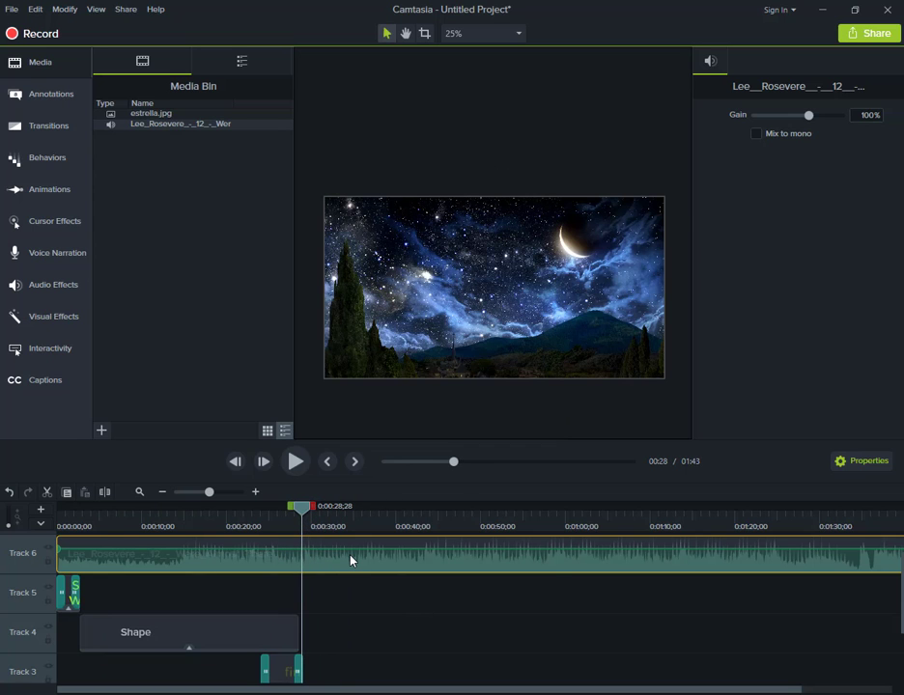
{"action": "key", "text": "s"}
{"action": "left_click", "coordinate": [351, 561]}
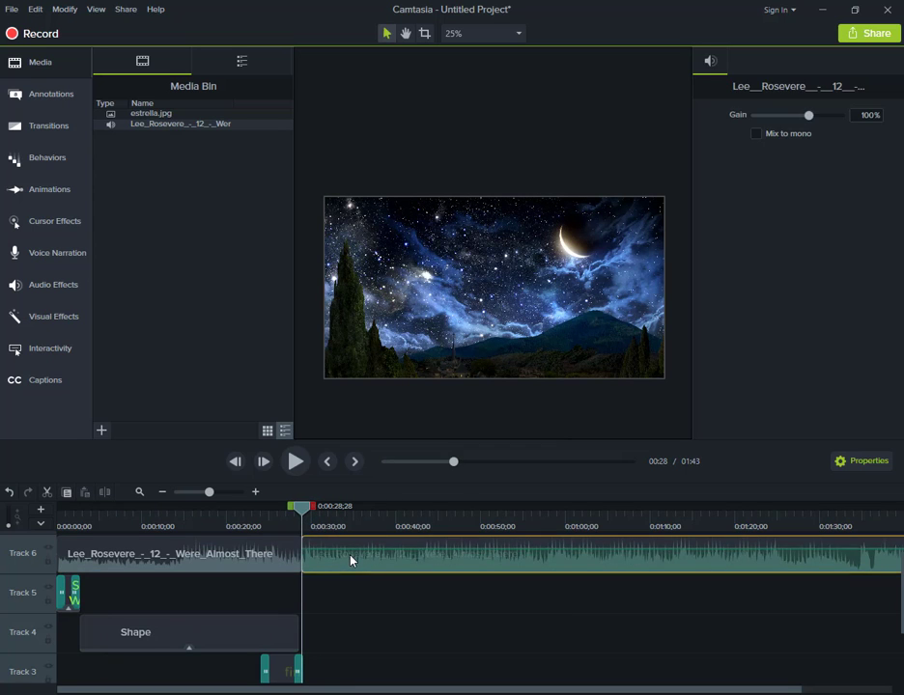
{"action": "key", "text": "Delete"}
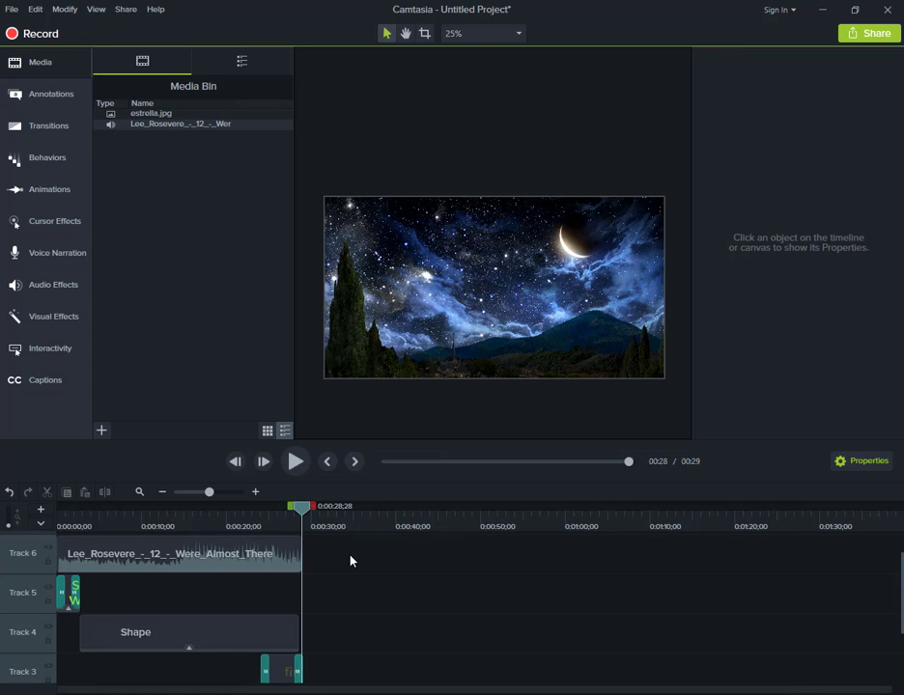
- Add an audio point to the music clip at 0:00:26;03
{"action": "left_click", "coordinate": [244, 559]}
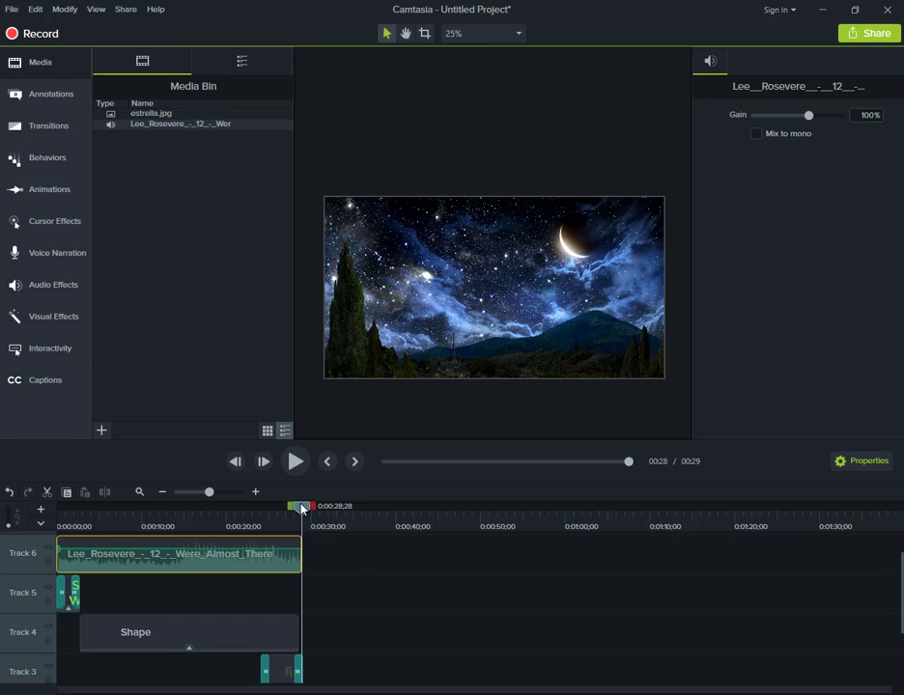
{"action": "left_click_drag", "start_coordinate": [298, 515], "coordinate": [281, 518]}
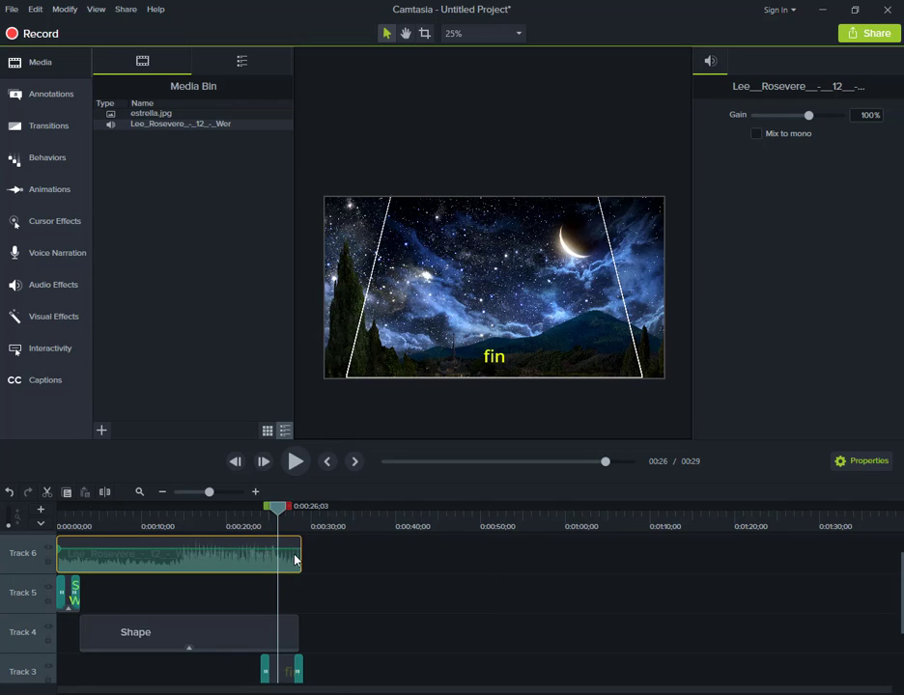
{"action": "right_click", "coordinate": [277, 550]}
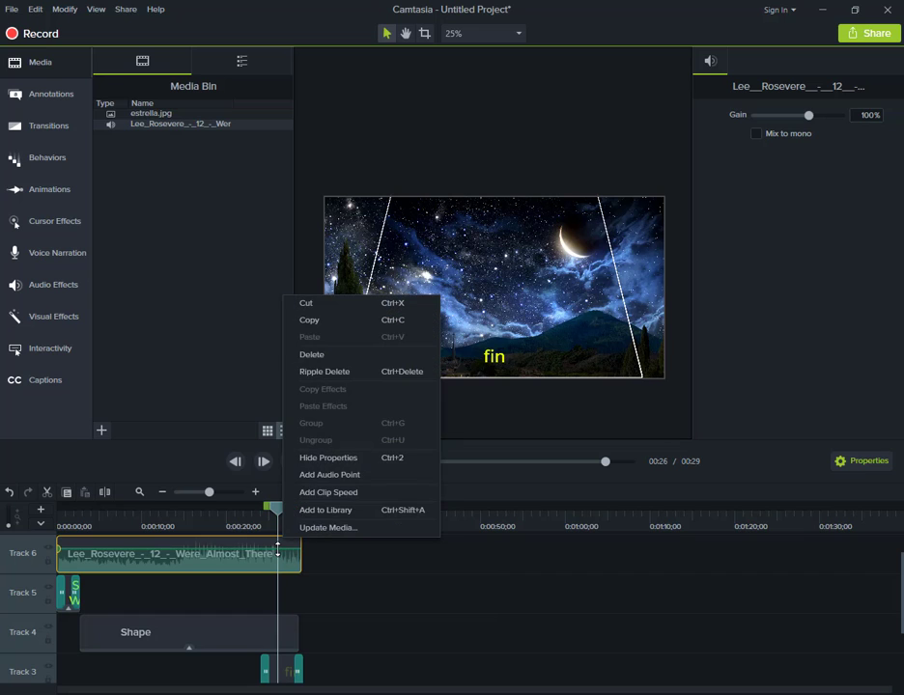
{"action": "left_click", "coordinate": [322, 475]}
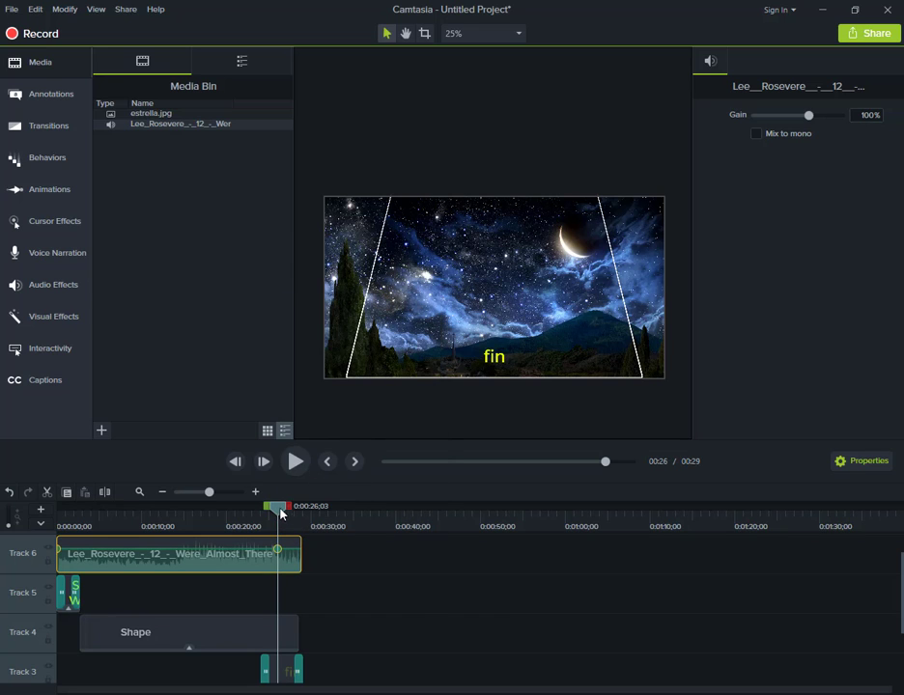
- Add a second audio point at the end of the music clip and lower it to silence to fade the music out
{"action": "left_click", "coordinate": [312, 519]}
{"action": "left_click_drag", "start_coordinate": [312, 520], "coordinate": [303, 523]}
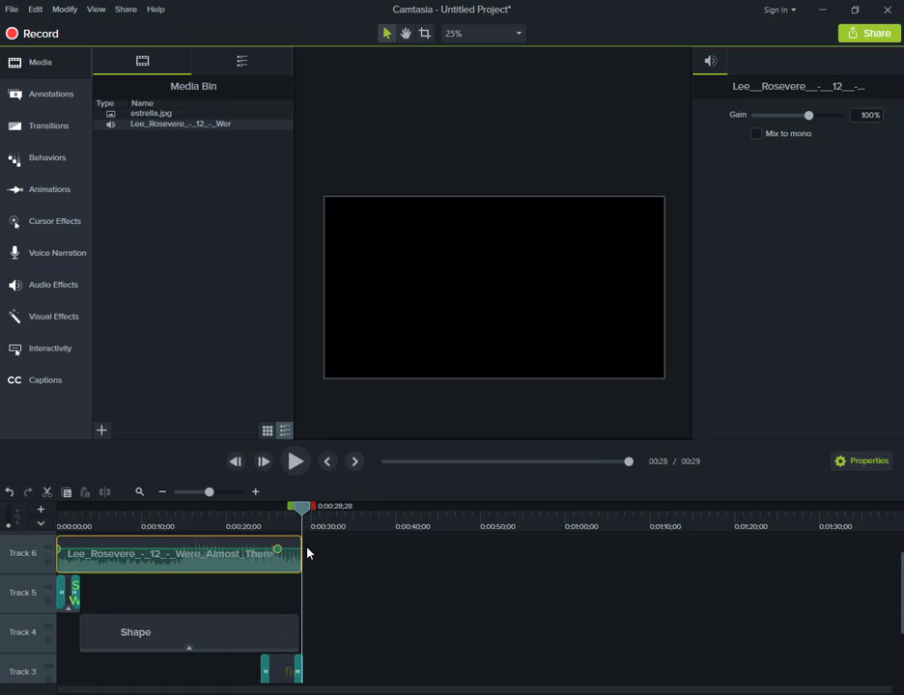
{"action": "right_click", "coordinate": [299, 551]}
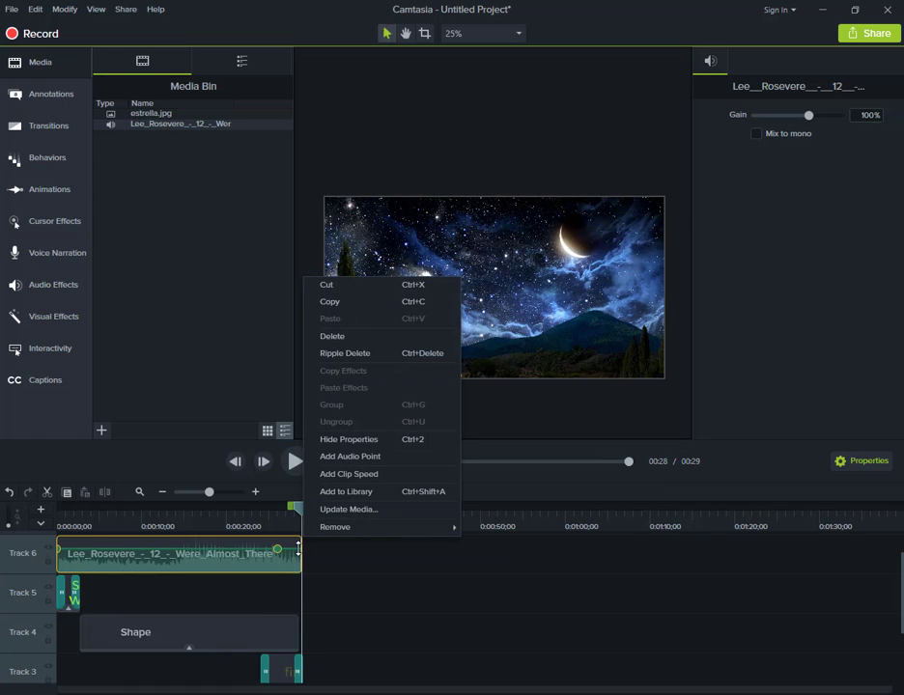
{"action": "left_click", "coordinate": [353, 458]}
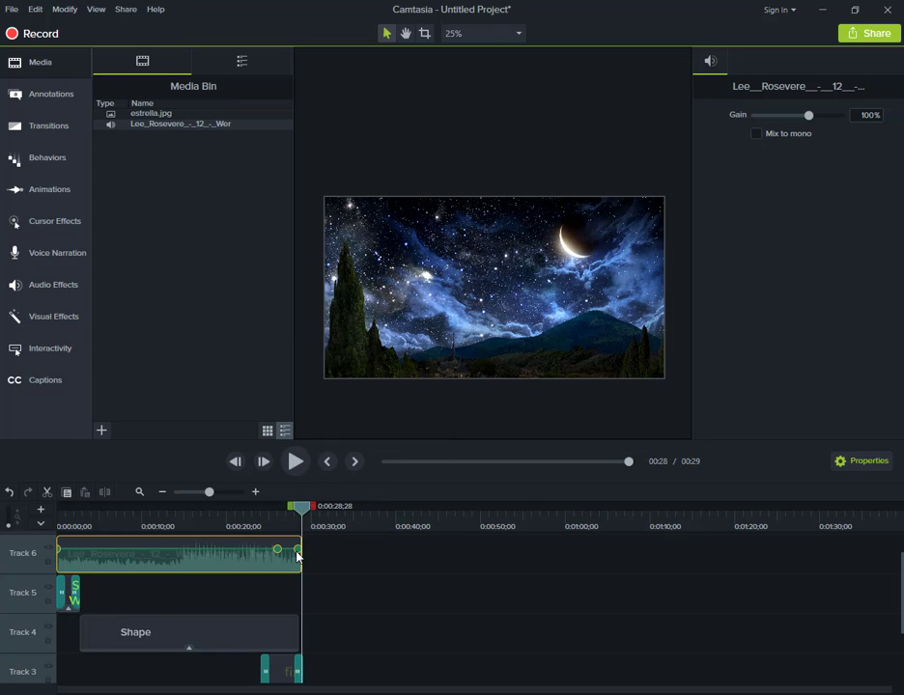
{"action": "left_click_drag", "start_coordinate": [298, 551], "coordinate": [309, 577]}
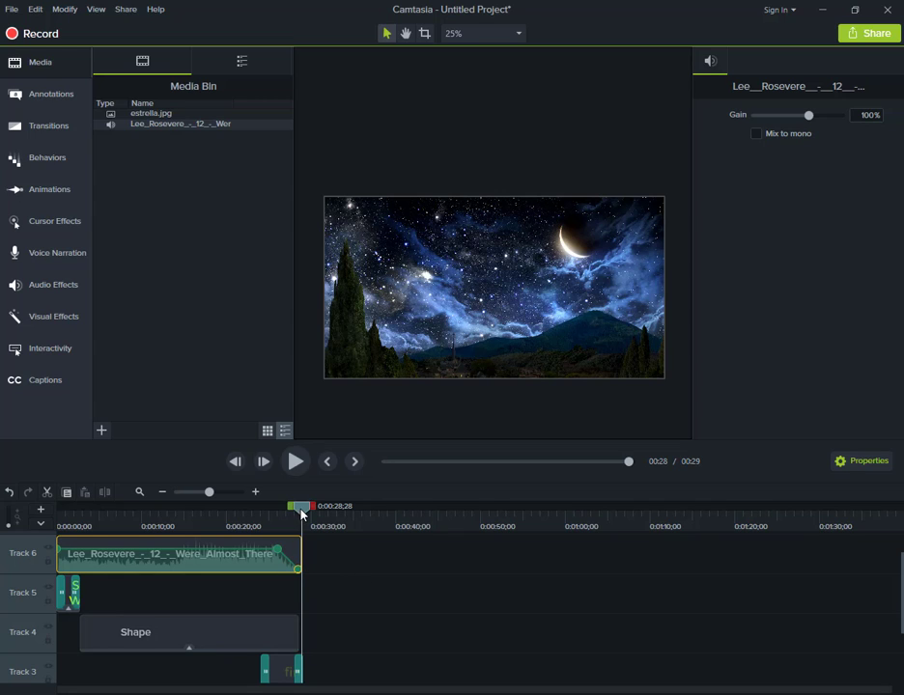
- Fit the canvas to the preview area and play the whole project from the beginning
{"action": "left_click", "coordinate": [150, 524]}
{"action": "key", "text": "ctrl+Home"}
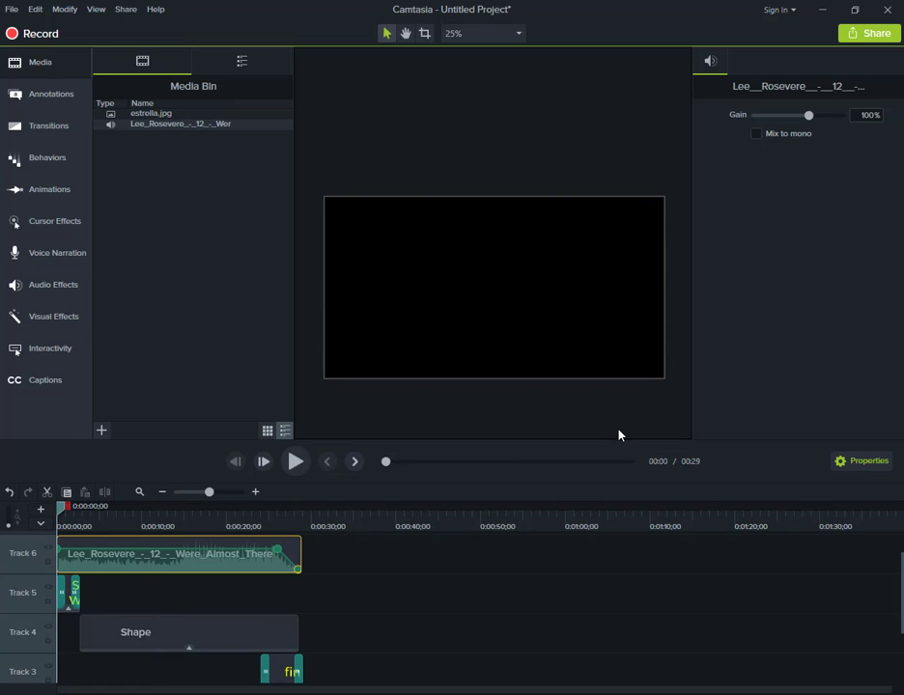
{"action": "left_click", "coordinate": [518, 35]}
{"action": "left_click", "coordinate": [483, 55]}
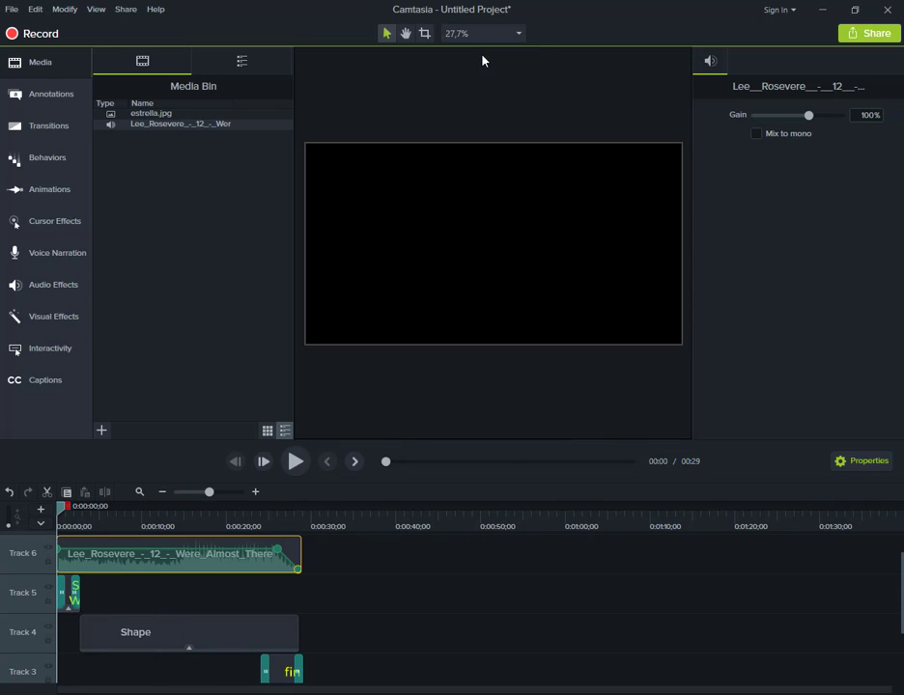
{"action": "left_click", "coordinate": [296, 462]}
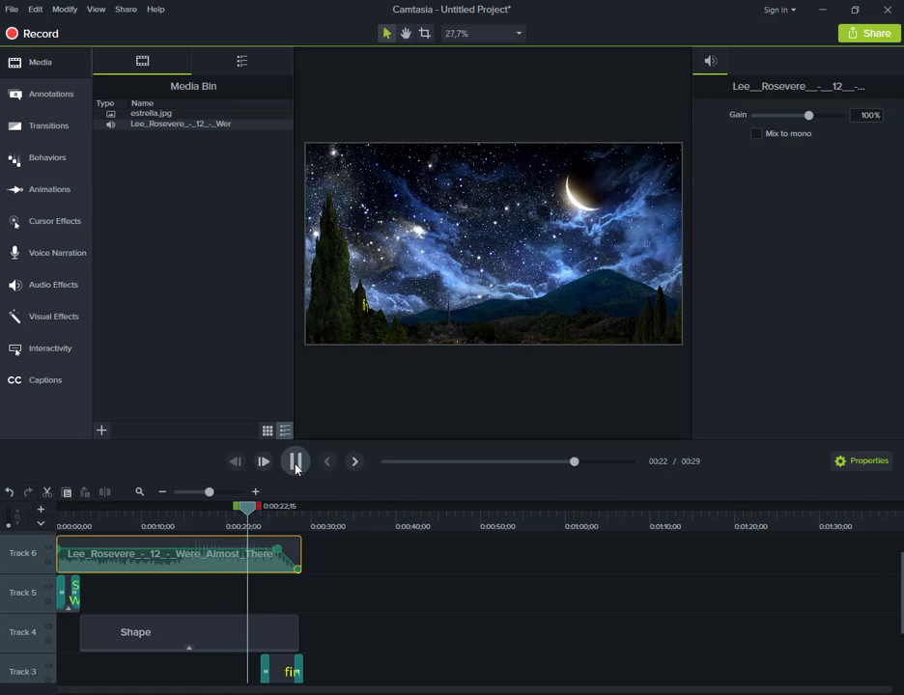
- Remove the end and start transitions from the STAR WARS clip on Track 5 and return the playhead to 0:00:00;00
{"action": "left_click", "coordinate": [73, 598]}
{"action": "key", "text": "Delete"}
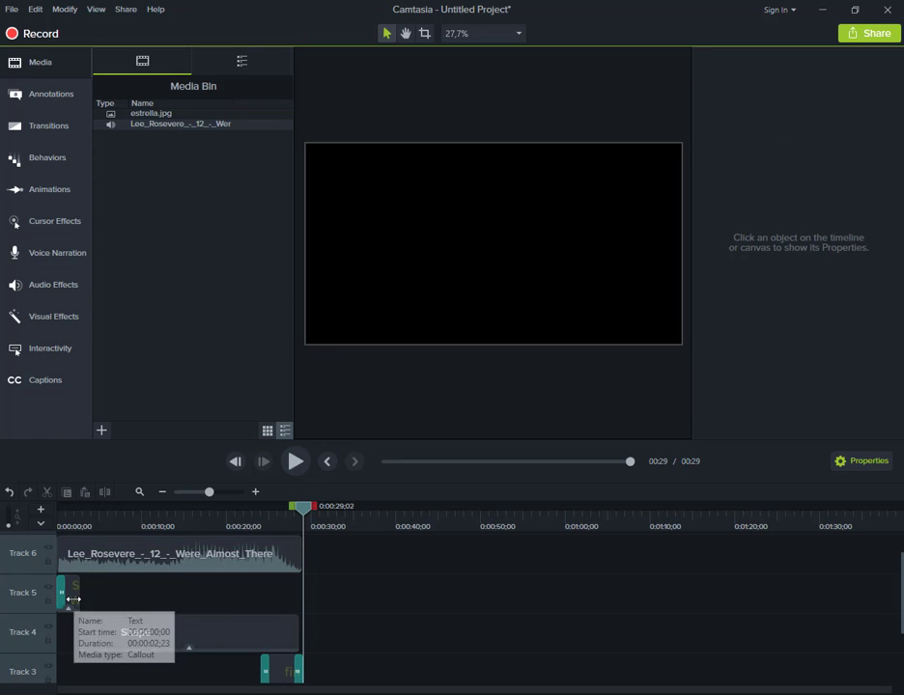
{"action": "left_click", "coordinate": [62, 594]}
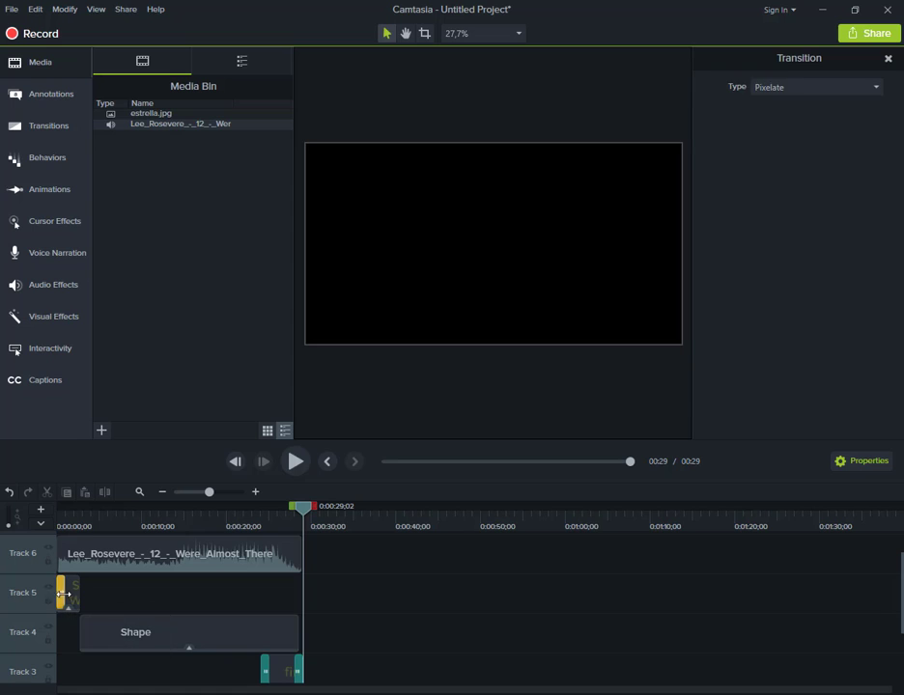
{"action": "key", "text": "Delete"}
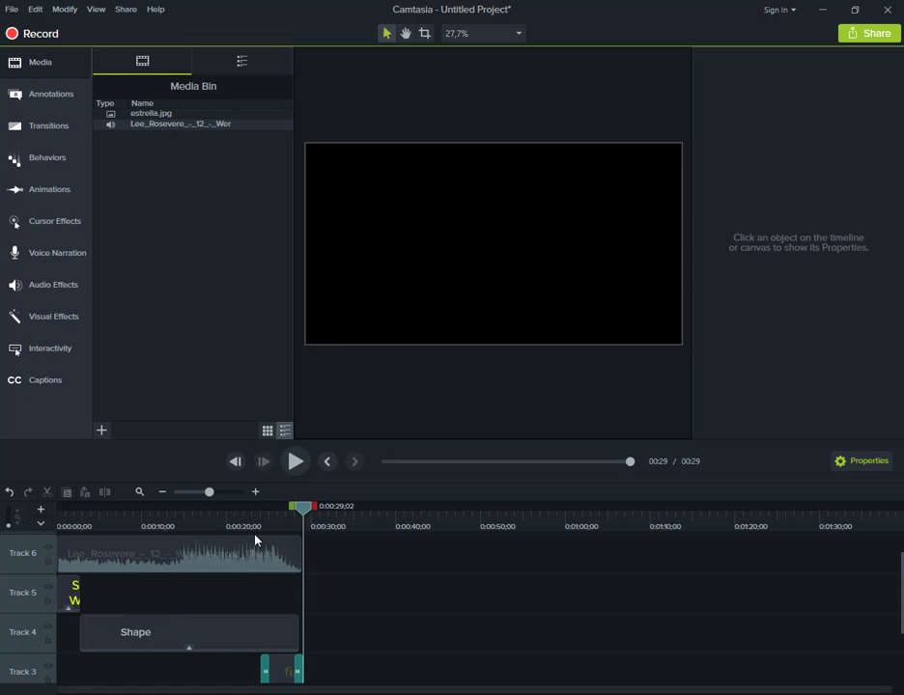
{"action": "left_click_drag", "start_coordinate": [303, 508], "coordinate": [12, 568]}
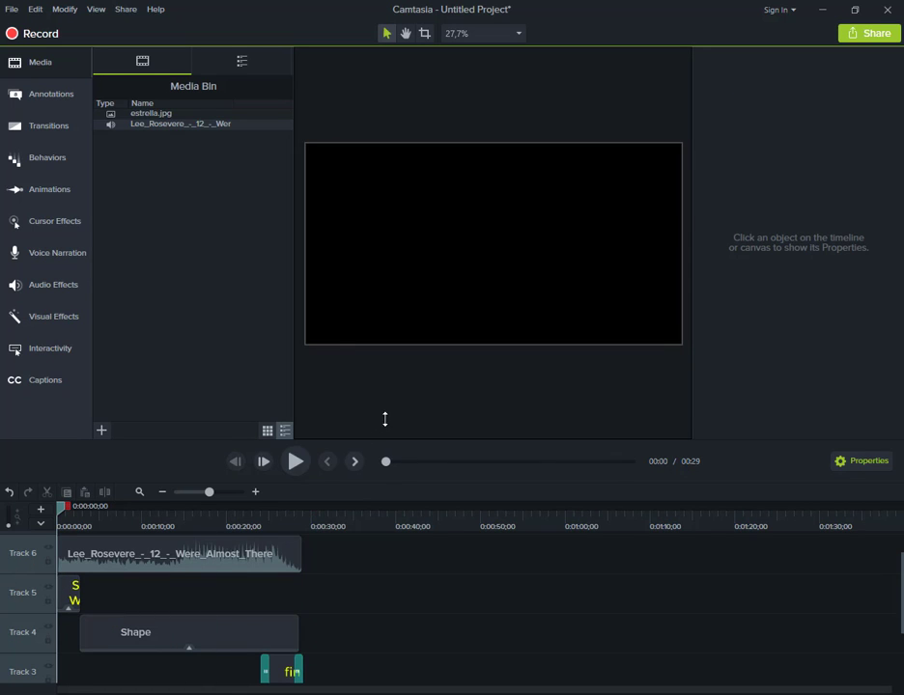
- Preview the opening seconds and add a Spiral transition to the end of the STAR WARS clip on Track 5
{"action": "left_click", "coordinate": [295, 462]}
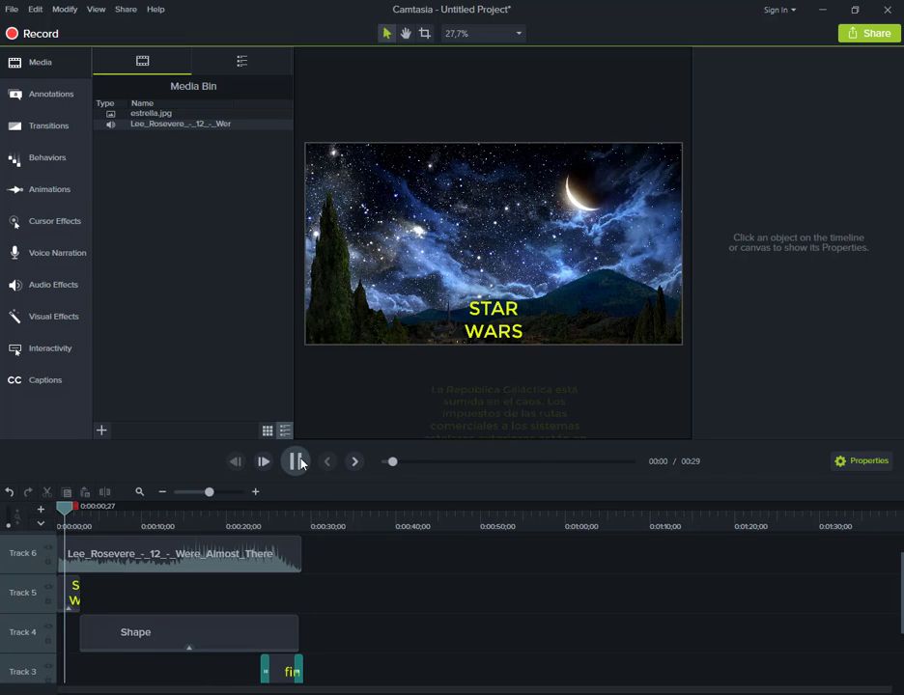
{"action": "left_click", "coordinate": [296, 461]}
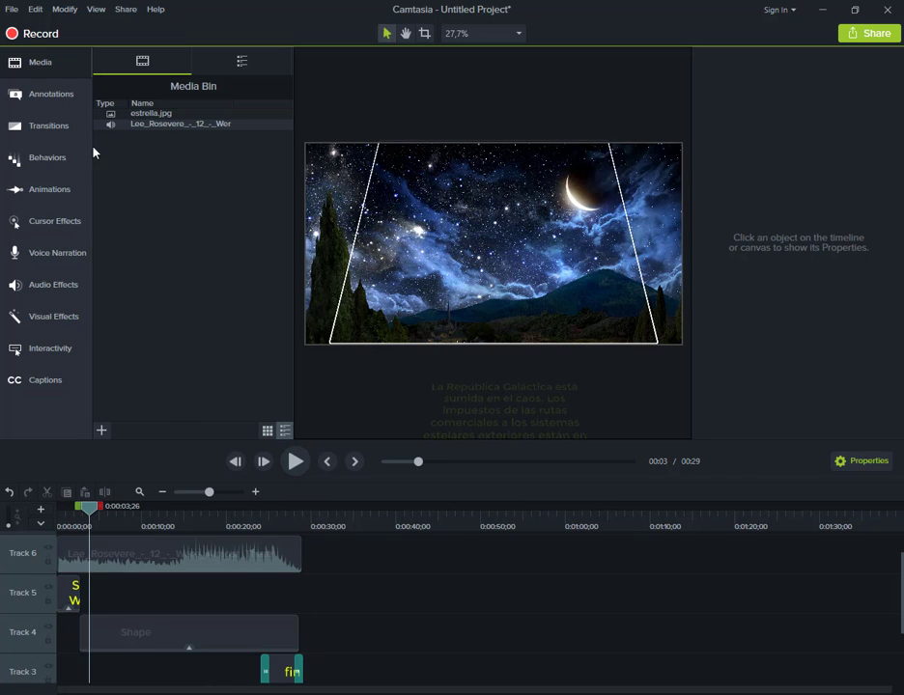
{"action": "left_click", "coordinate": [22, 129]}
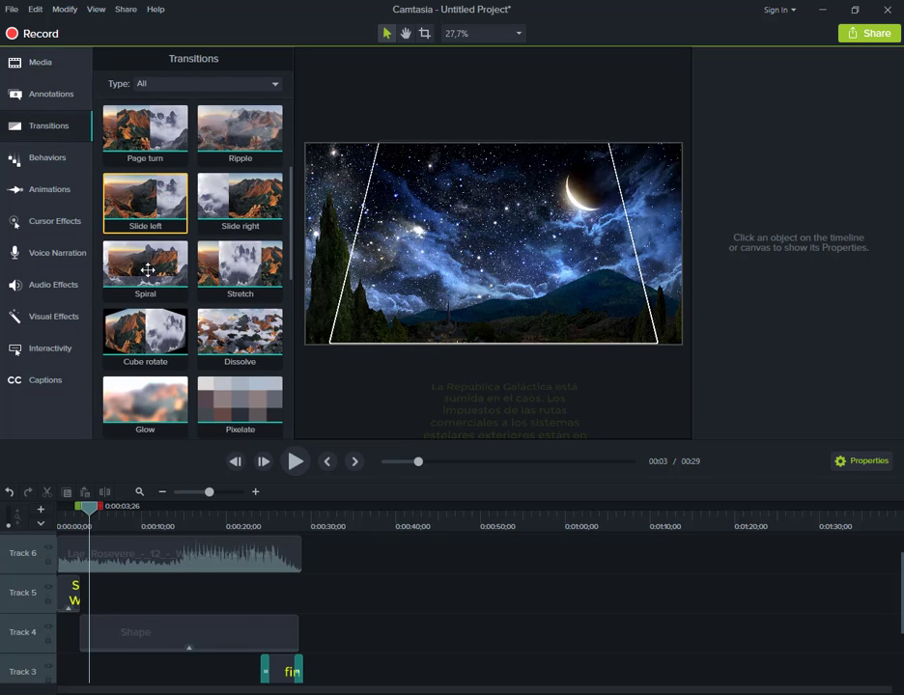
{"action": "left_click_drag", "start_coordinate": [148, 271], "coordinate": [74, 604]}
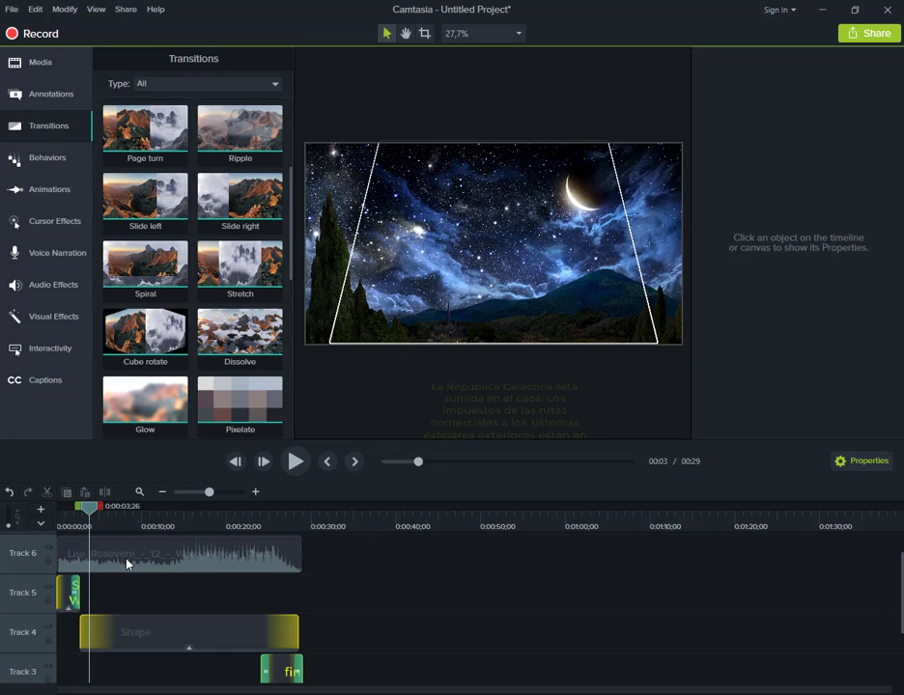
- Return the playhead to 0:00:00;00 and play the opening to check the STAR WARS clip's end transition
{"action": "left_click_drag", "start_coordinate": [126, 565], "coordinate": [59, 506]}
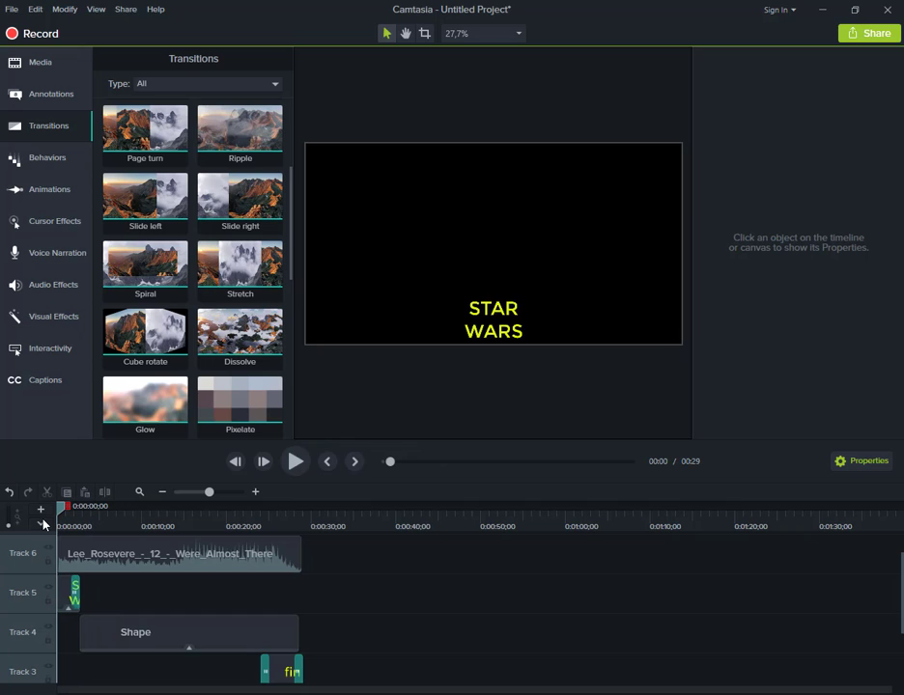
{"action": "left_click", "coordinate": [296, 462]}
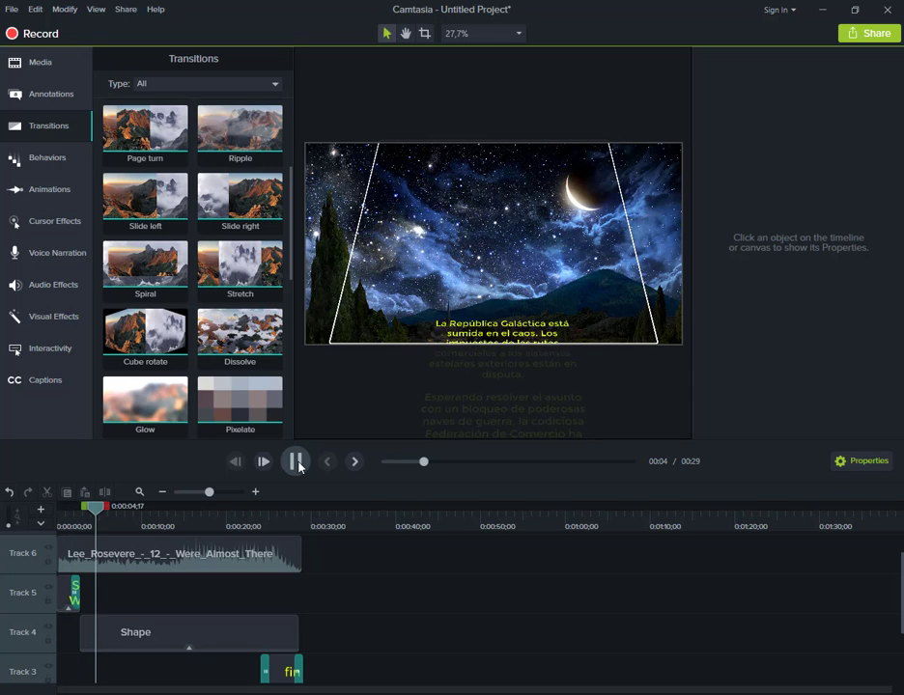
{"action": "left_click", "coordinate": [297, 463]}
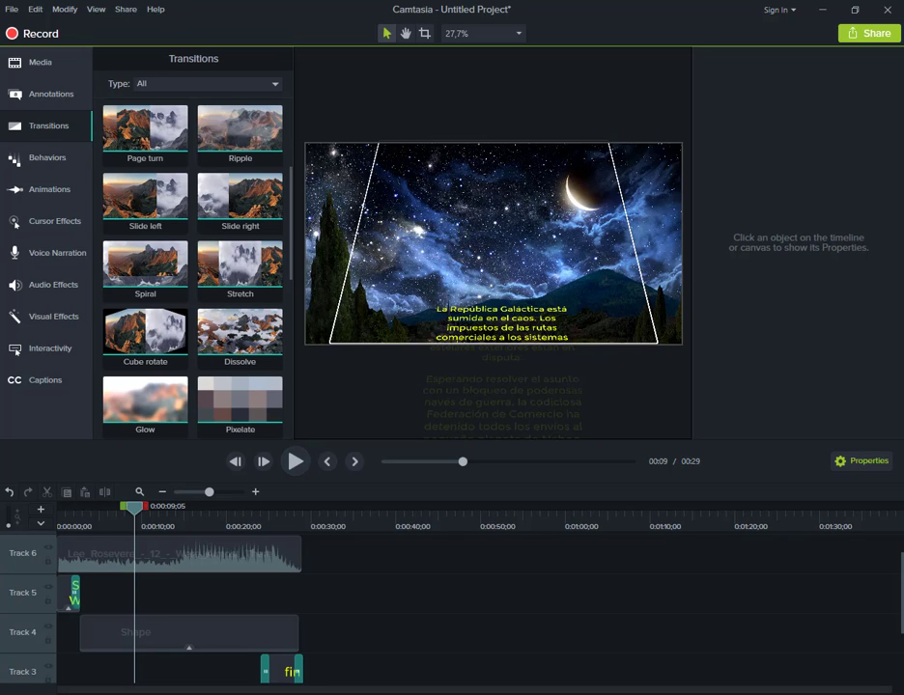
- Set up a local file production of the project with the MP4 only (up to 720p) preset
{"action": "left_click", "coordinate": [126, 12]}
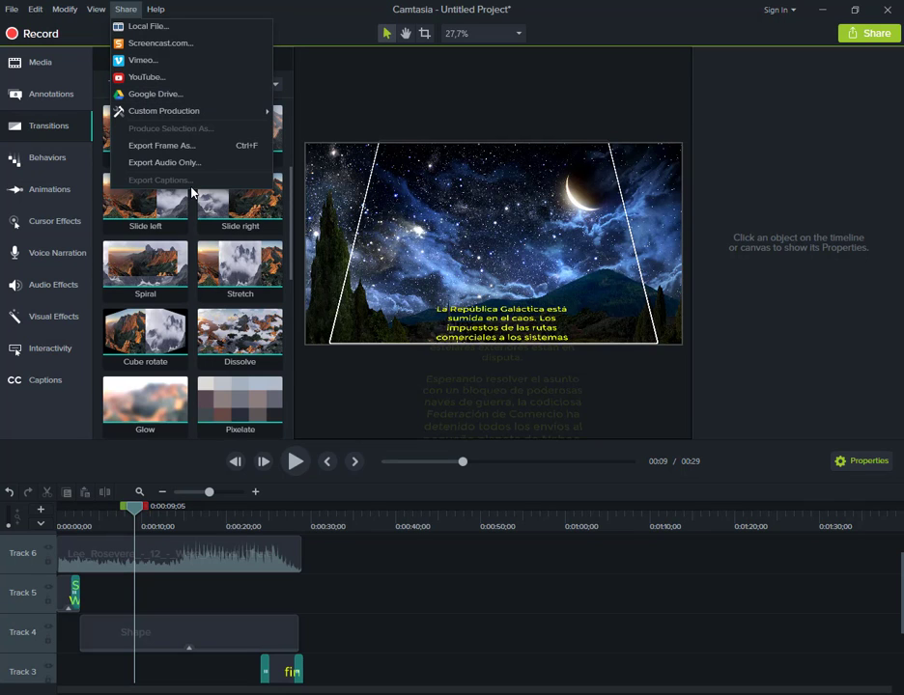
{"action": "left_click", "coordinate": [152, 10]}
{"action": "left_click", "coordinate": [127, 9]}
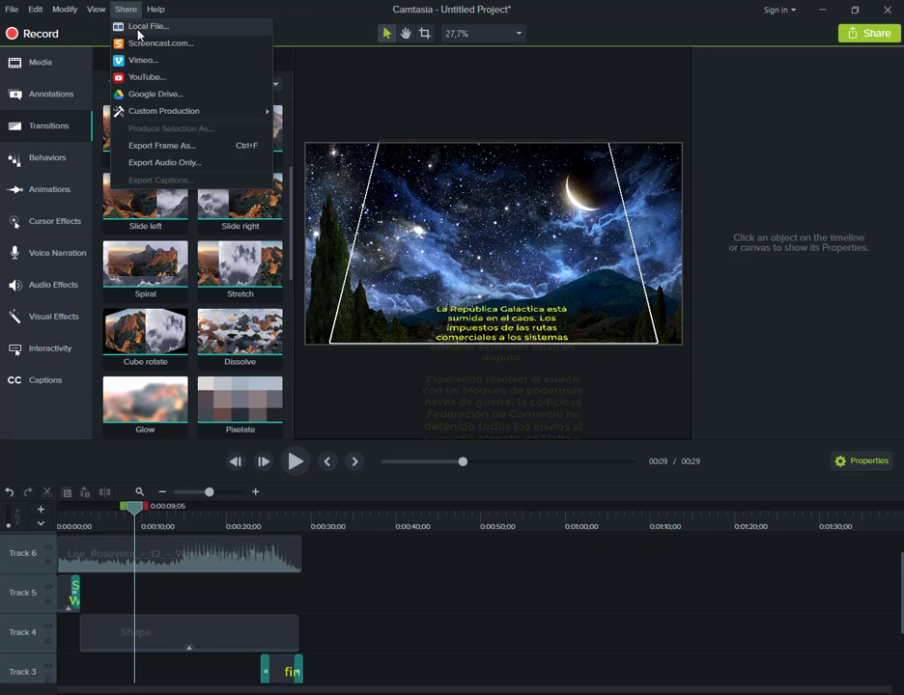
{"action": "left_click", "coordinate": [137, 28]}
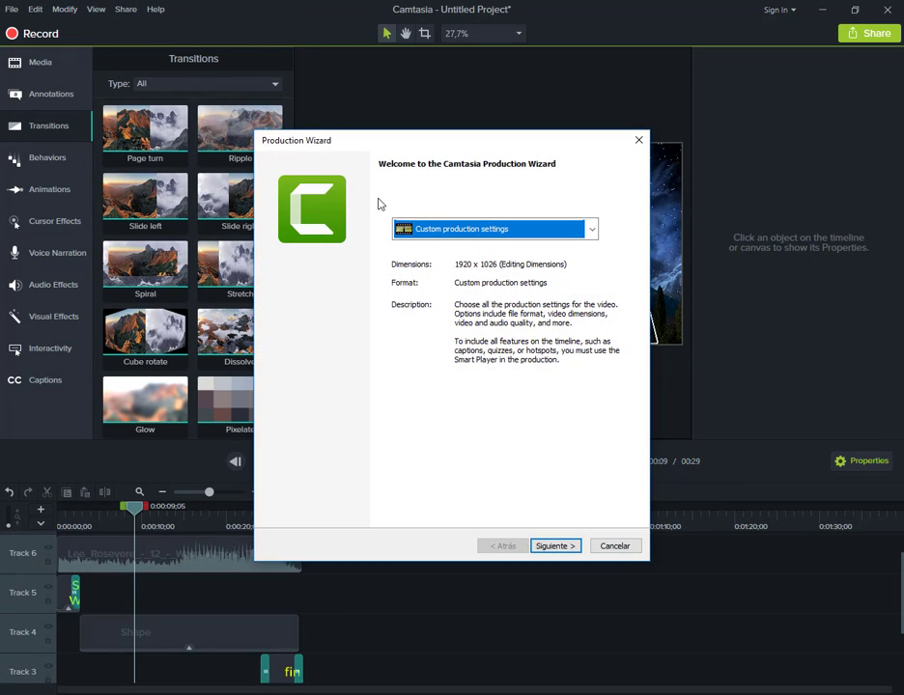
{"action": "left_click", "coordinate": [575, 232]}
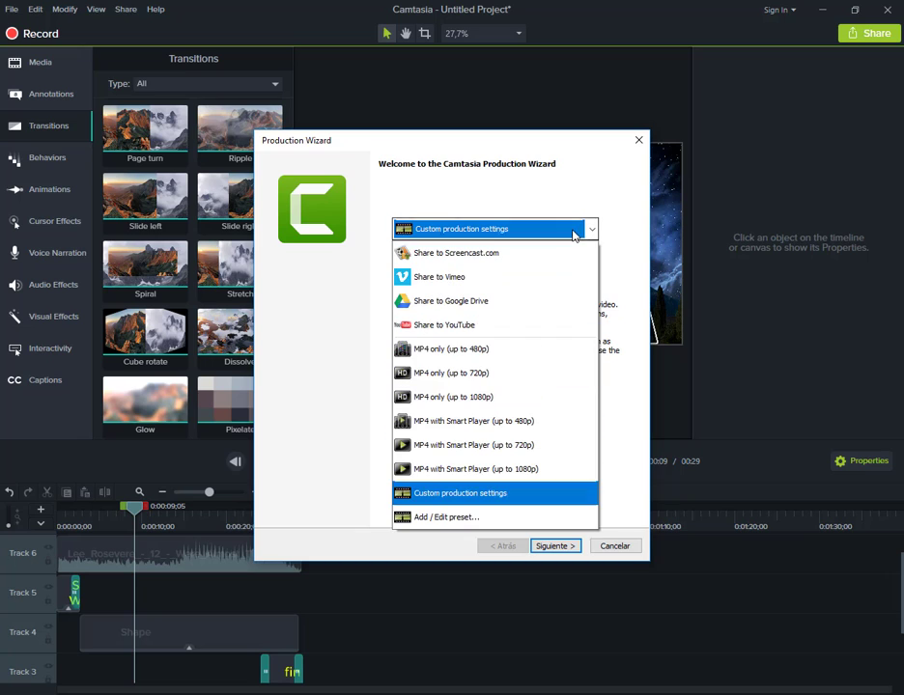
{"action": "left_click", "coordinate": [485, 375]}
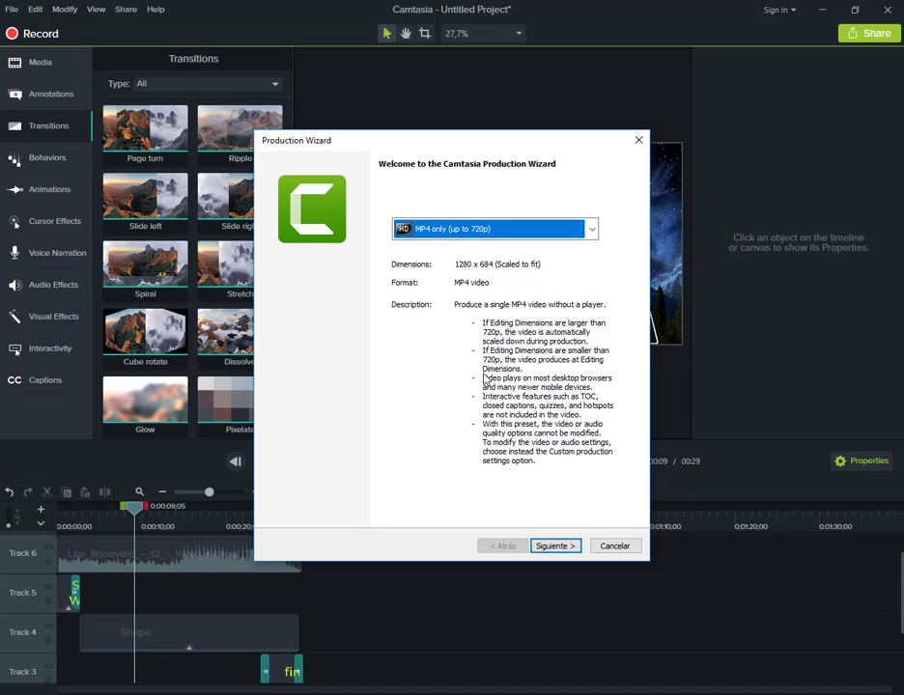
{"action": "left_click", "coordinate": [560, 547]}
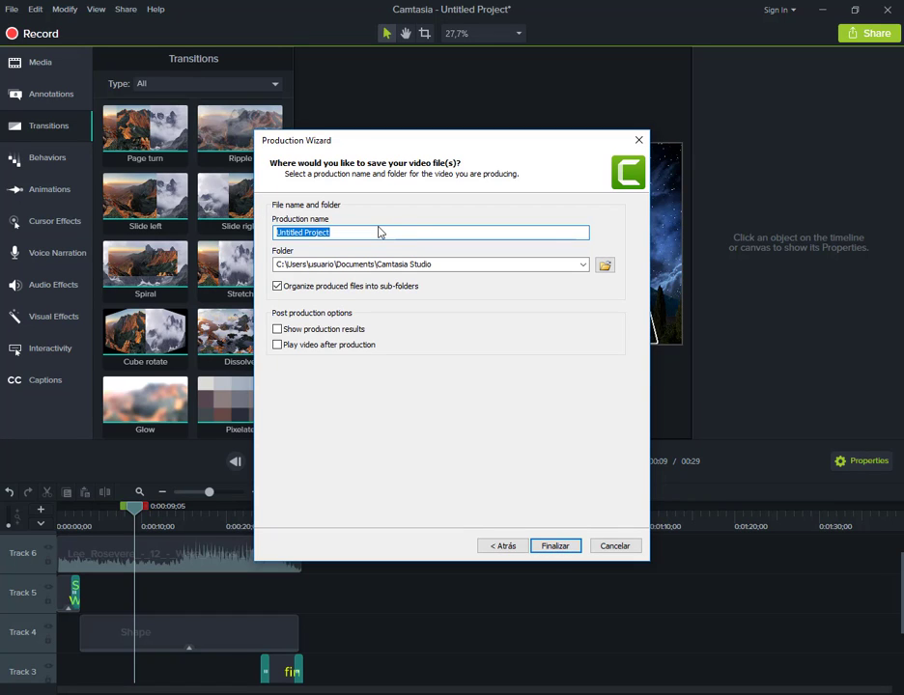
- Name the production "star wars" and start rendering the video
{"action": "type", "text": "s"}
{"action": "type", "text": "dfgh"}
{"action": "key", "text": "BackSpace"}
{"action": "key", "text": "BackSpace"}
{"action": "key", "text": "BackSpace"}
{"action": "key", "text": "BackSpace"}
{"action": "key", "text": "BackSpace"}
{"action": "type", "text": "sa"}
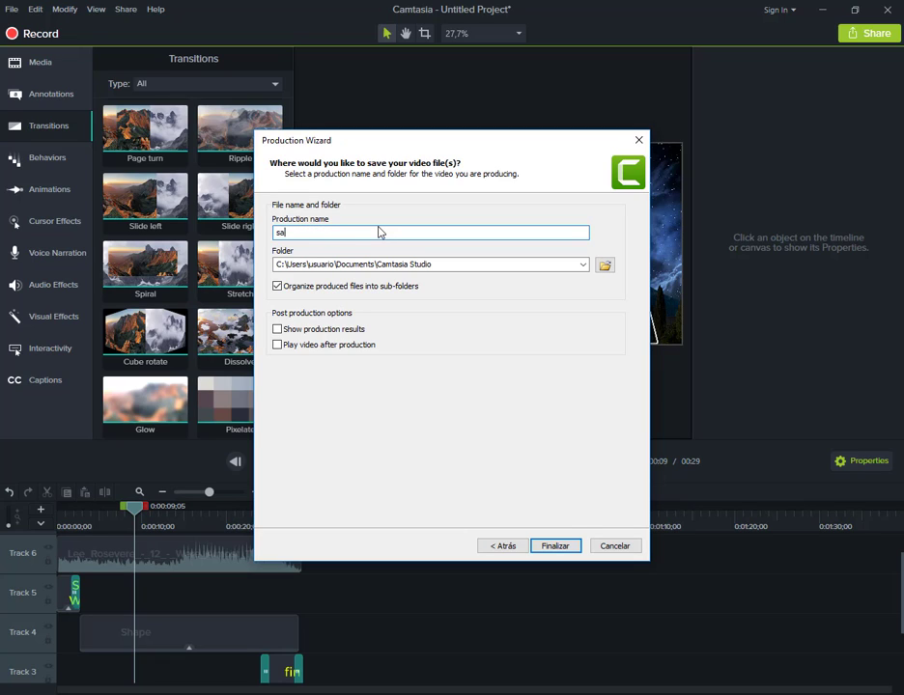
{"action": "key", "text": "BackSpace"}
{"action": "type", "text": "tar wars"}
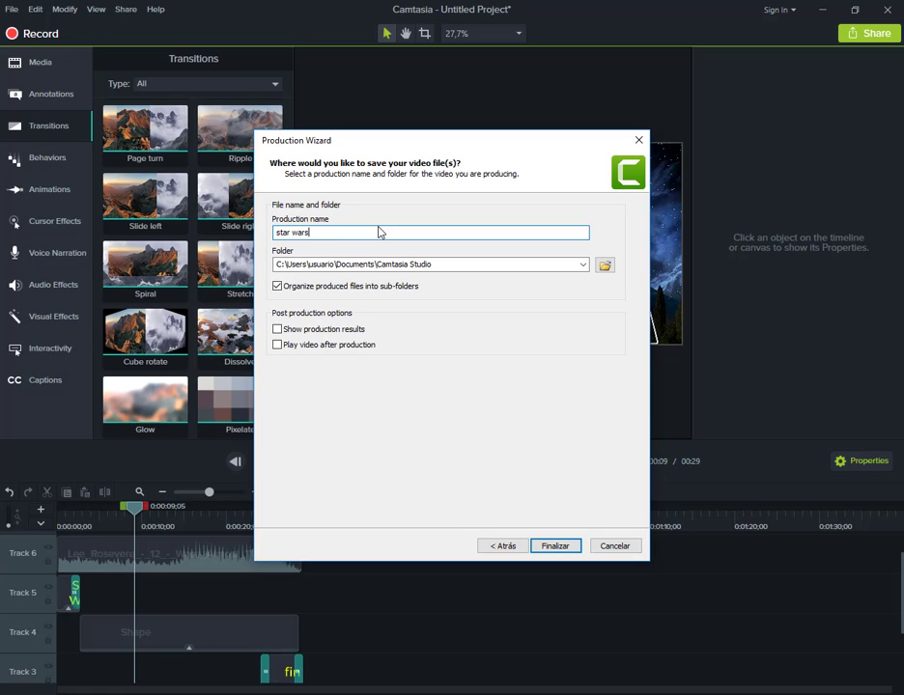
{"action": "left_click", "coordinate": [556, 546]}
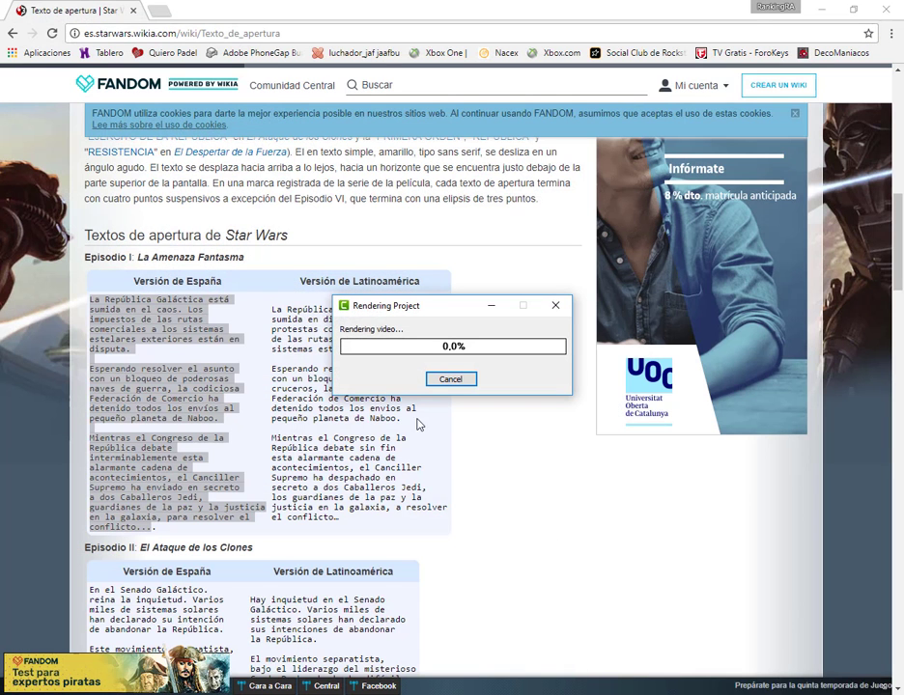
- Clear the desktop by minimizing the browser and closing the file explorer window, and move the rendering progress window higher
{"action": "left_click", "coordinate": [822, 9]}
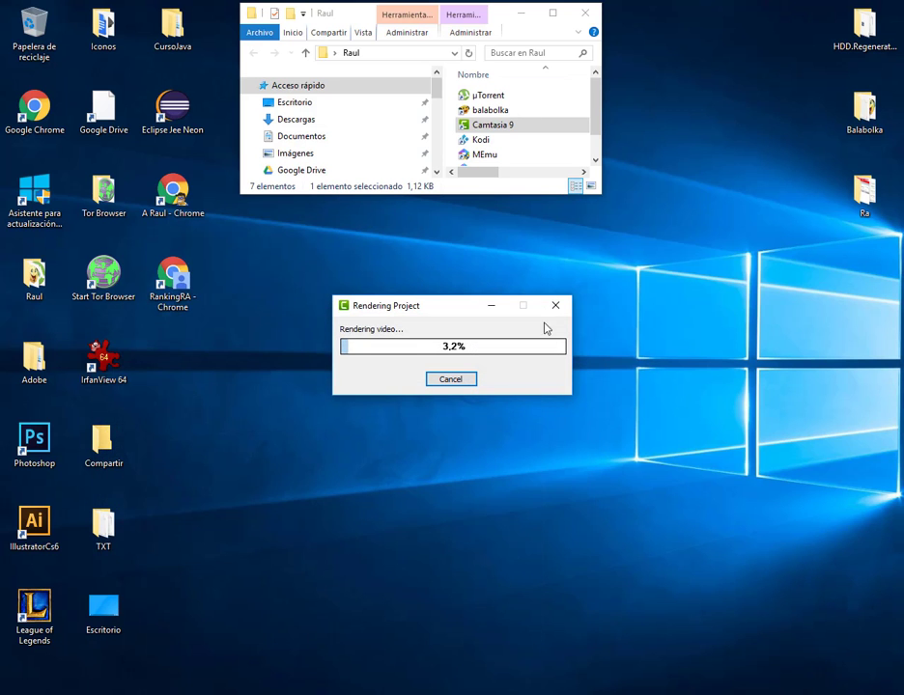
{"action": "left_click", "coordinate": [585, 13]}
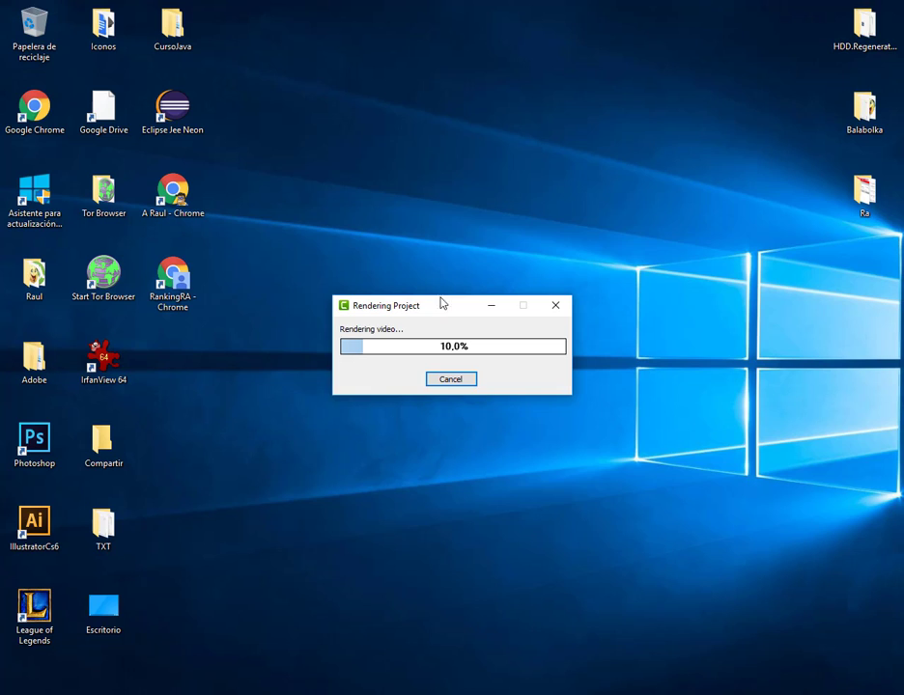
{"action": "left_click_drag", "start_coordinate": [441, 307], "coordinate": [436, 237]}
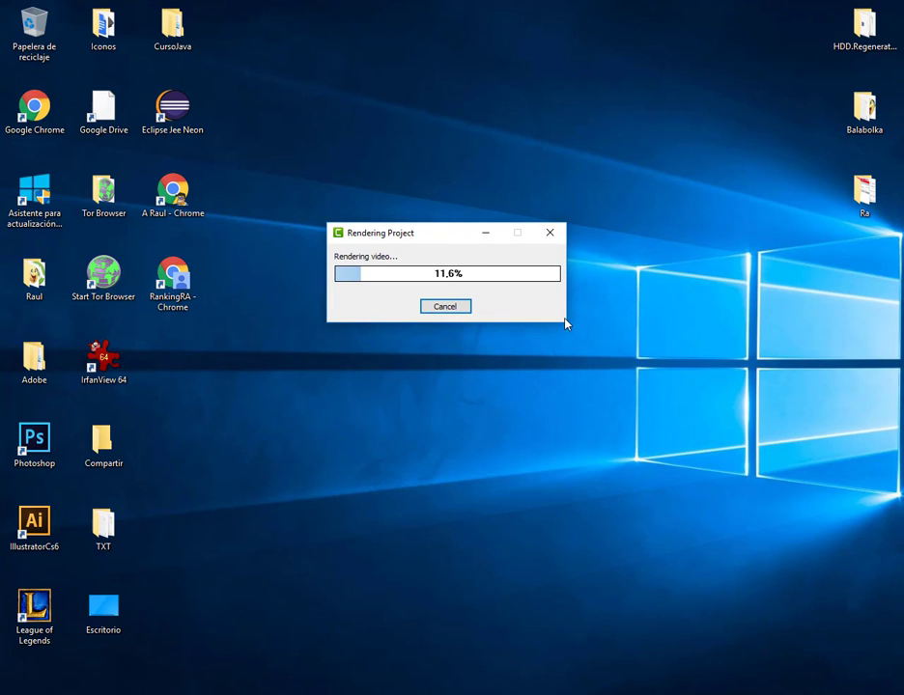